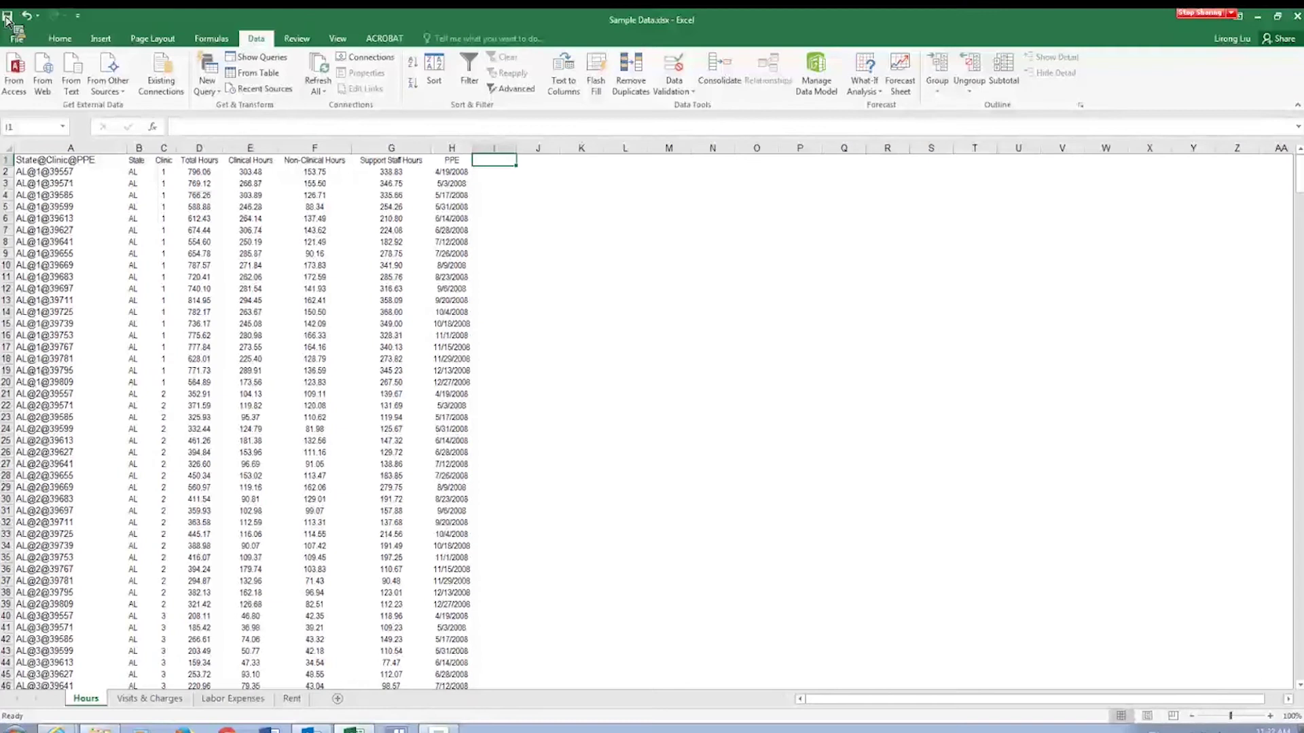
# Step: Review the key column on the Hours sheet and the data columns of the Visits & Charges, Labor Expenses and Rent sheets
pyautogui.hotkey('ctrl', 'Home')
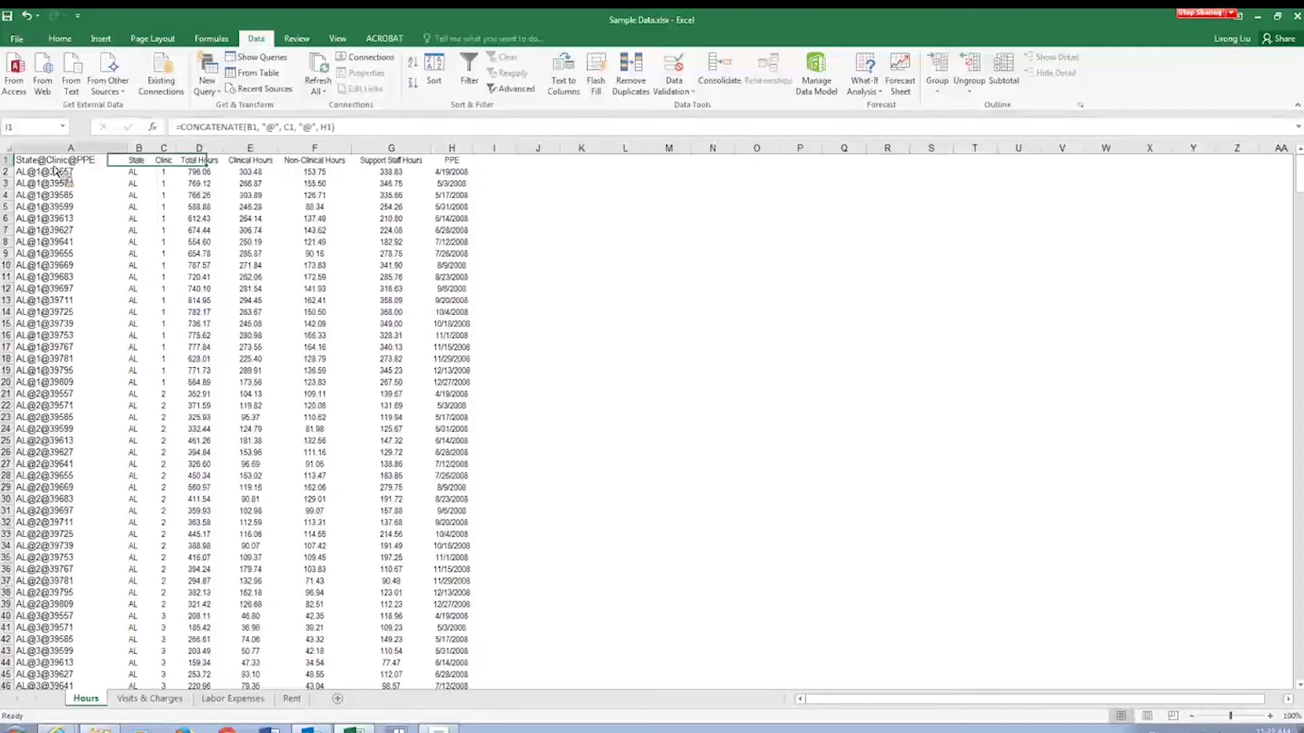
pyautogui.click(493, 162)
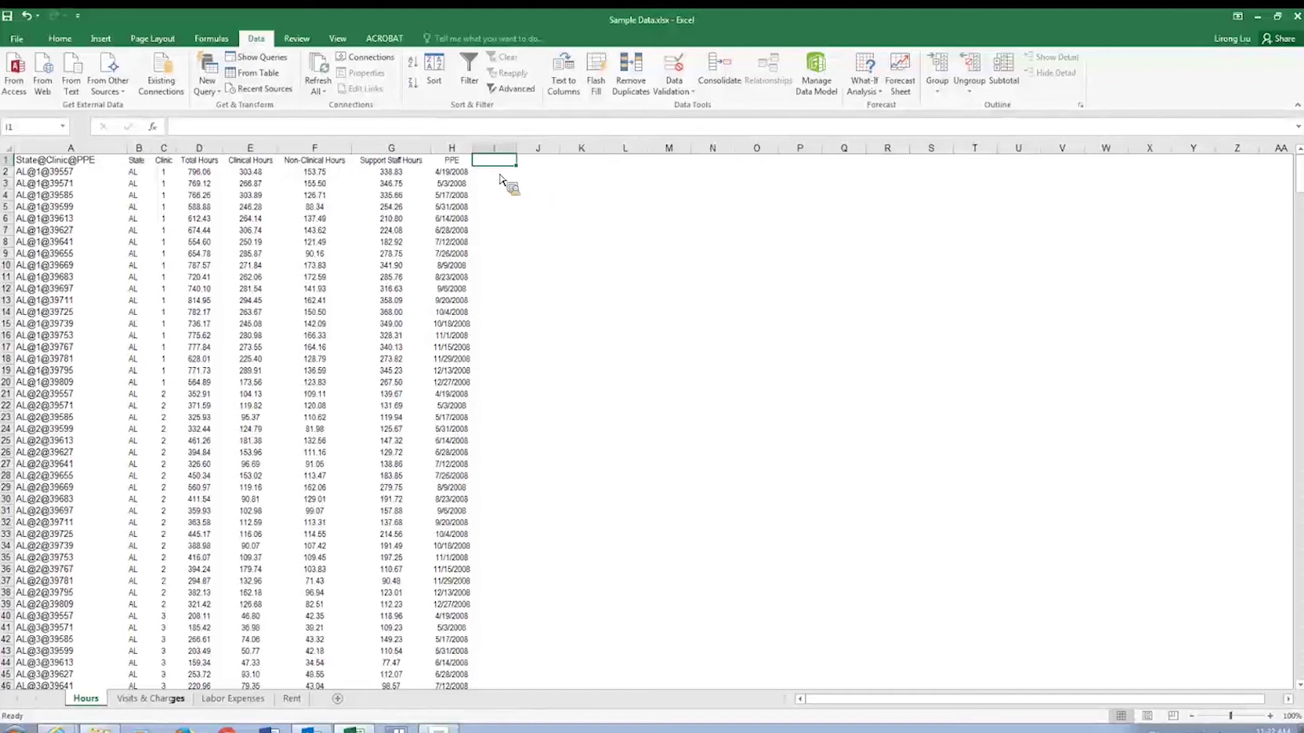
pyautogui.click(149, 699)
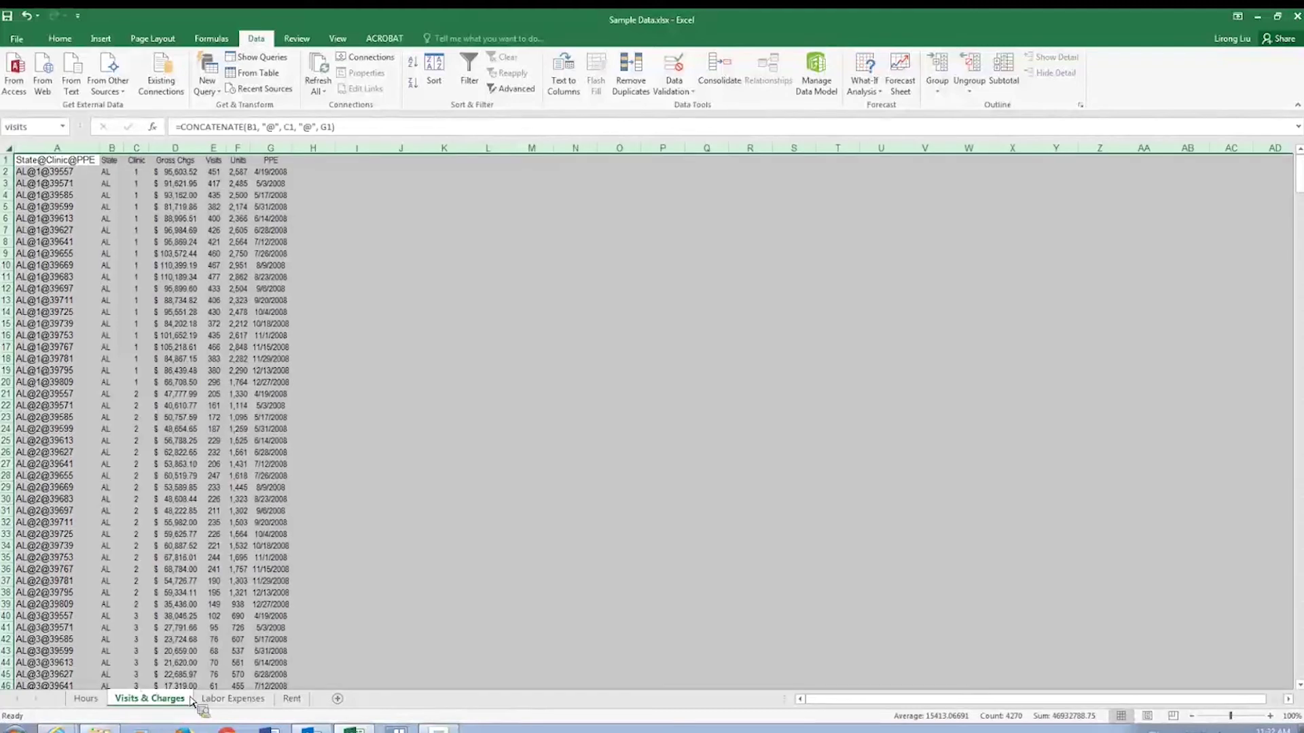
pyautogui.click(136, 347)
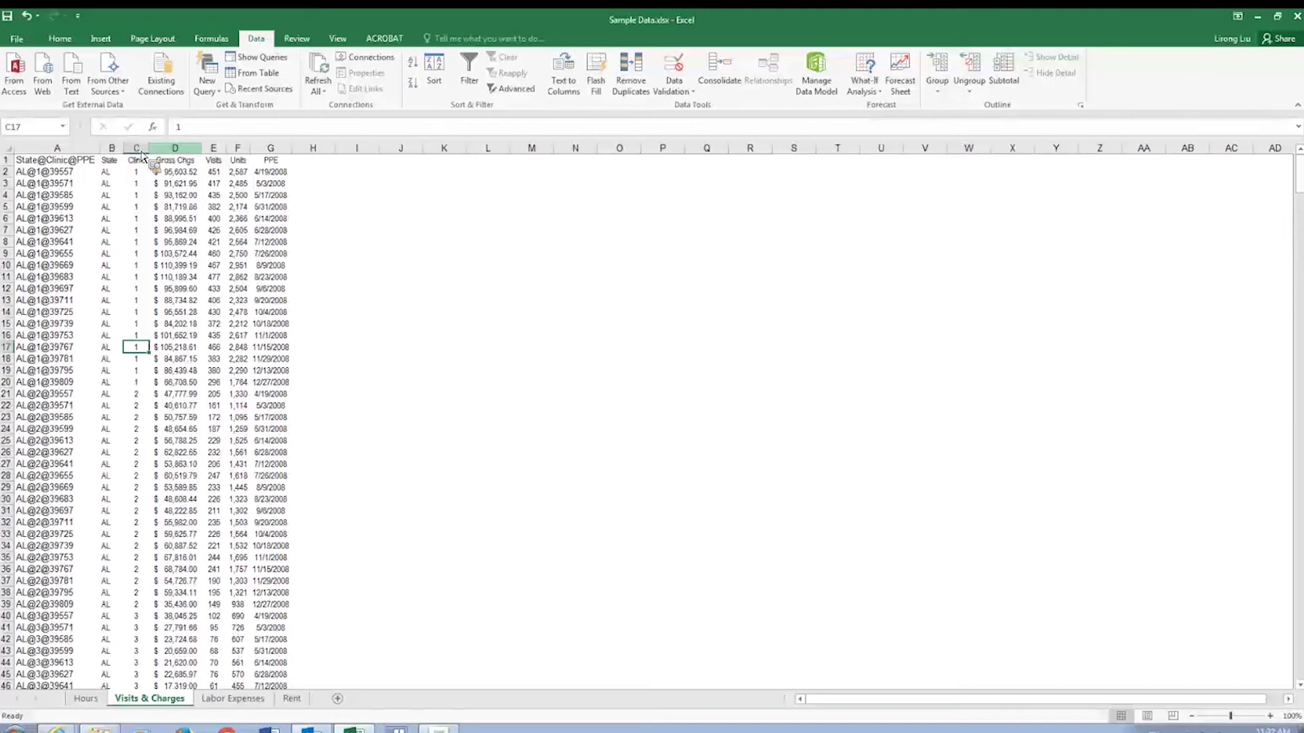
pyautogui.click(181, 152)
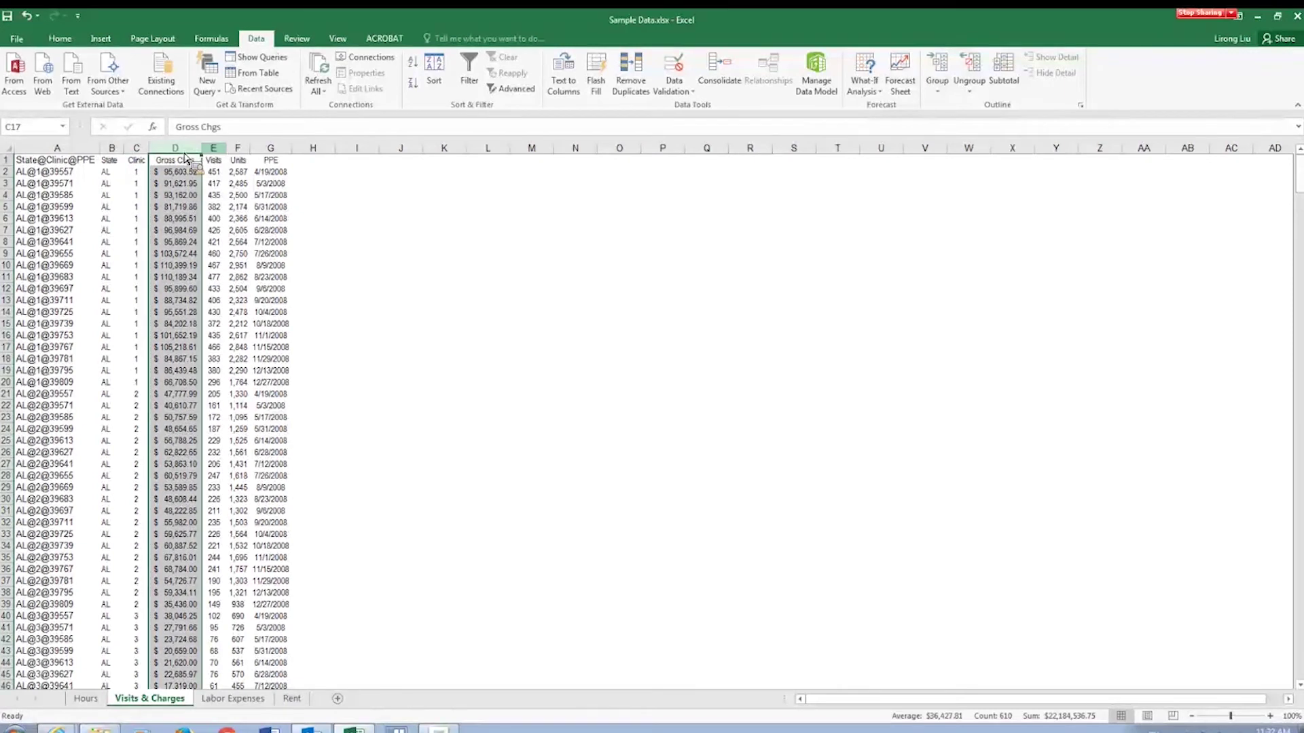
pyautogui.click(214, 149)
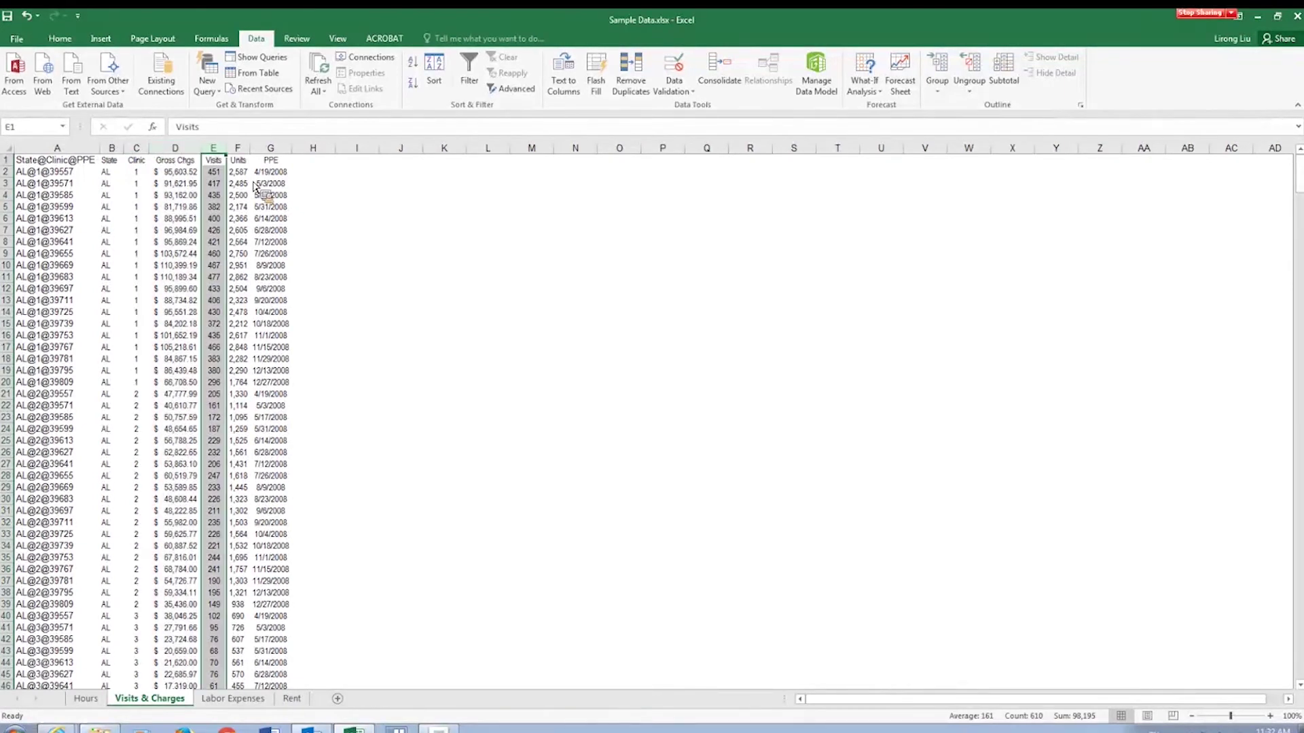
pyautogui.moveTo(253, 185); pyautogui.dragTo(260, 711)
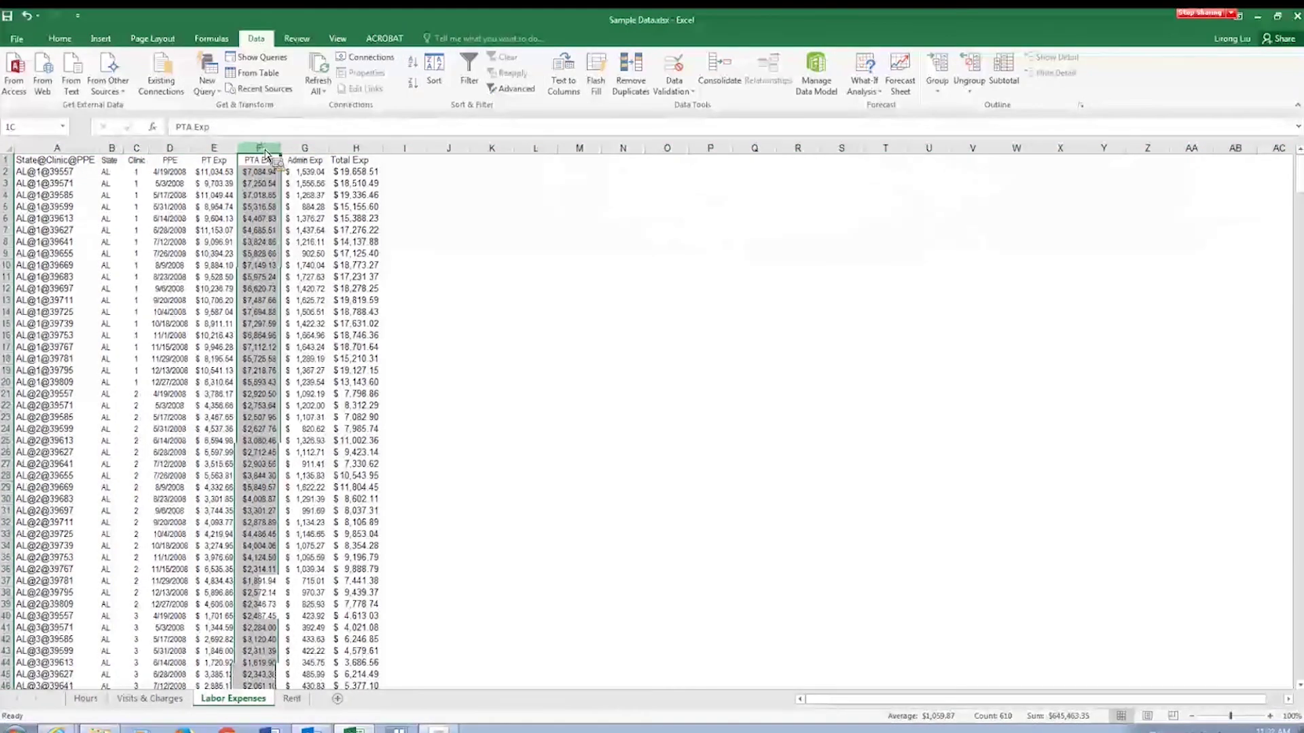
pyautogui.moveTo(267, 158); pyautogui.dragTo(317, 161)
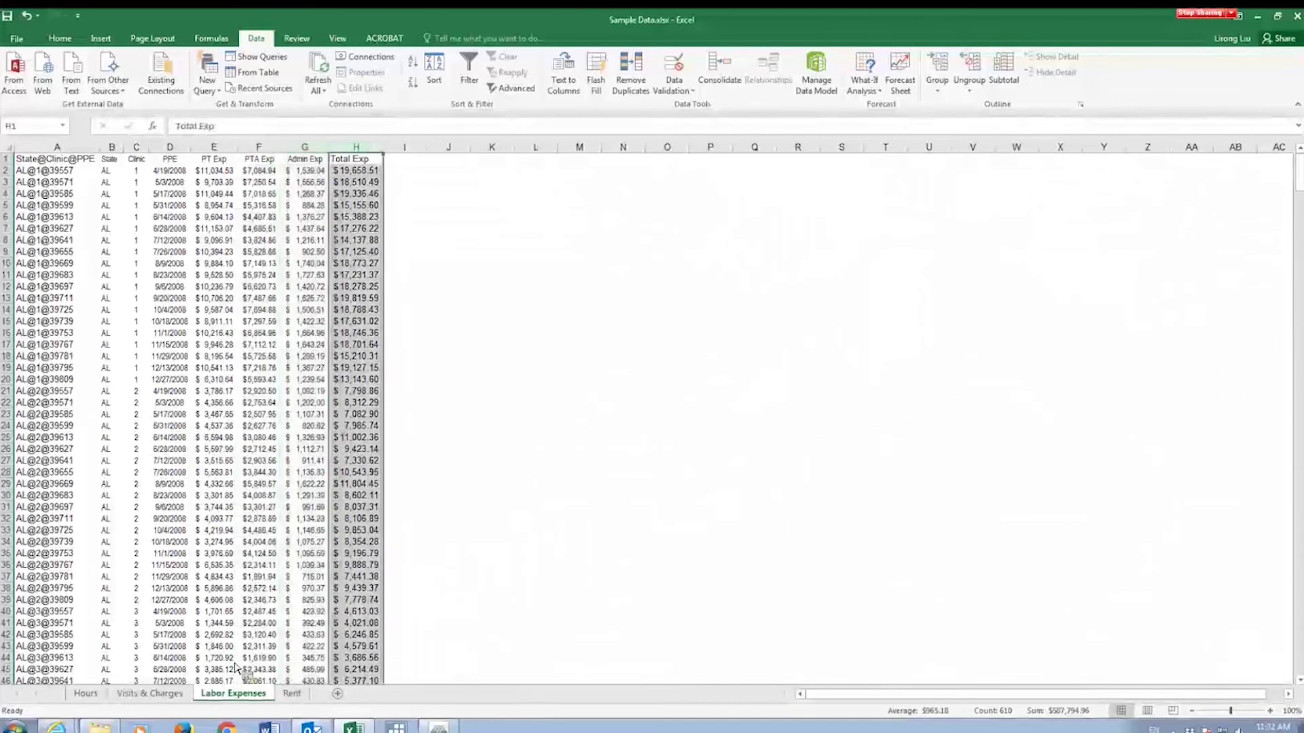
pyautogui.click(288, 694)
pyautogui.click(228, 146)
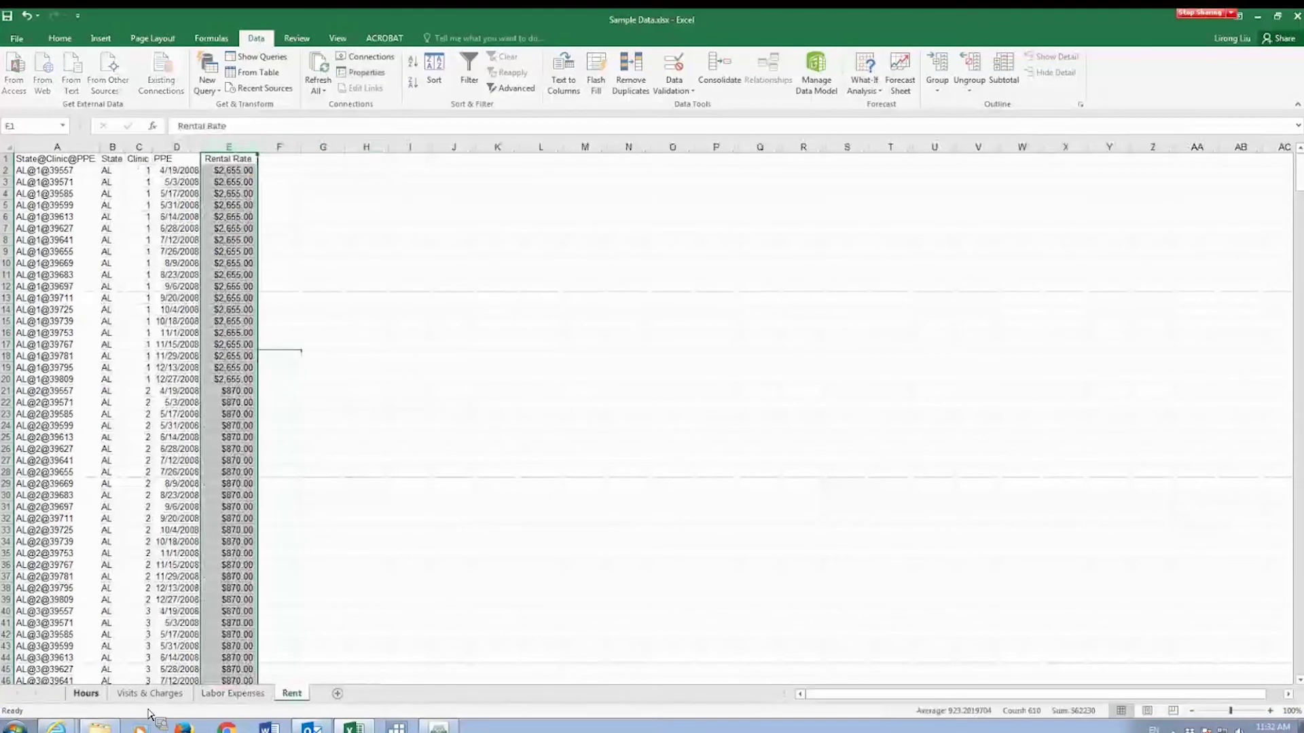
# Step: Enter the formula =VLOOKUP(A1, rents, 5, FALSE) in cell I1 of the Hours sheet
pyautogui.moveTo(97, 704); pyautogui.dragTo(520, 175)
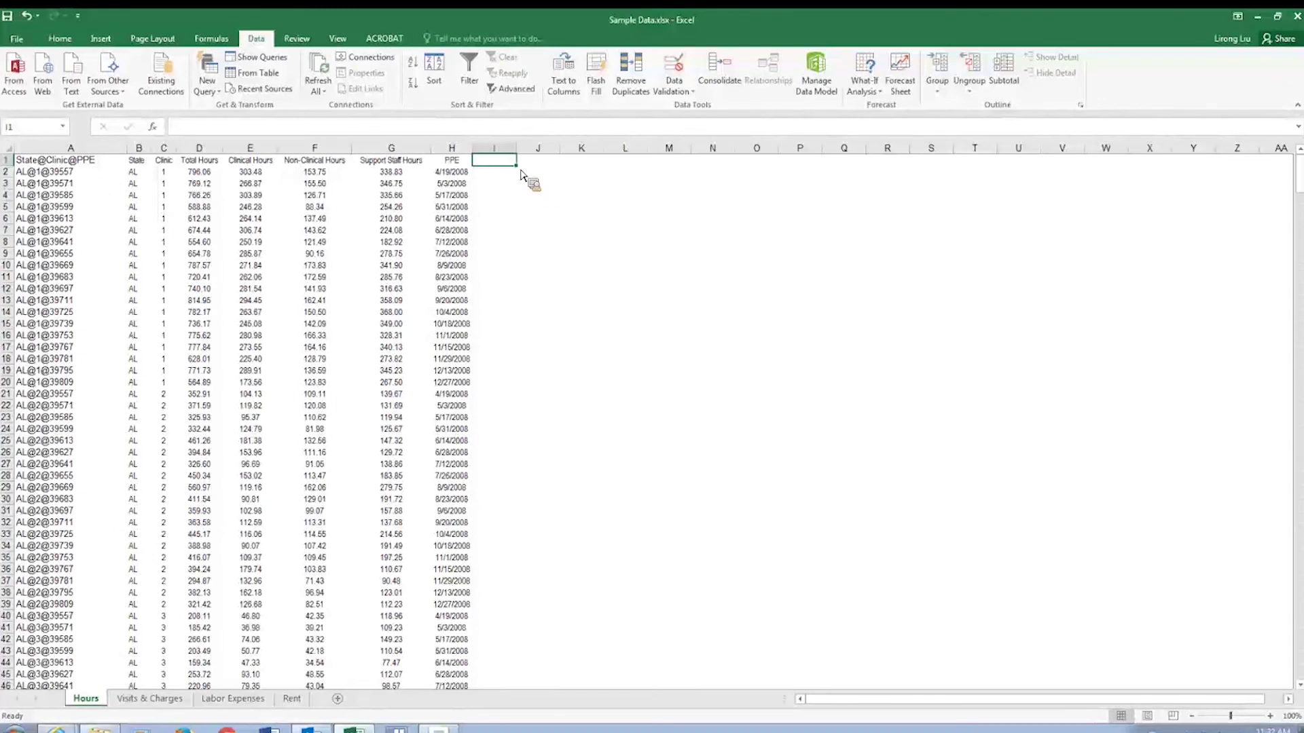
pyautogui.write('=')
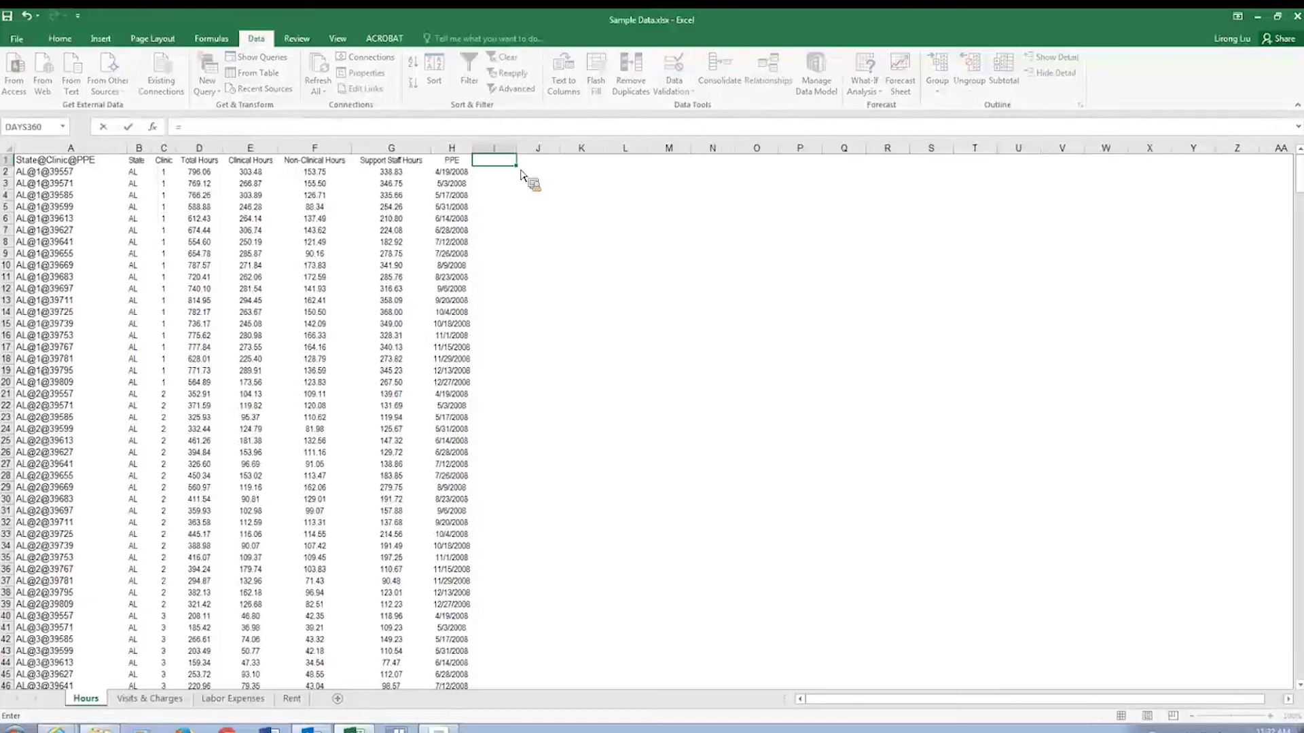
pyautogui.write('vlo')
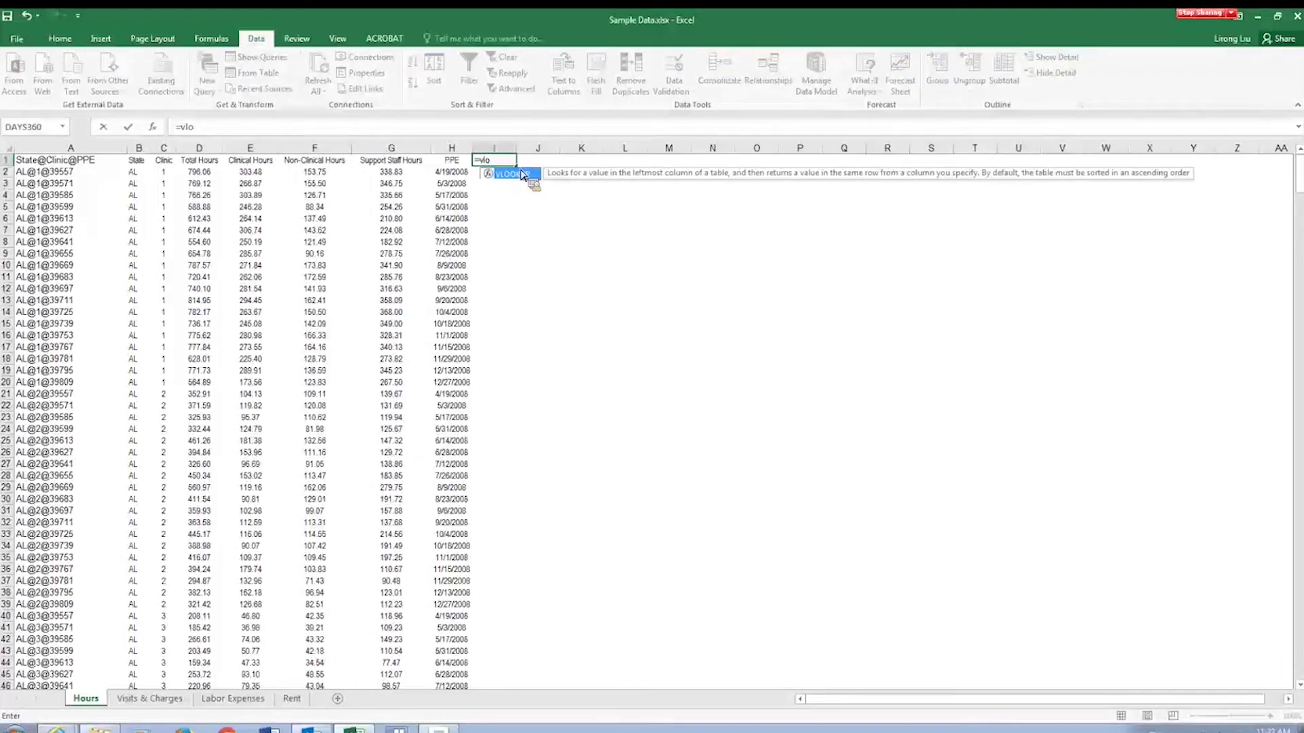
pyautogui.press('Tab')
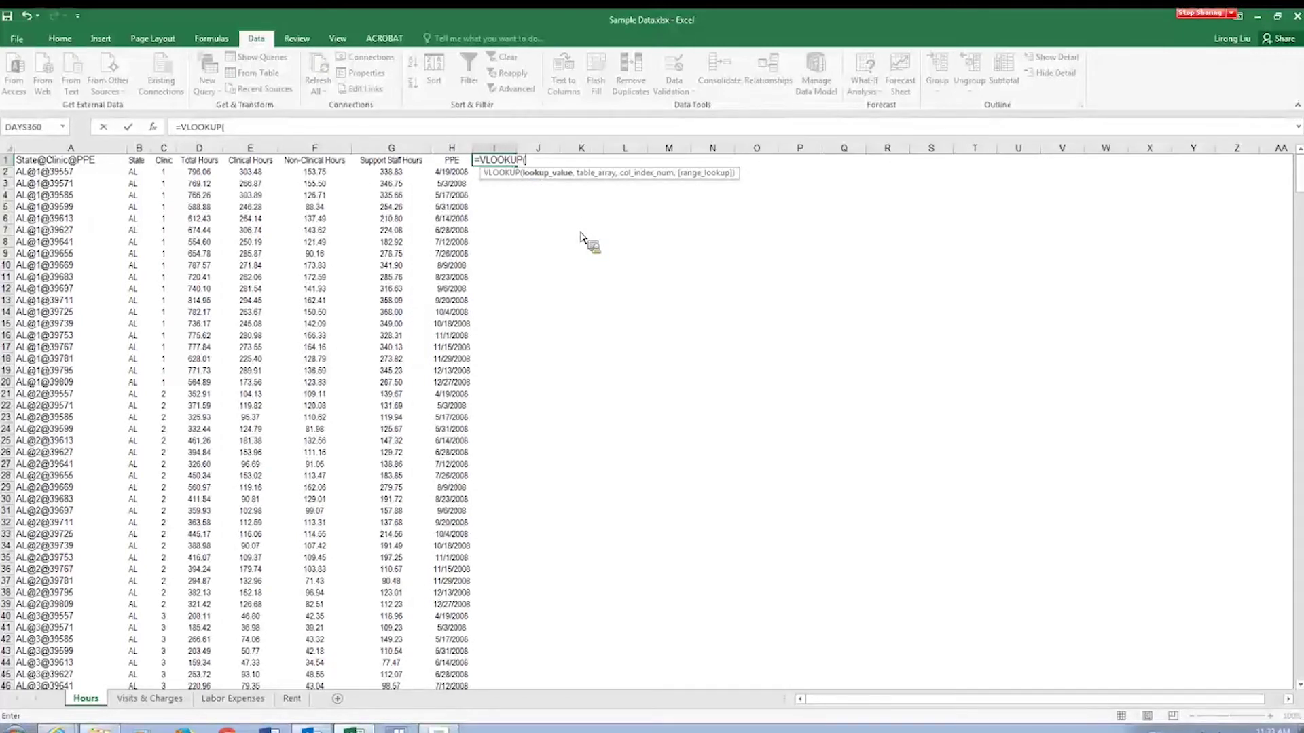
pyautogui.hotkey('ctrl', 'Home')
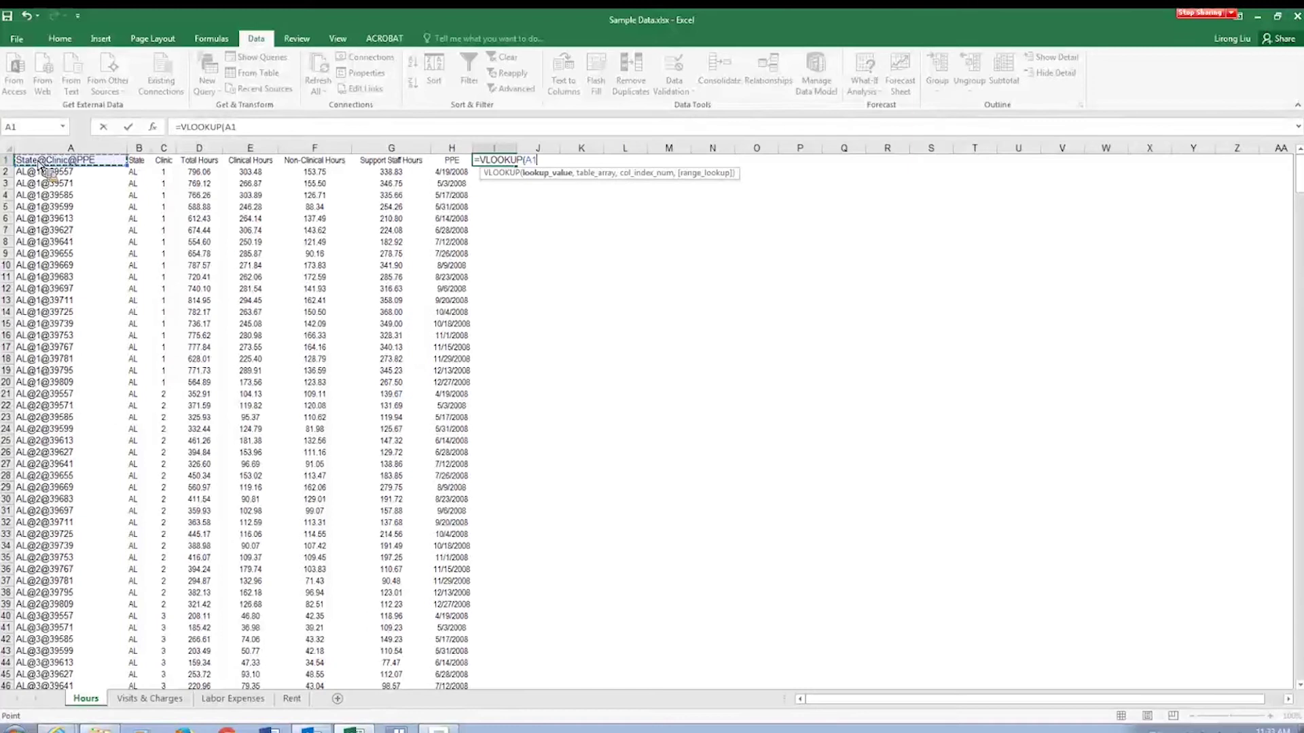
pyautogui.write(', rents')
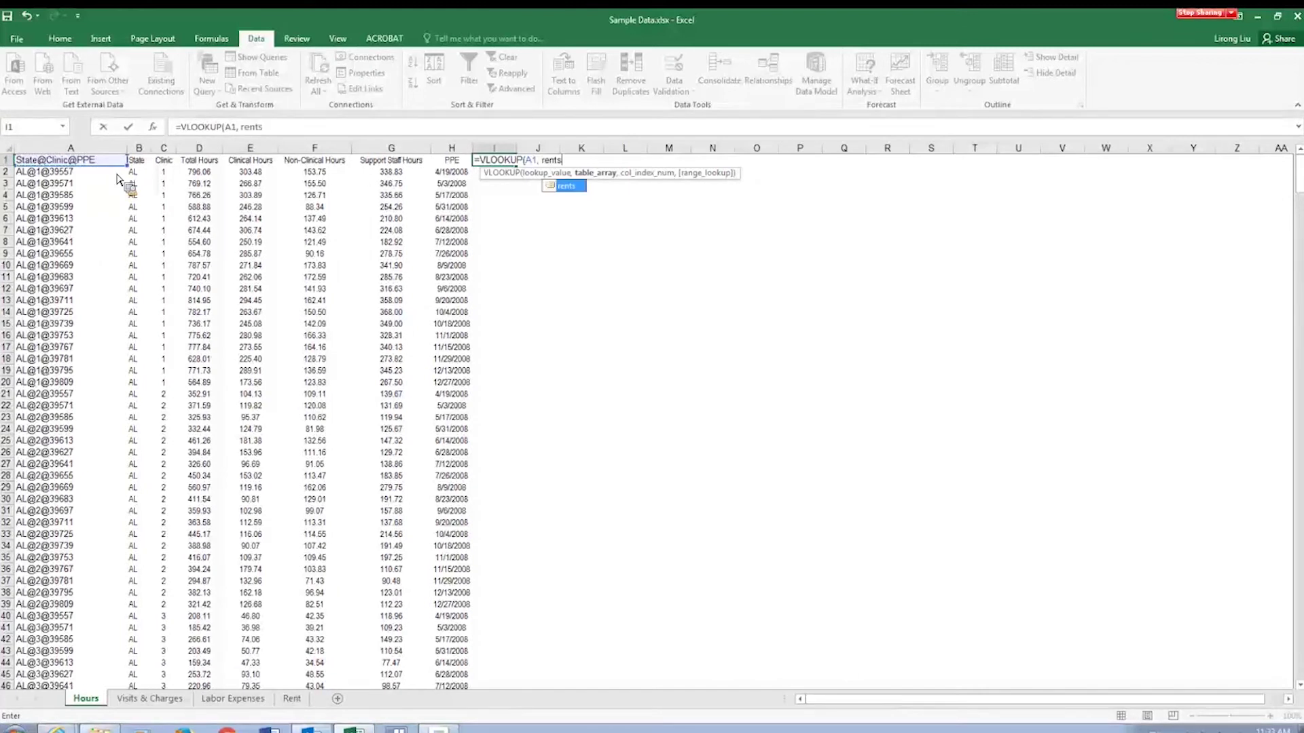
pyautogui.write(',')
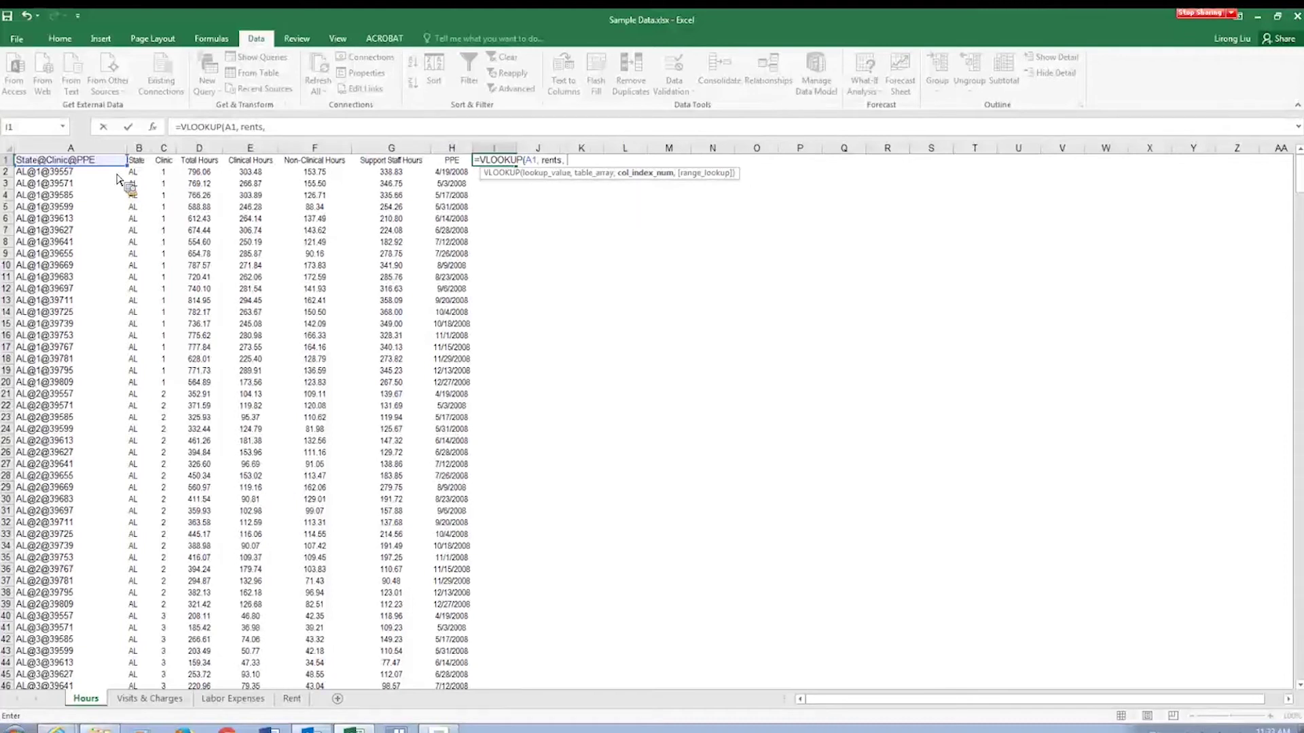
pyautogui.write('5, fal')
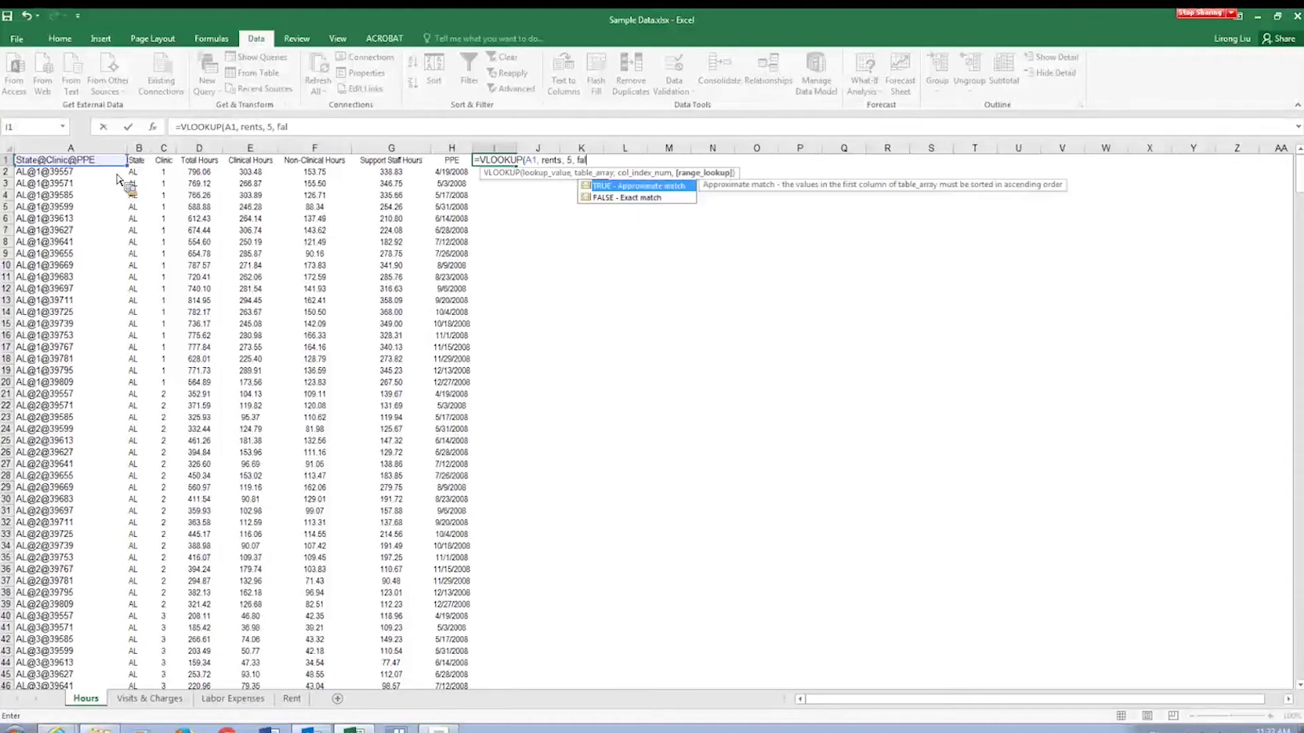
pyautogui.write('se)')
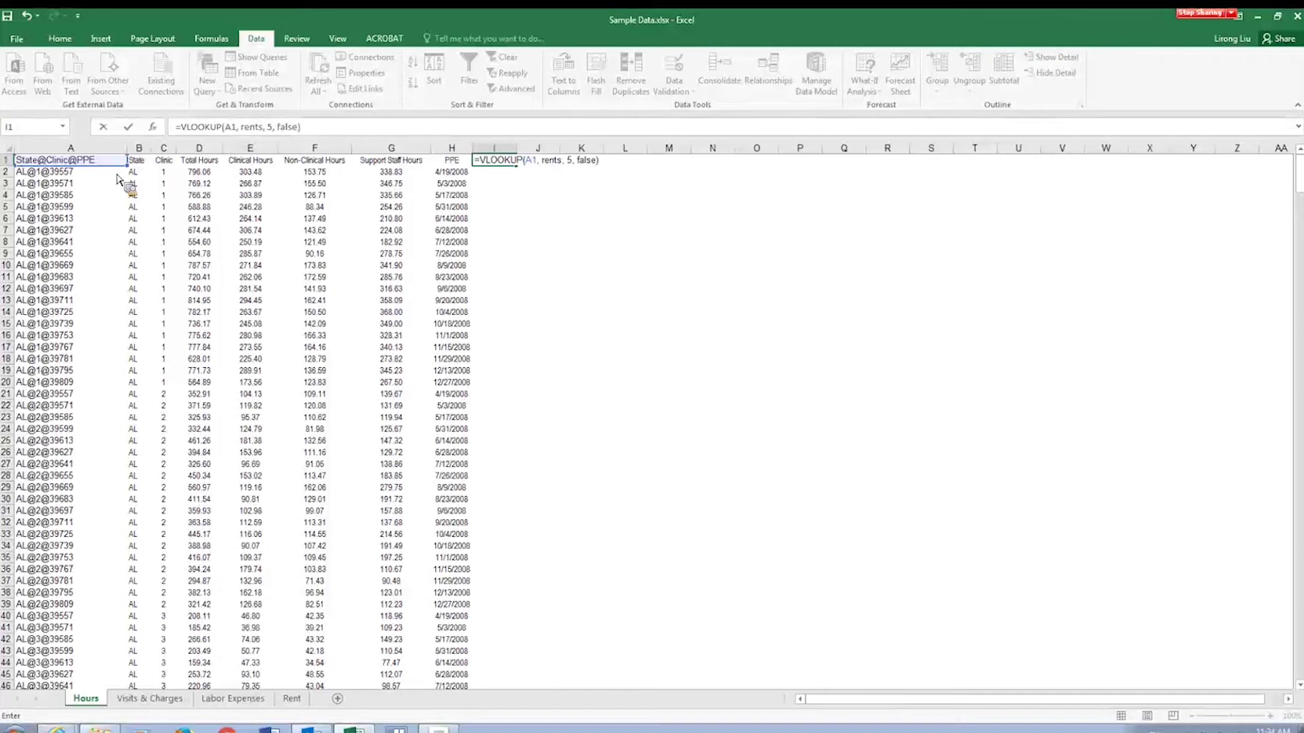
pyautogui.press('Return')
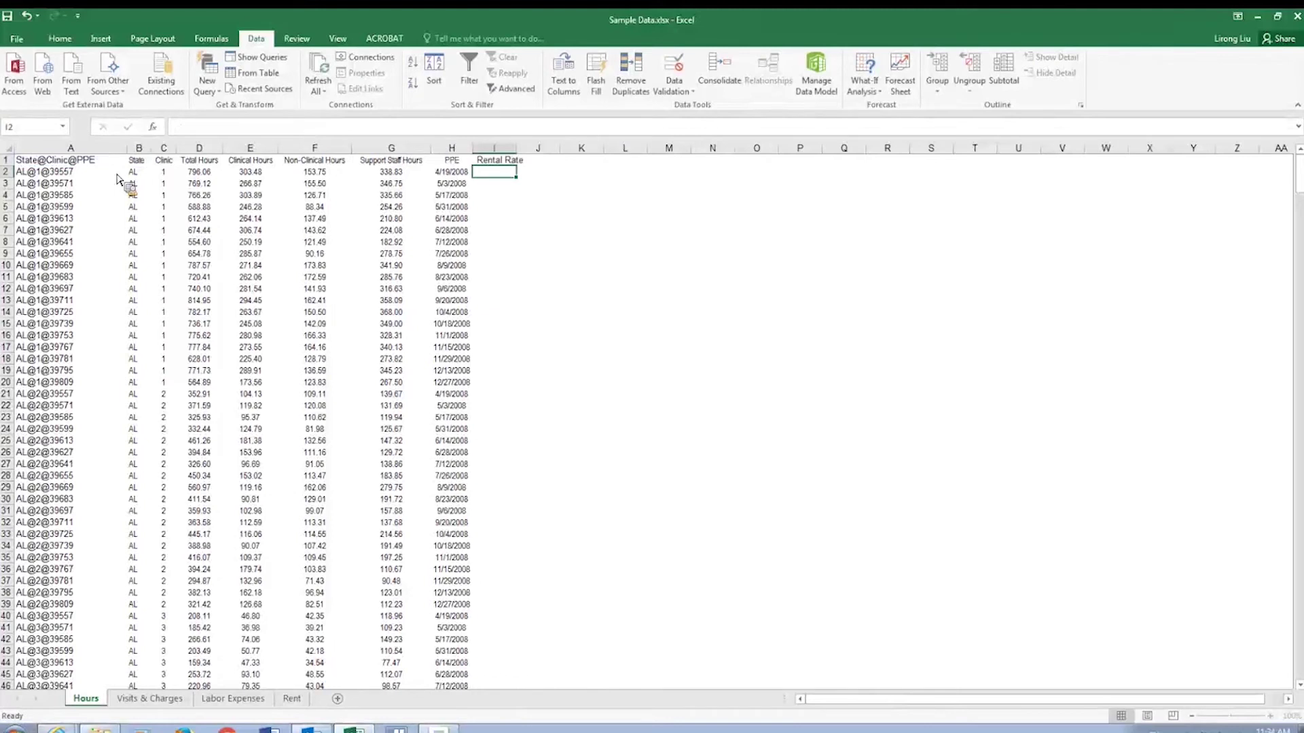
# Step: Fill the rental rate lookup from I1 down column I to the last data row, 610, and return to cell A1
pyautogui.click(498, 164)
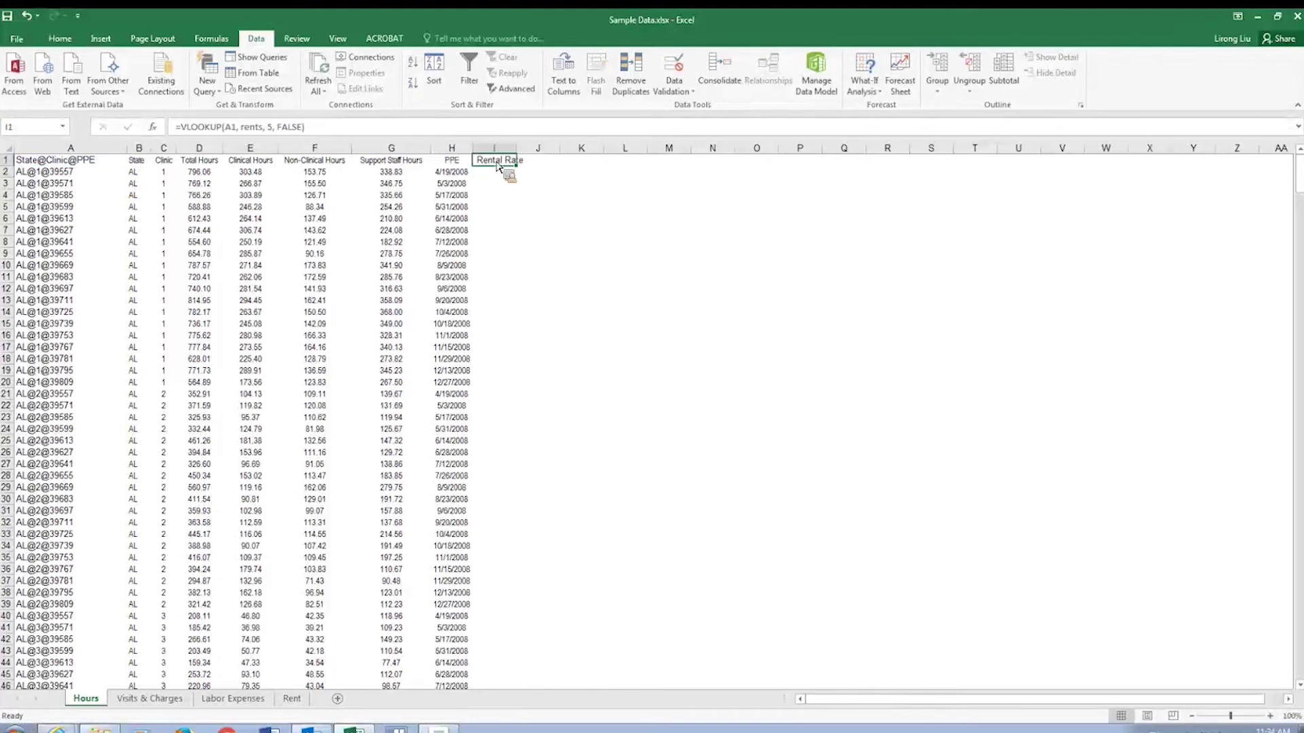
pyautogui.moveTo(524, 172); pyautogui.dragTo(538, 687)
pyautogui.click(581, 592)
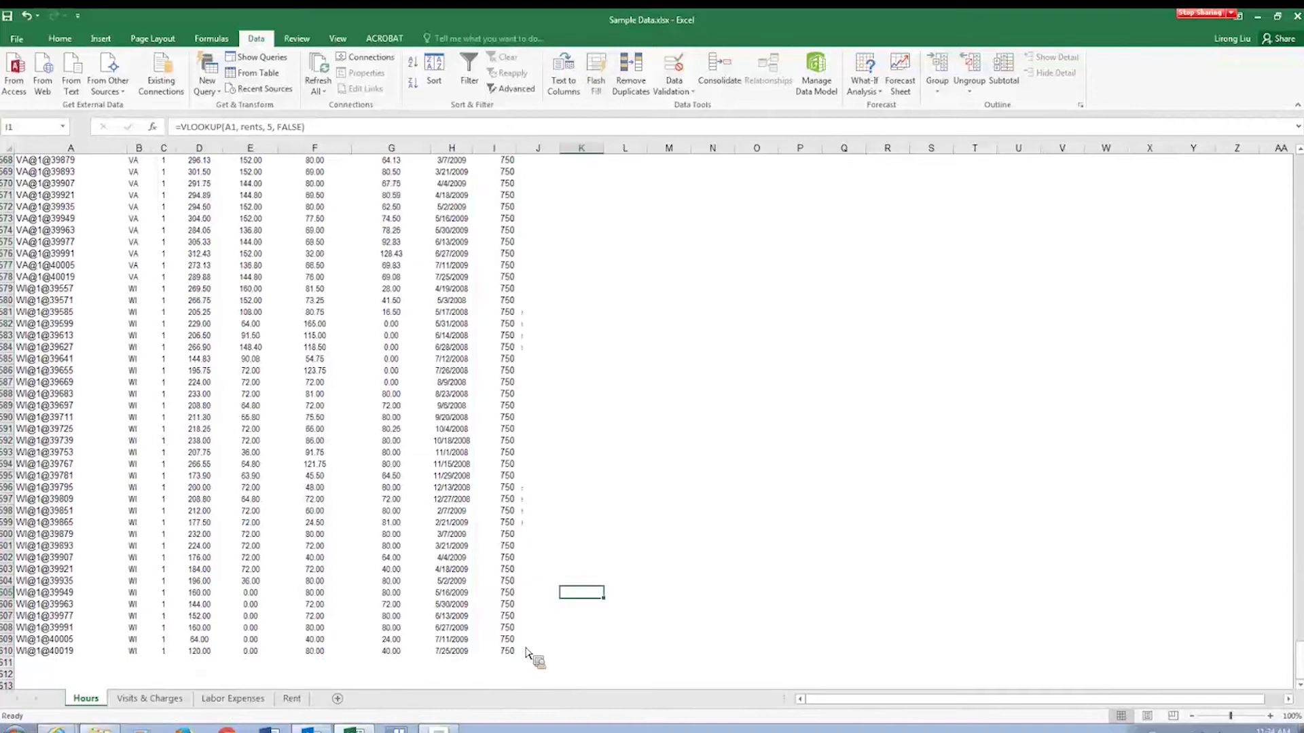
pyautogui.hotkey('ctrl', 'Home')
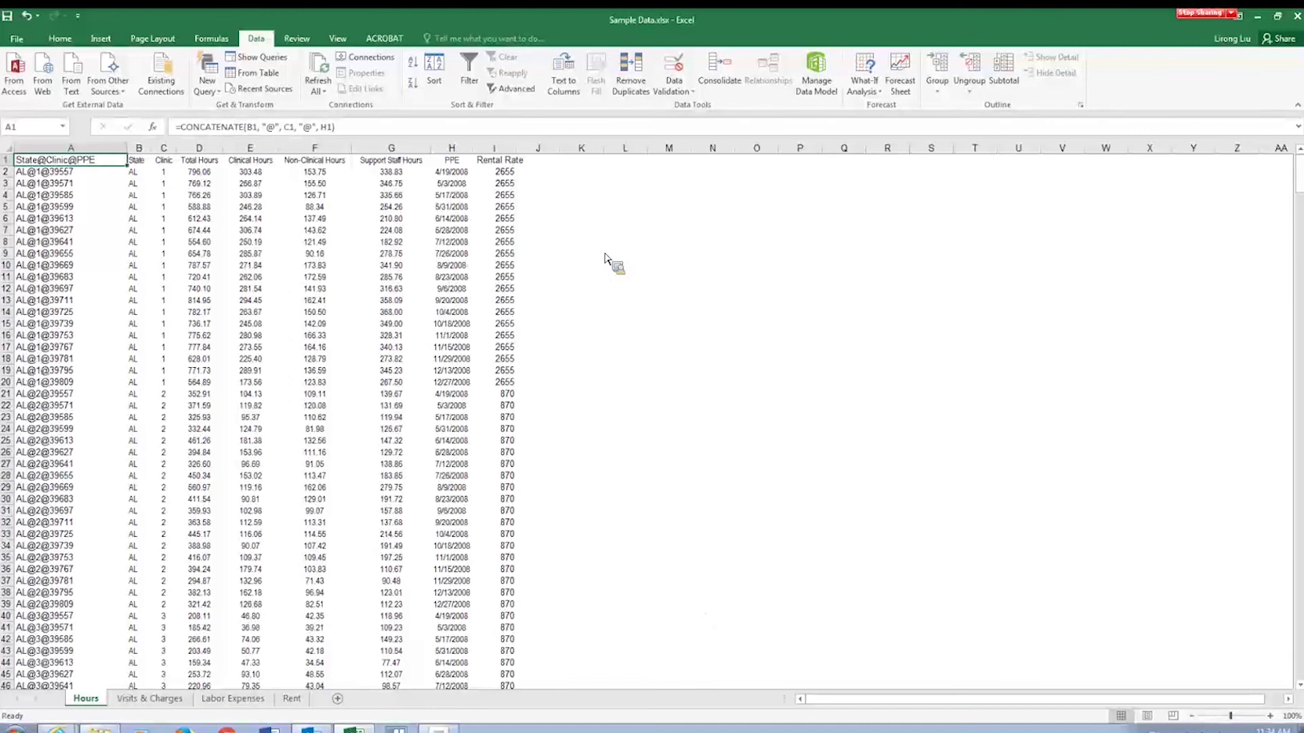
# Step: Examine the Rental Rate, Gross Chgs and PT Exp columns on the Rent, Visits & Charges and Labor Expenses sheets
pyautogui.click(291, 698)
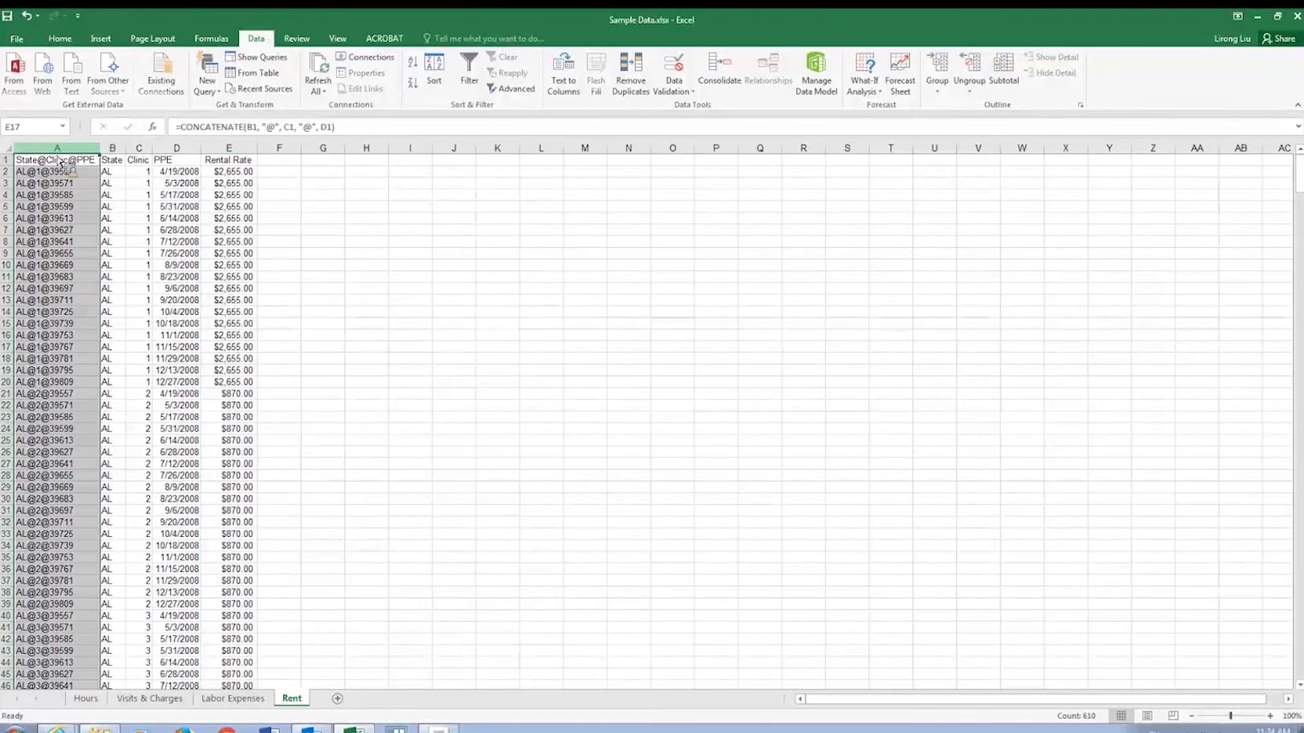
pyautogui.click(144, 148)
pyautogui.click(229, 148)
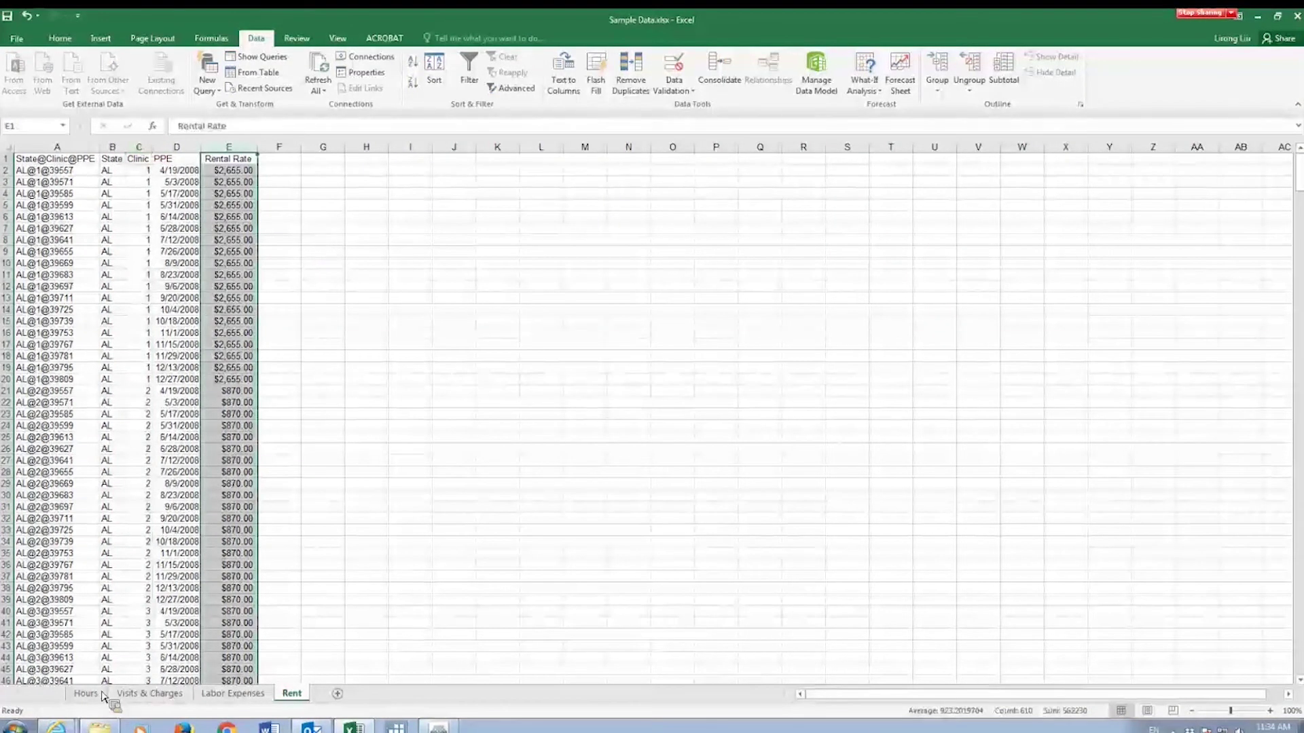
pyautogui.click(159, 701)
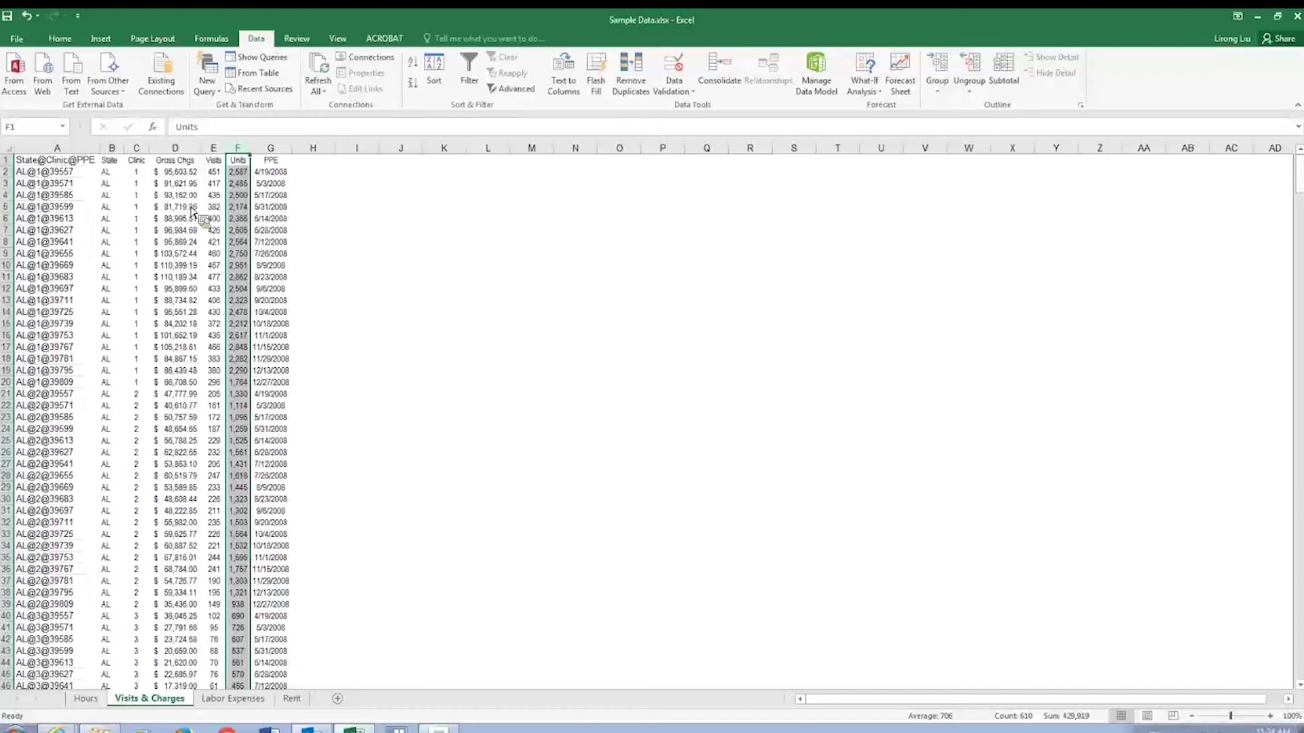
pyautogui.moveTo(158, 163); pyautogui.dragTo(175, 160)
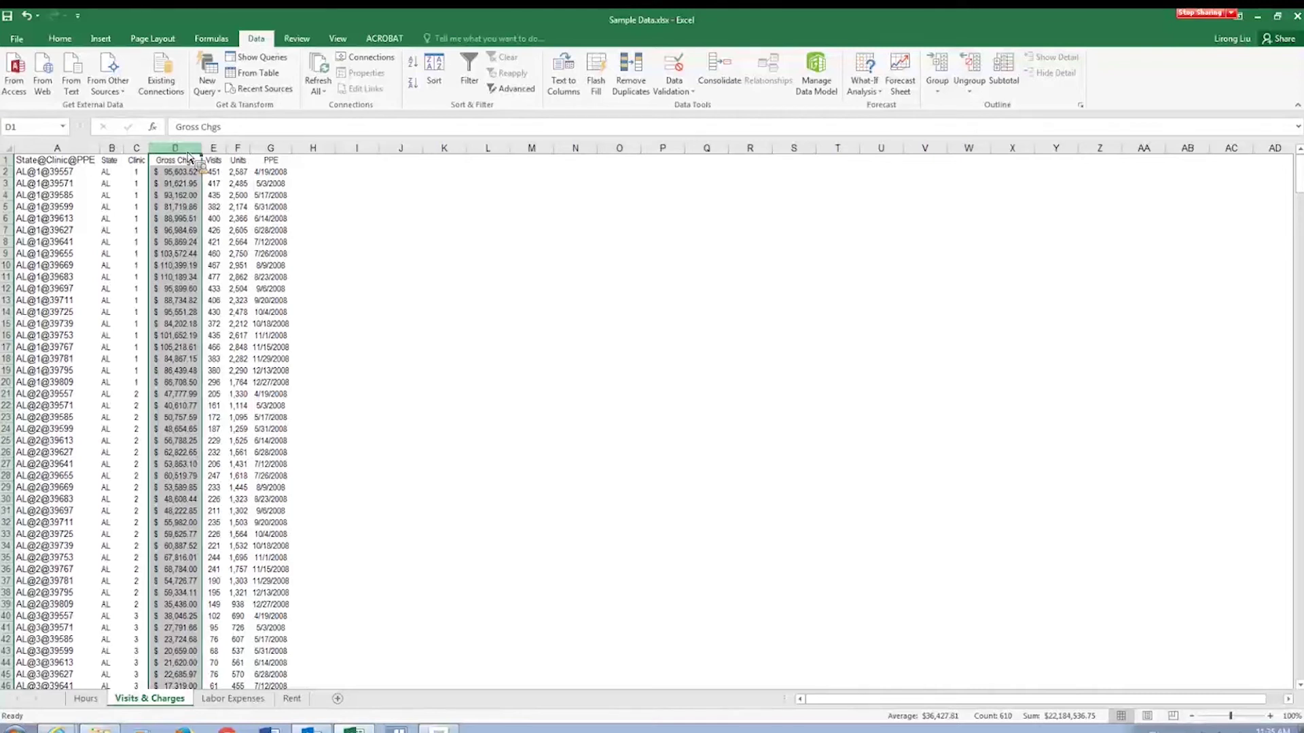
pyautogui.click(234, 698)
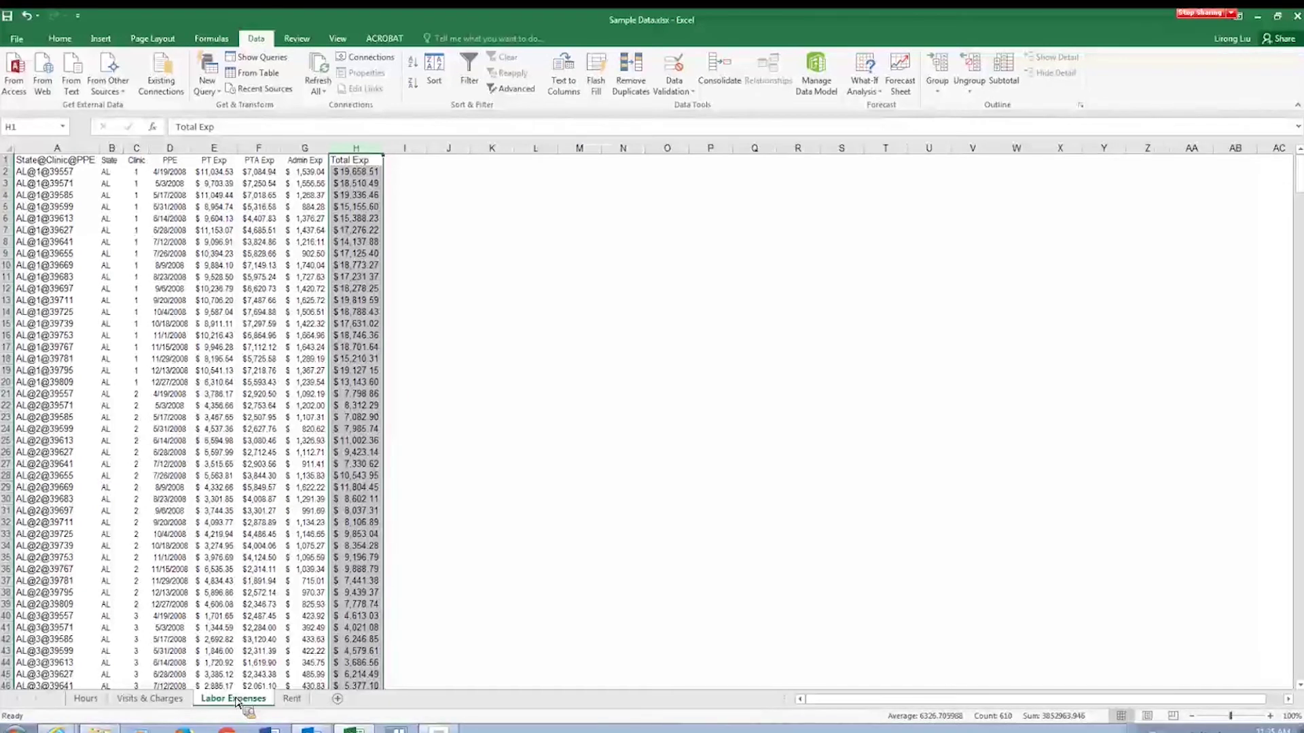
pyautogui.click(214, 148)
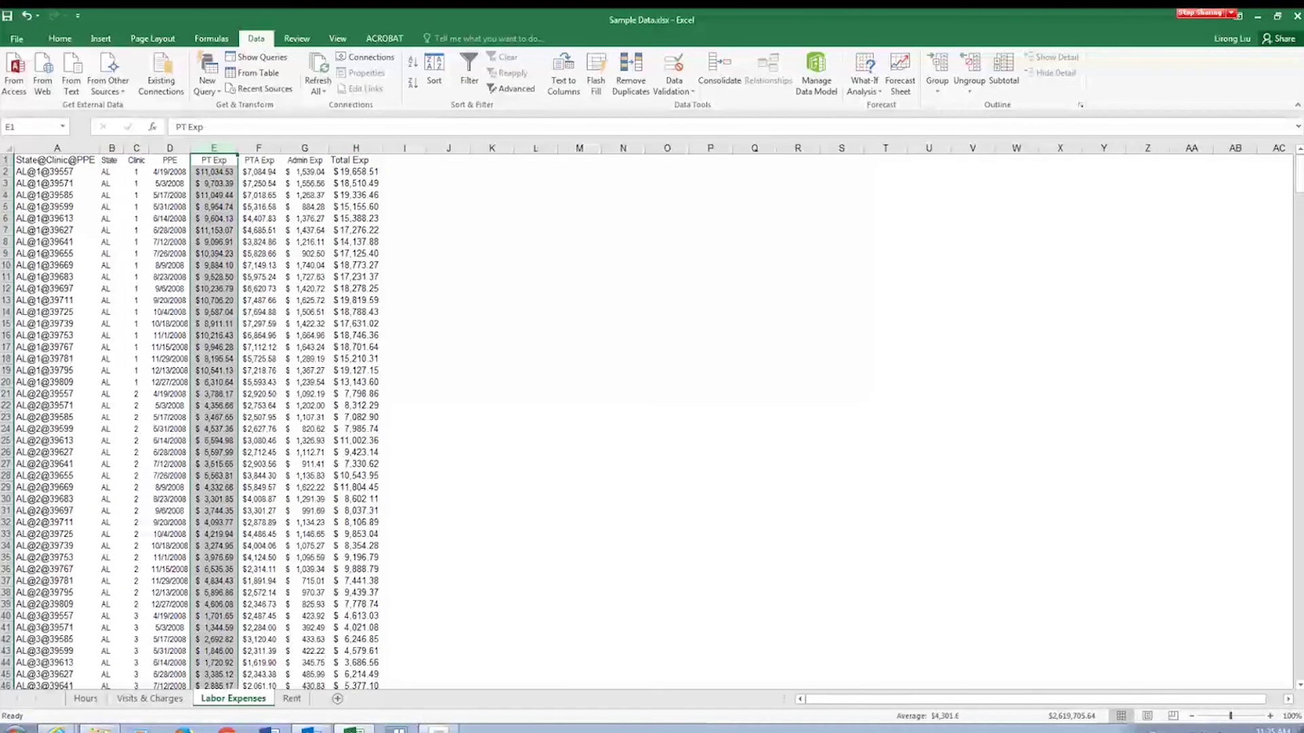
# Step: Enter the formula =VLOOKUP(A1, visits, 4, FALSE) in cell J1 of the Hours sheet
pyautogui.click(86, 698)
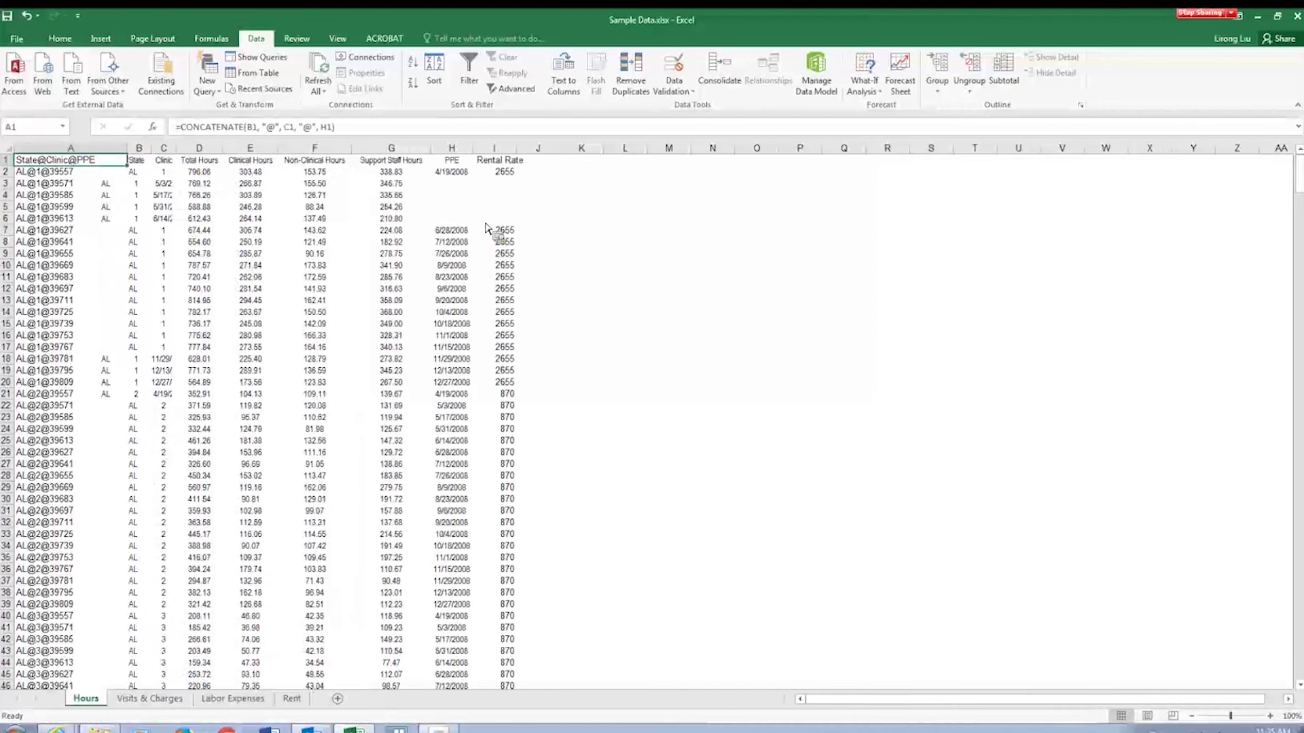
pyautogui.click(541, 163)
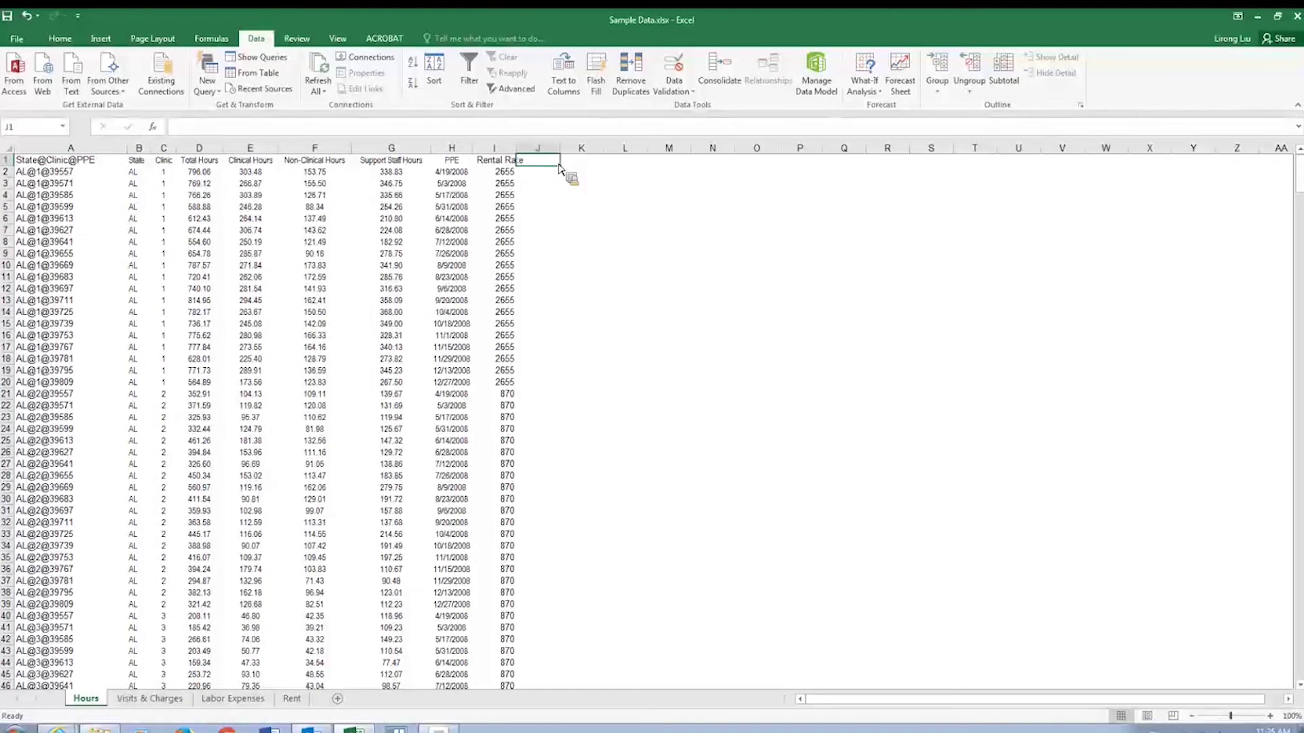
pyautogui.write('=v')
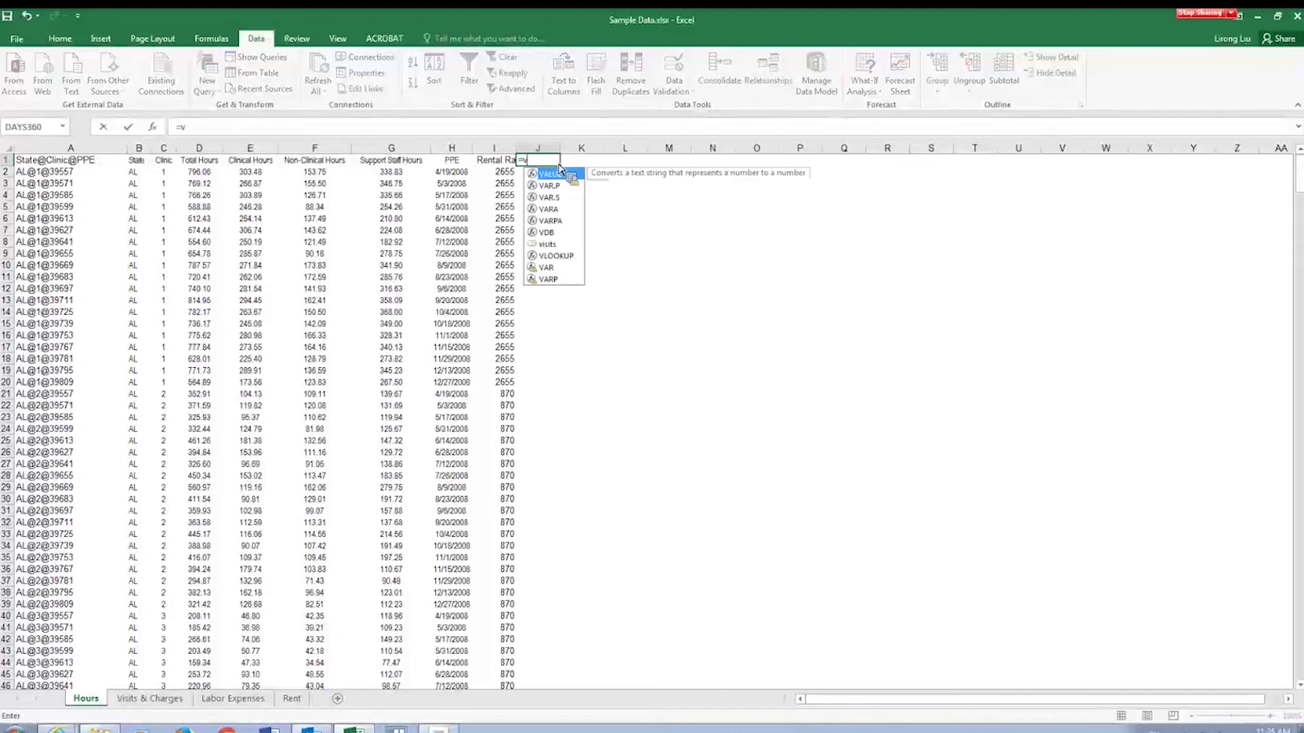
pyautogui.write('lo')
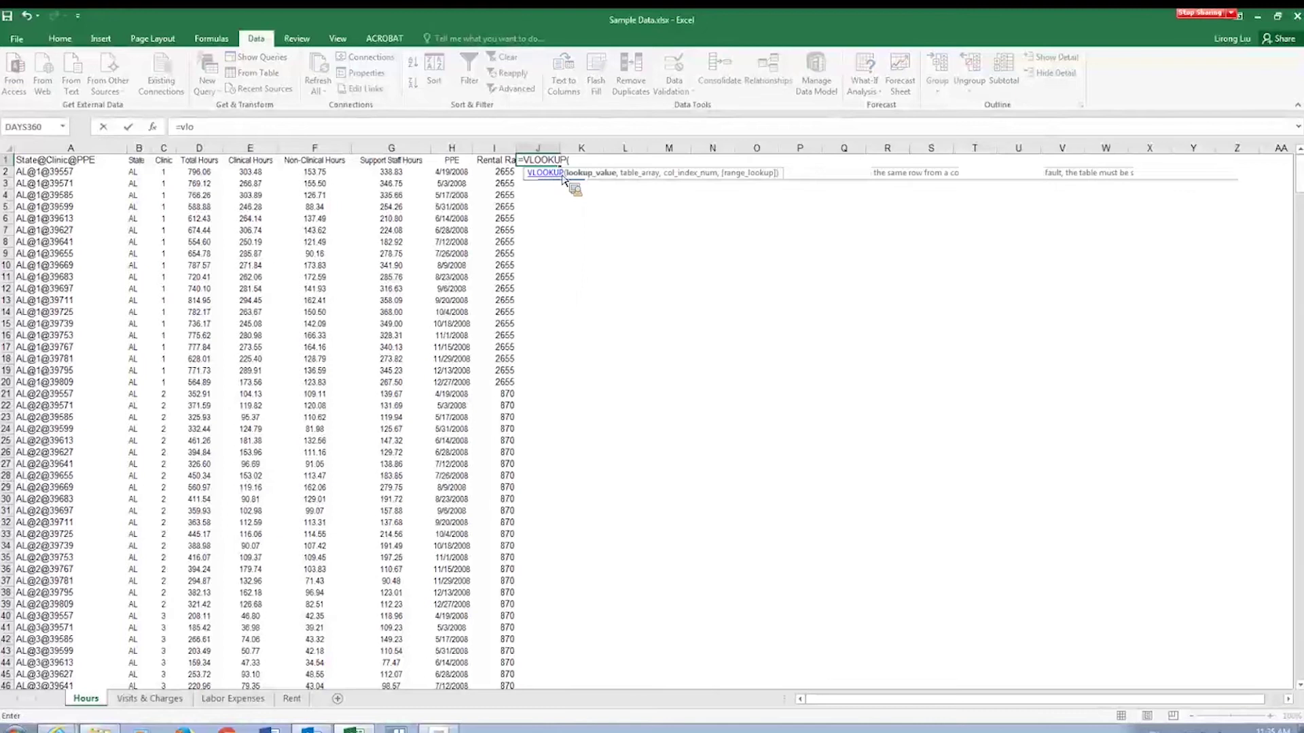
pyautogui.click(63, 161)
pyautogui.write(',')
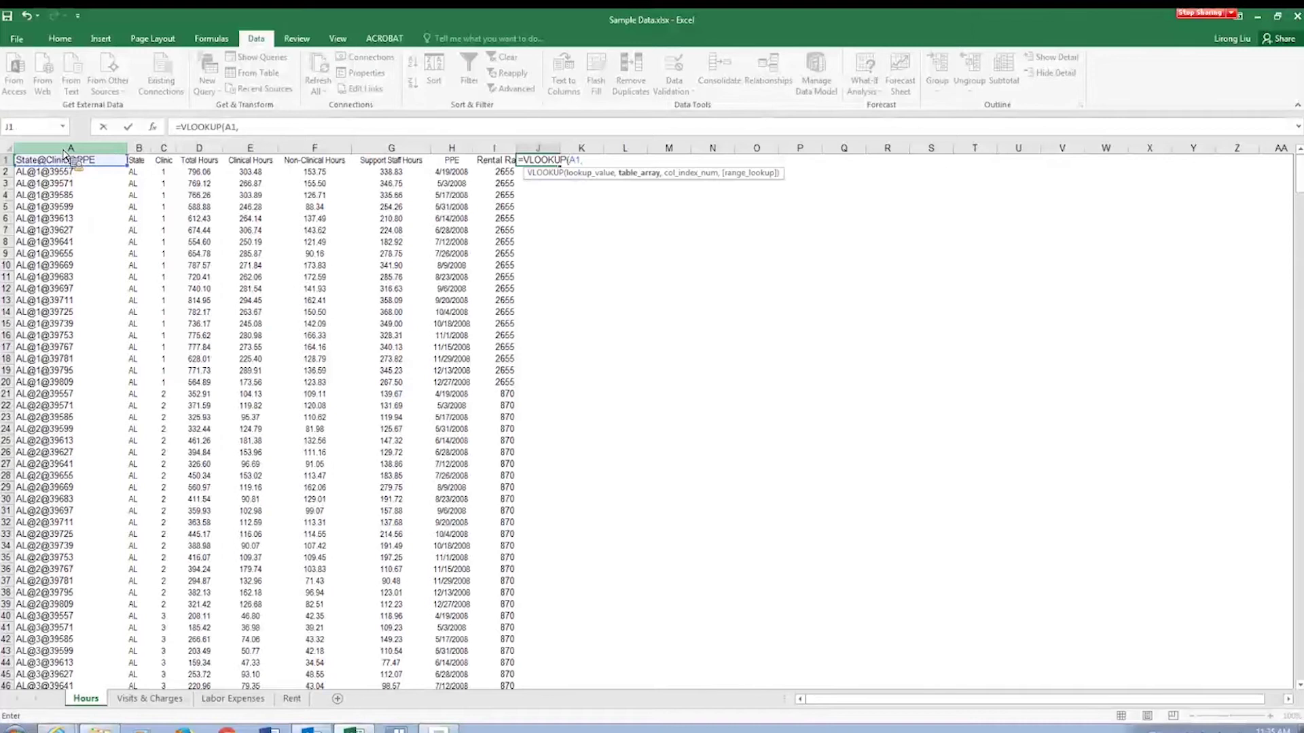
pyautogui.write(' visi')
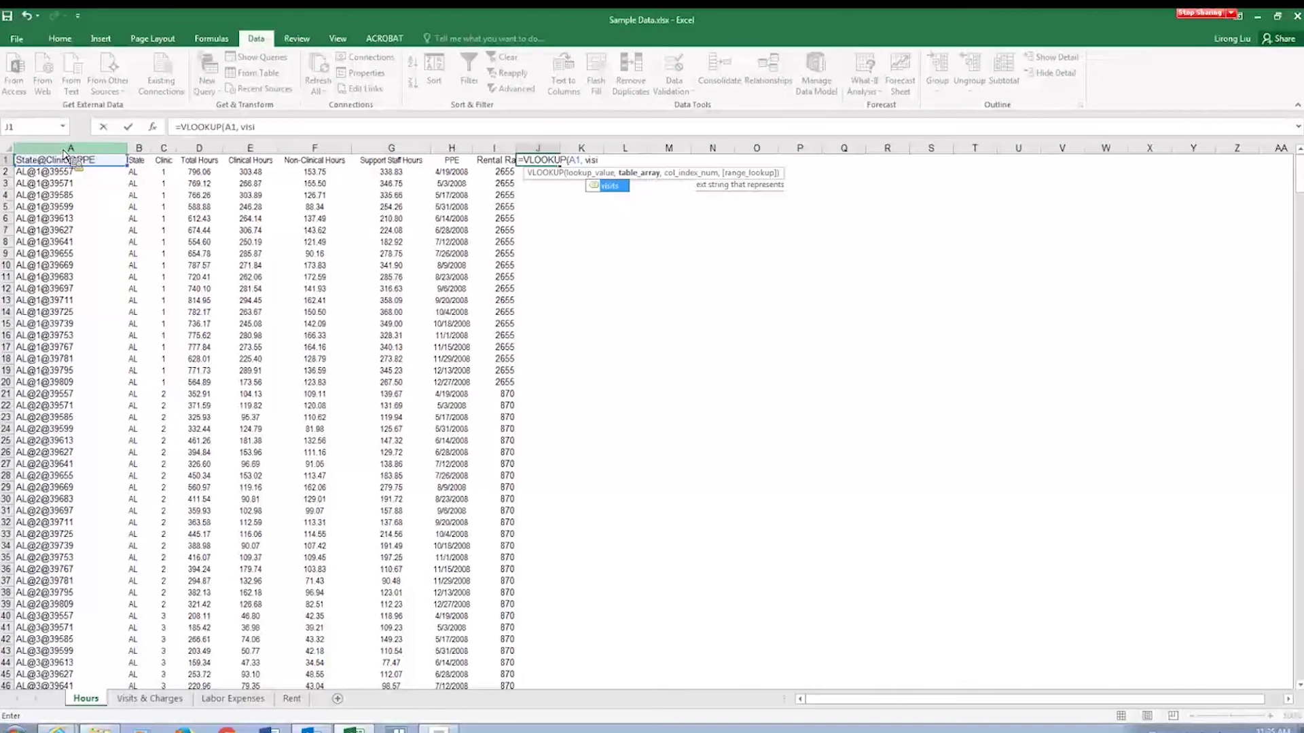
pyautogui.doubleClick(622, 190)
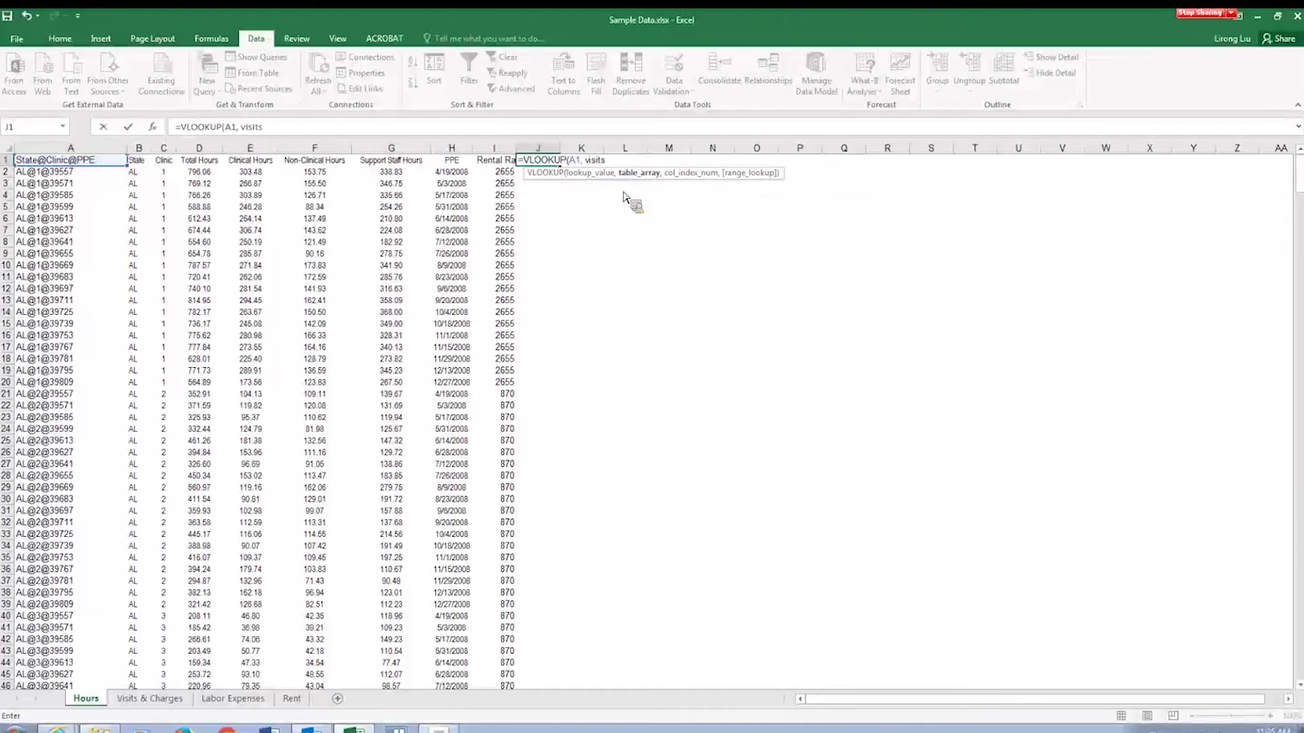
pyautogui.write(',')
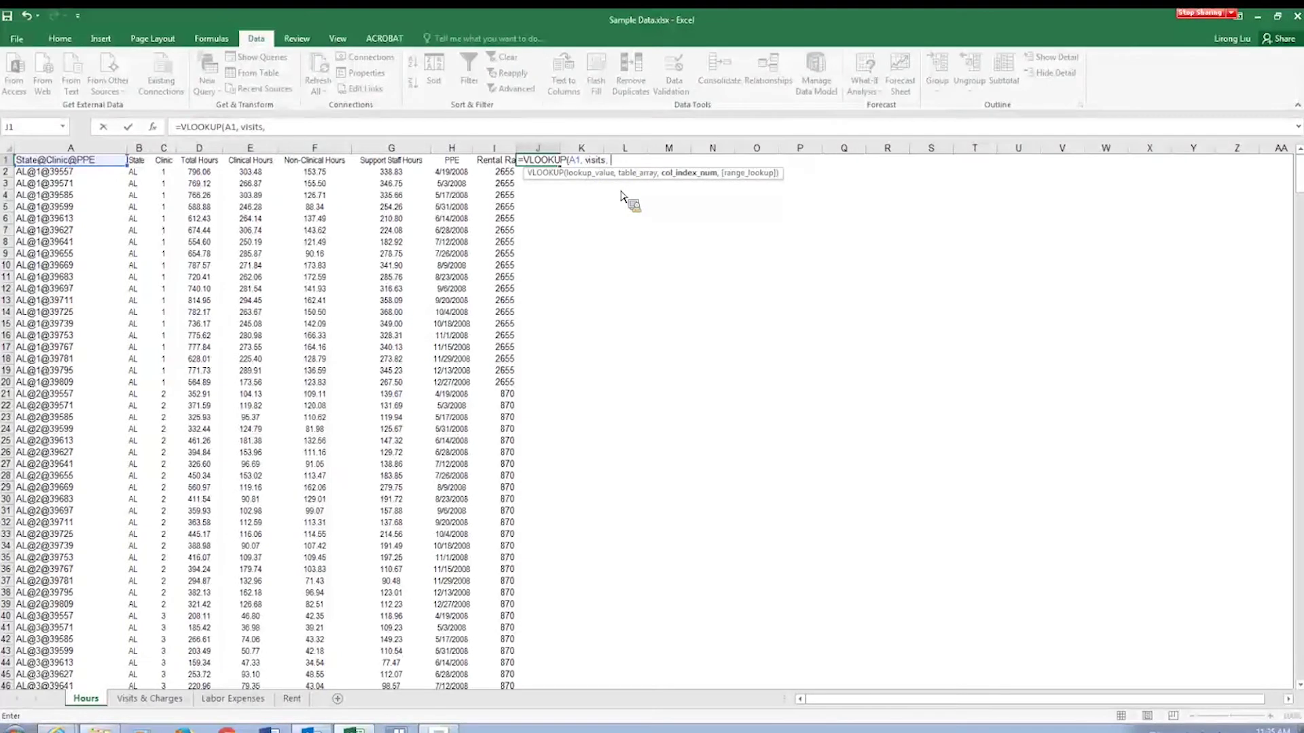
pyautogui.write(' 4, ')
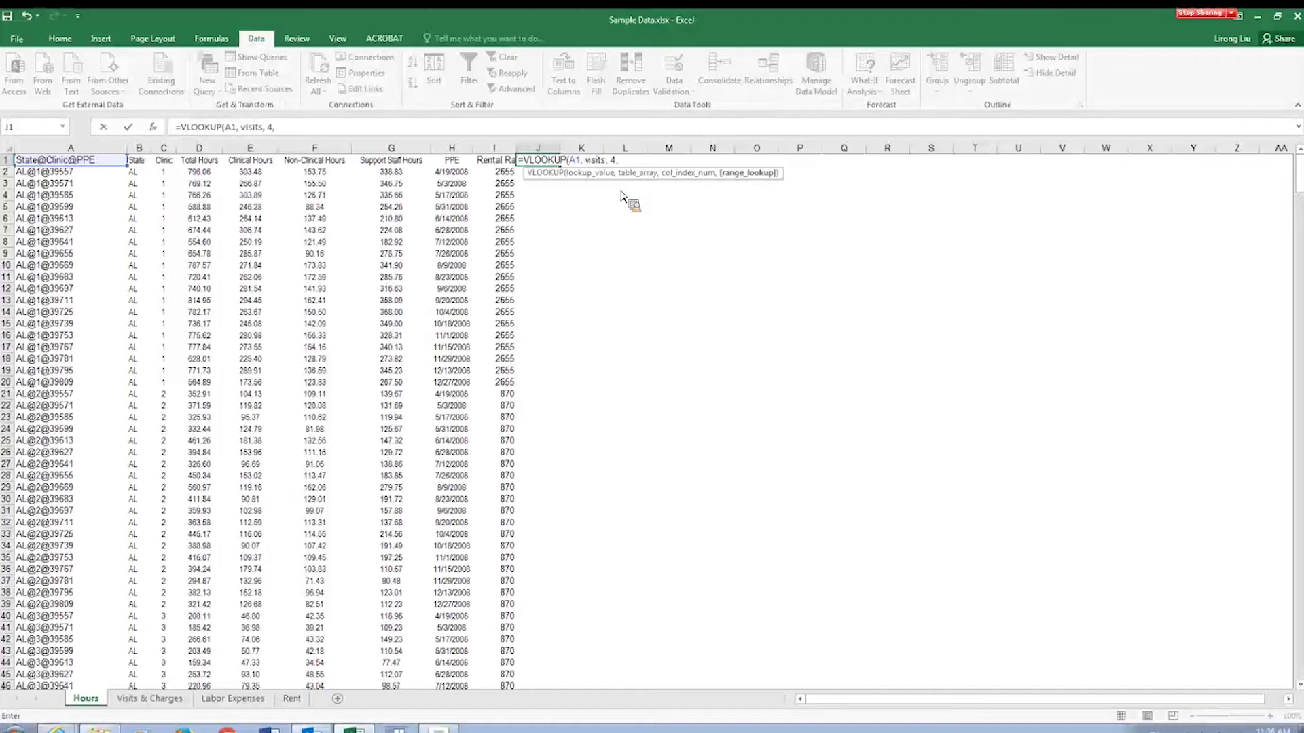
pyautogui.write('fal')
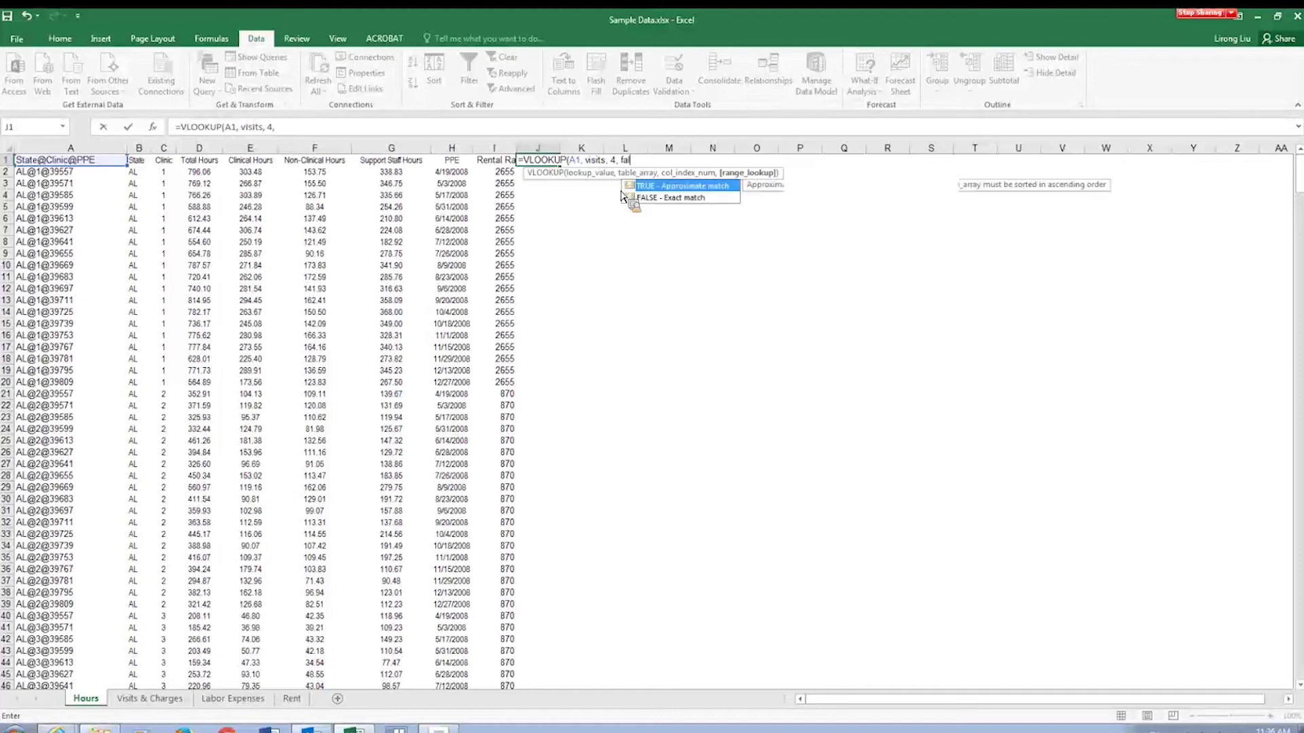
pyautogui.write('se')
pyautogui.press('Return')
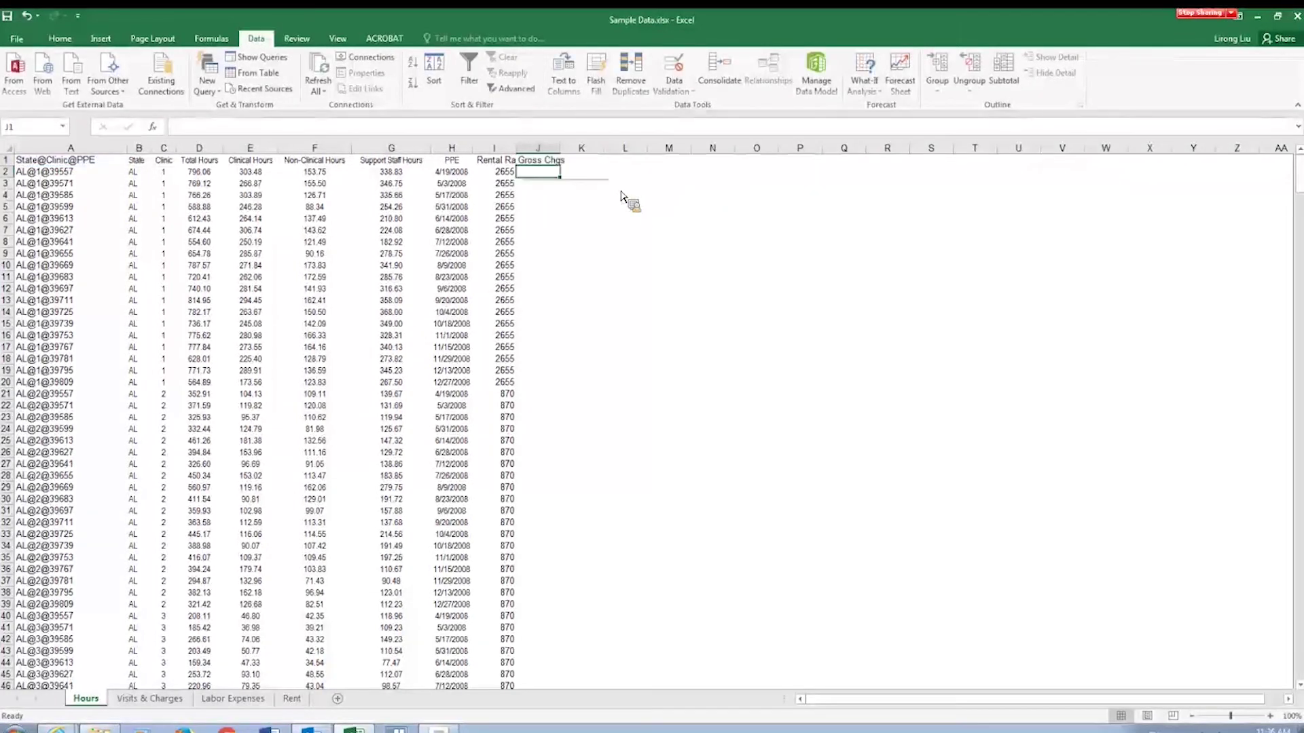
# Step: Enter the formula =VLOOKUP(A1, visits, 5, FALSE) in cell K1 of the Hours sheet
pyautogui.press('Up')
pyautogui.press('Right')
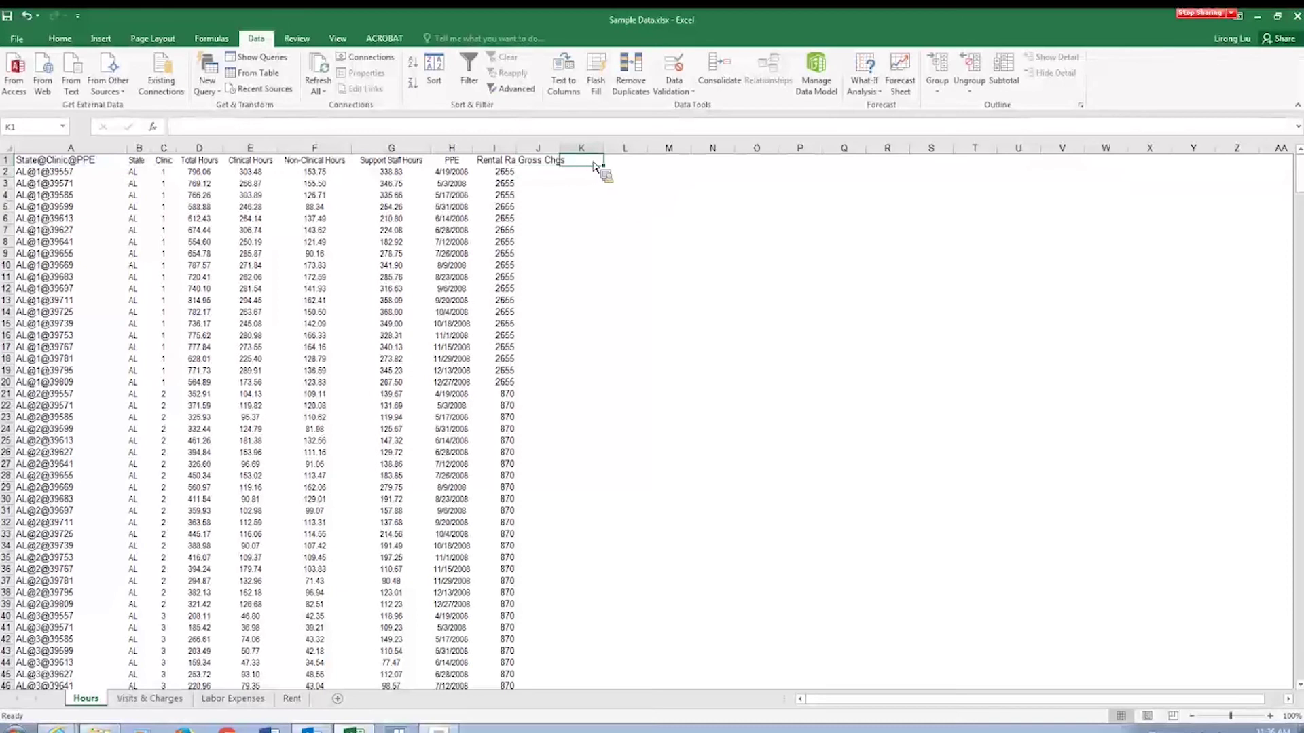
pyautogui.write('vlo')
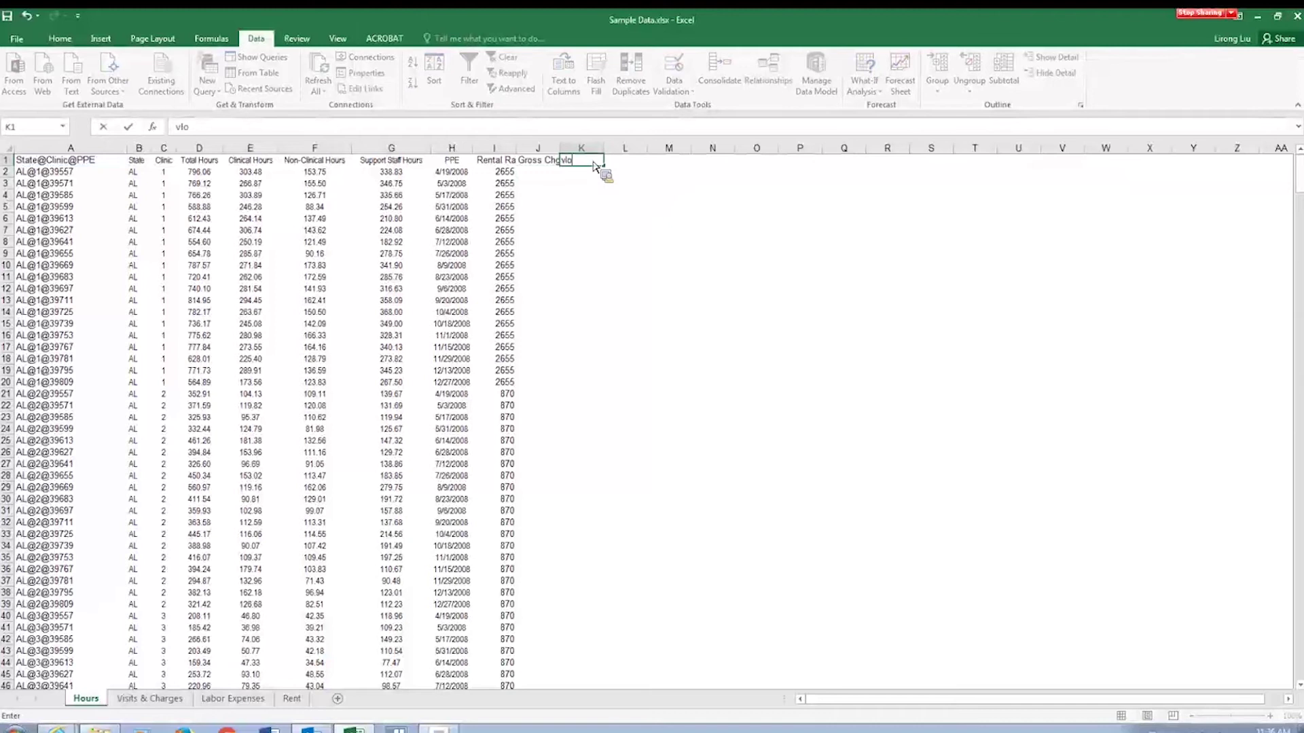
pyautogui.press('BackSpace')
pyautogui.press('BackSpace')
pyautogui.press('BackSpace')
pyautogui.write('=vlo')
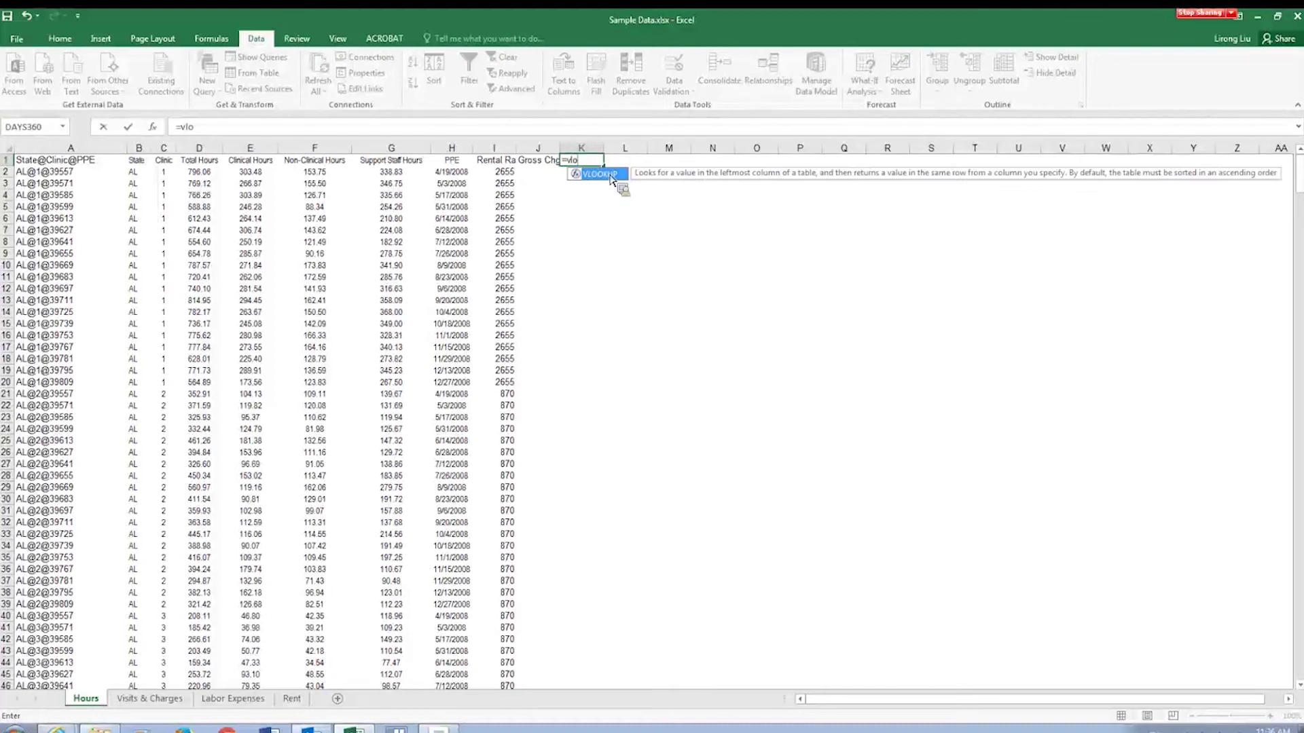
pyautogui.doubleClick(611, 175)
pyautogui.click(68, 160)
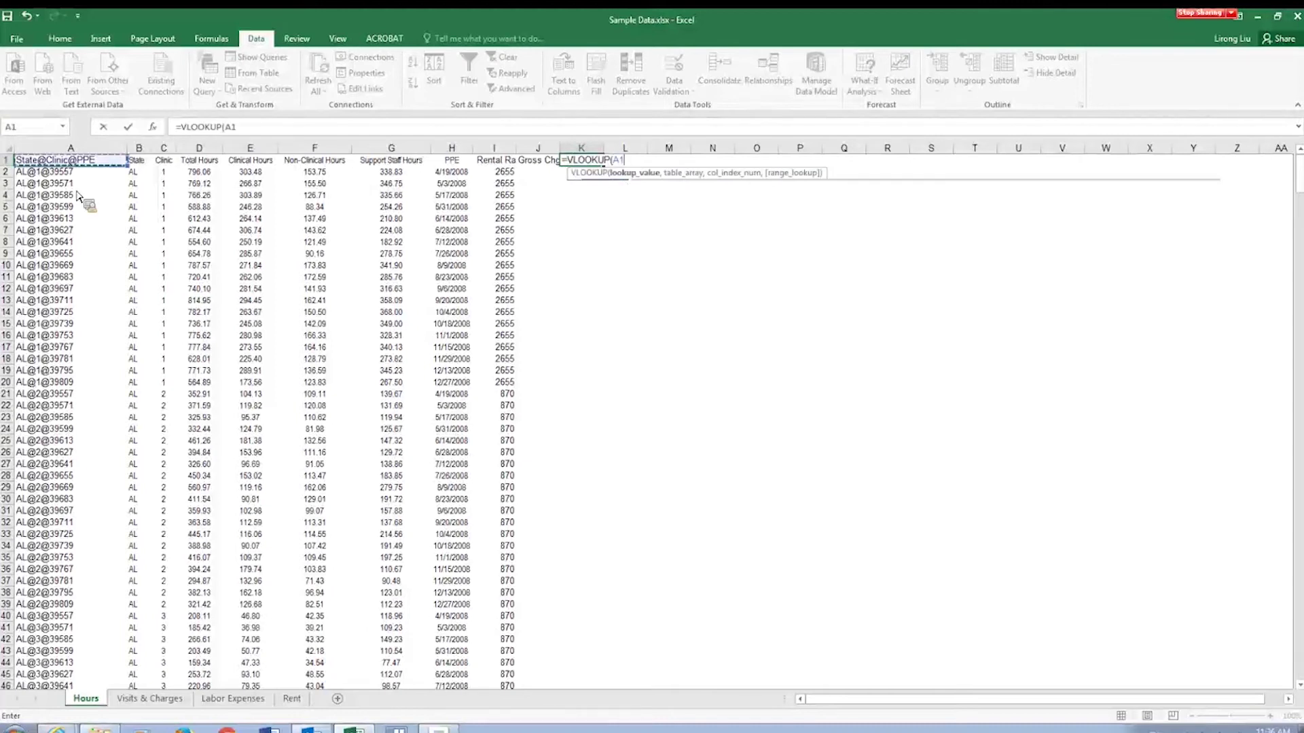
pyautogui.write(', visit')
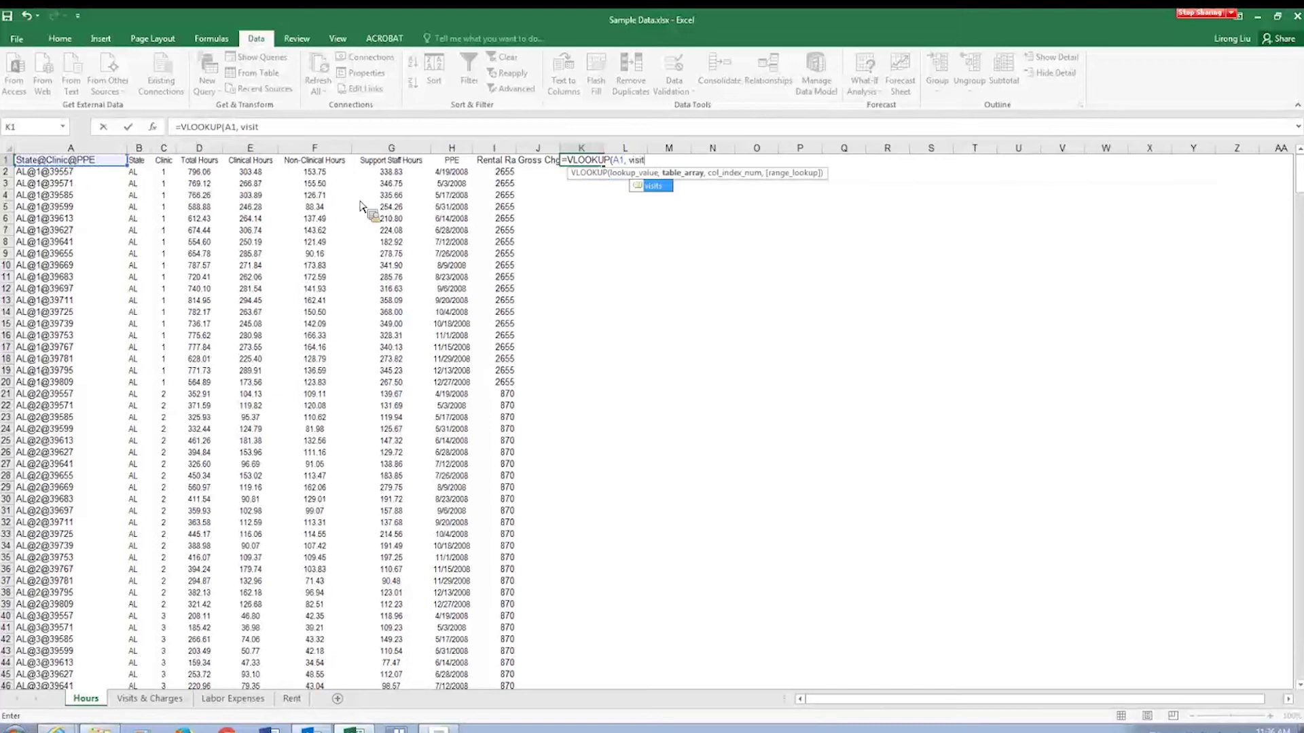
pyautogui.press('Tab')
pyautogui.write(', 5, falsd')
pyautogui.press('BackSpace')
pyautogui.write('e)')
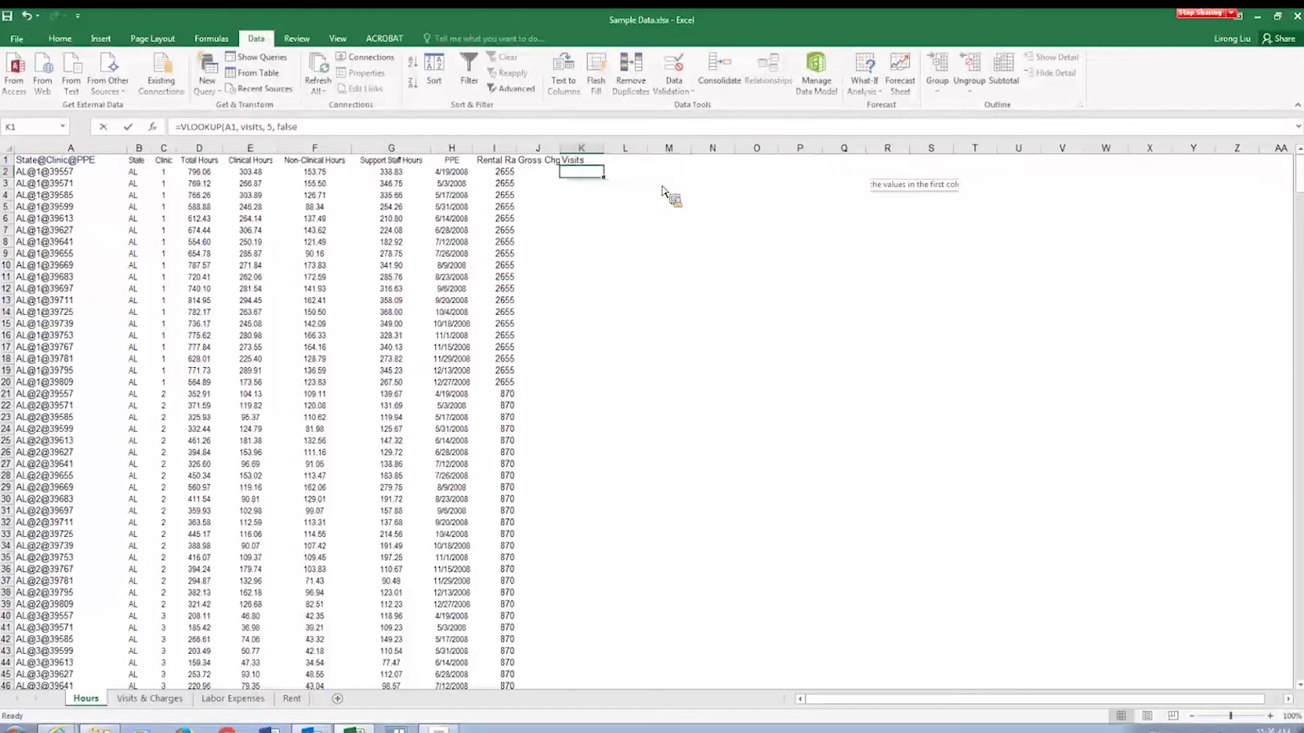
# Step: Enter the formula =VLOOKUP(A1, visits, 6, FALSE) in cell L1 of the Hours sheet
pyautogui.click(616, 163)
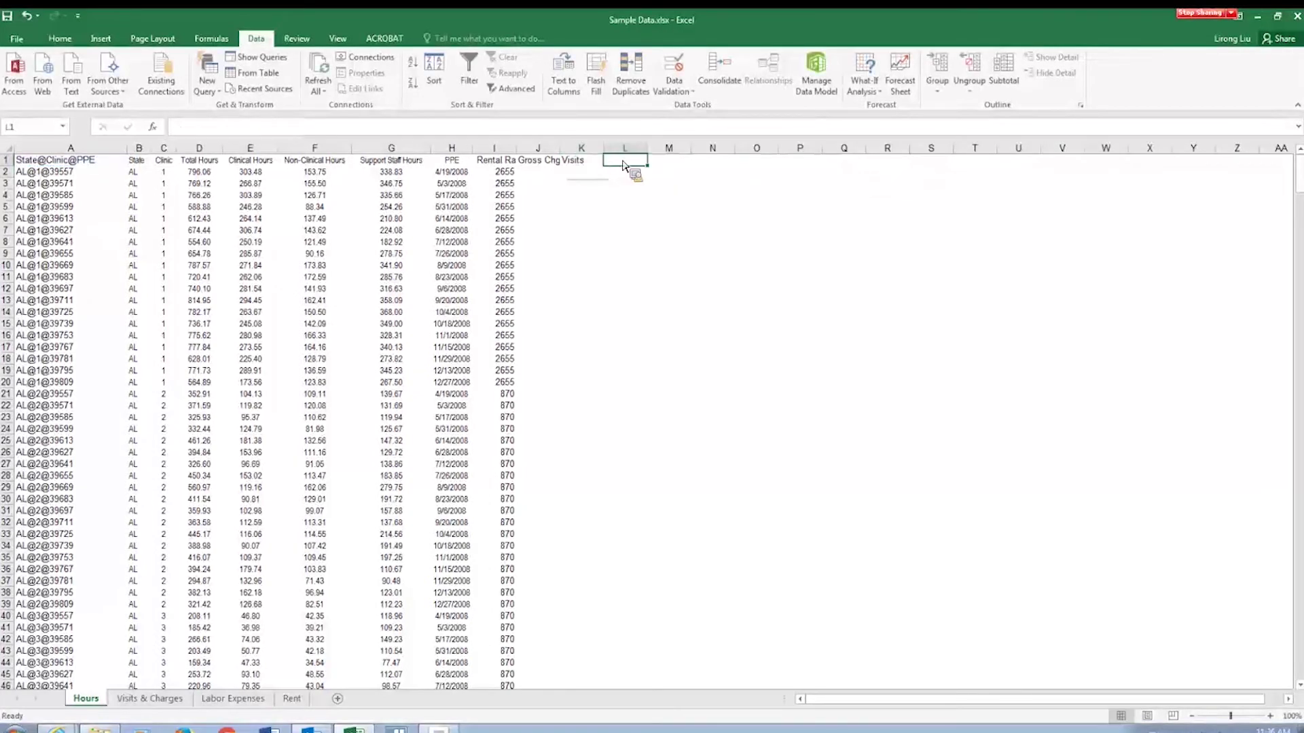
pyautogui.write('=vo')
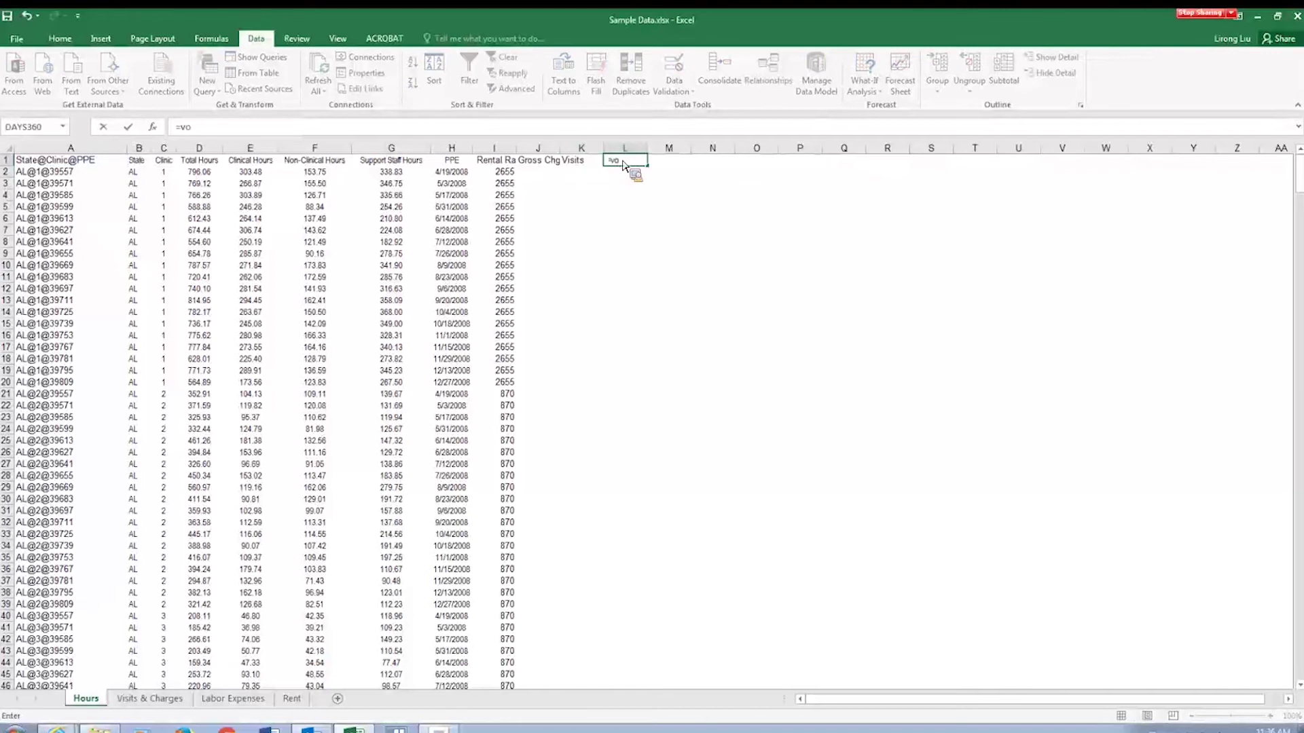
pyautogui.press('BackSpace')
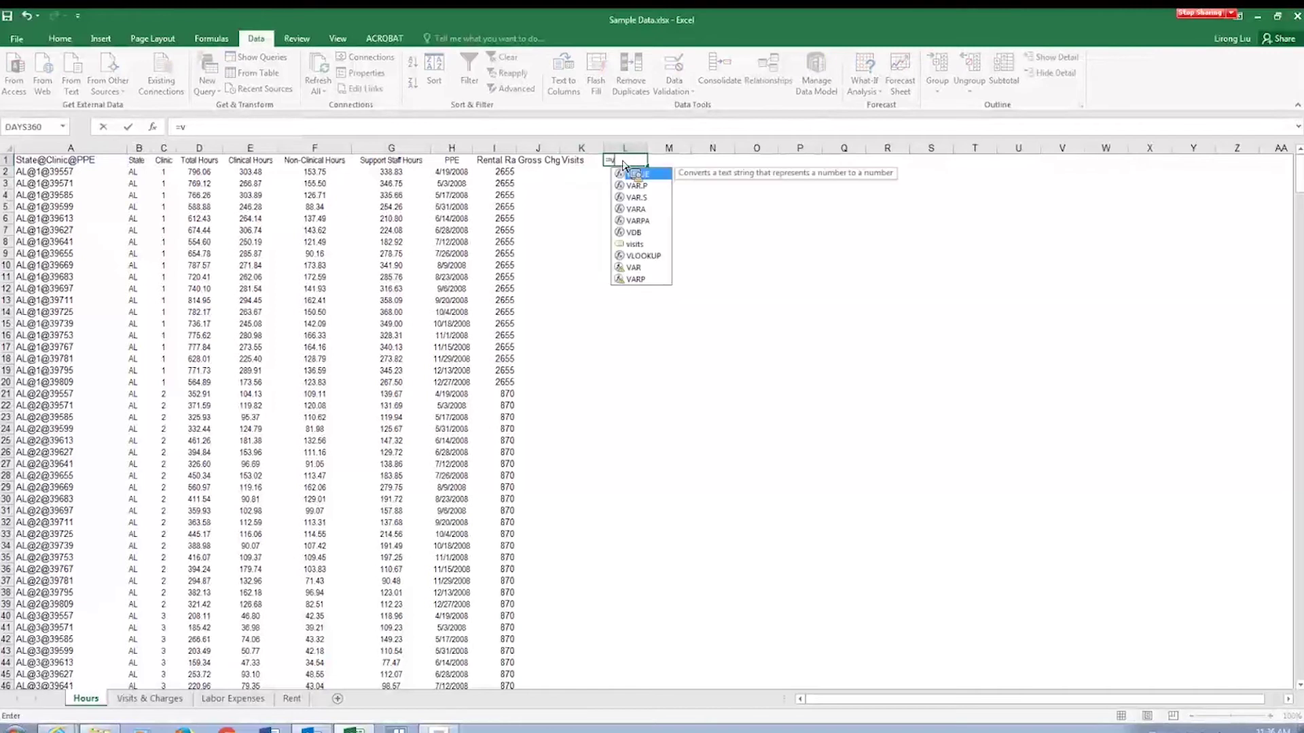
pyautogui.write('l')
pyautogui.press('Tab')
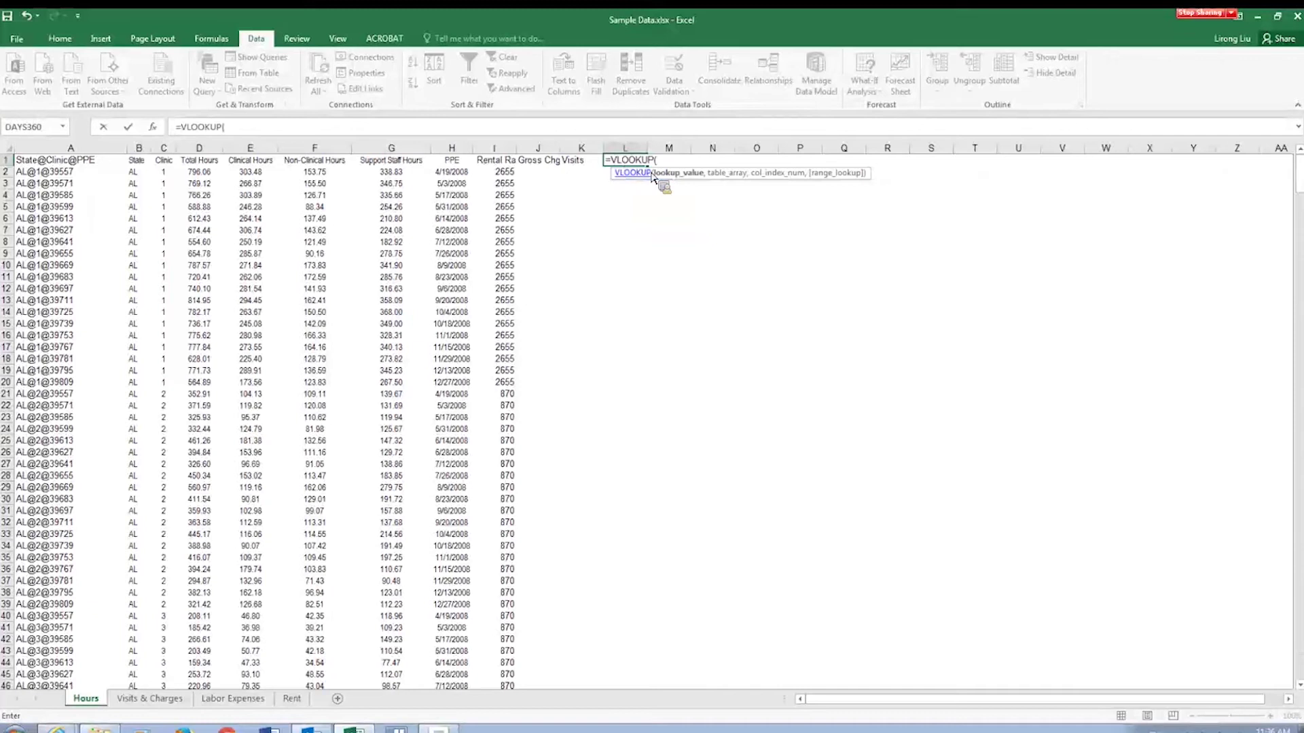
pyautogui.click(45, 157)
pyautogui.write(', ')
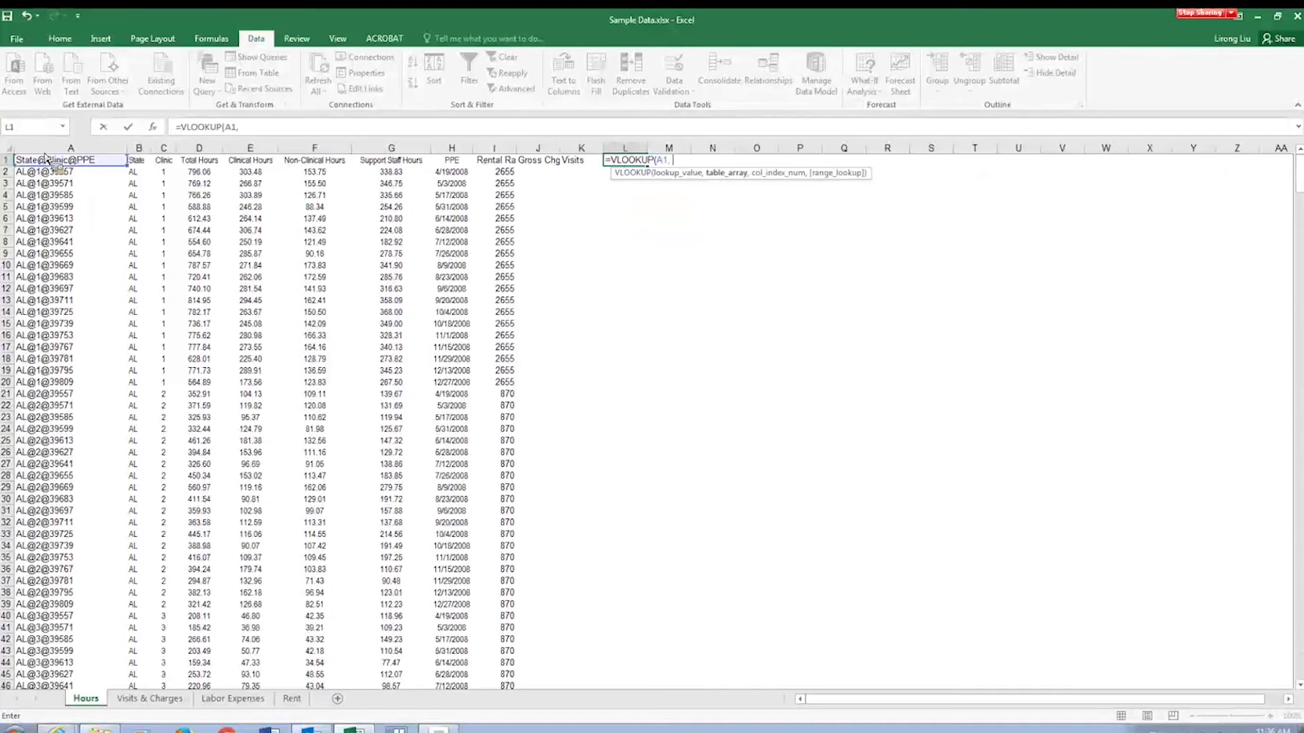
pyautogui.write('visi')
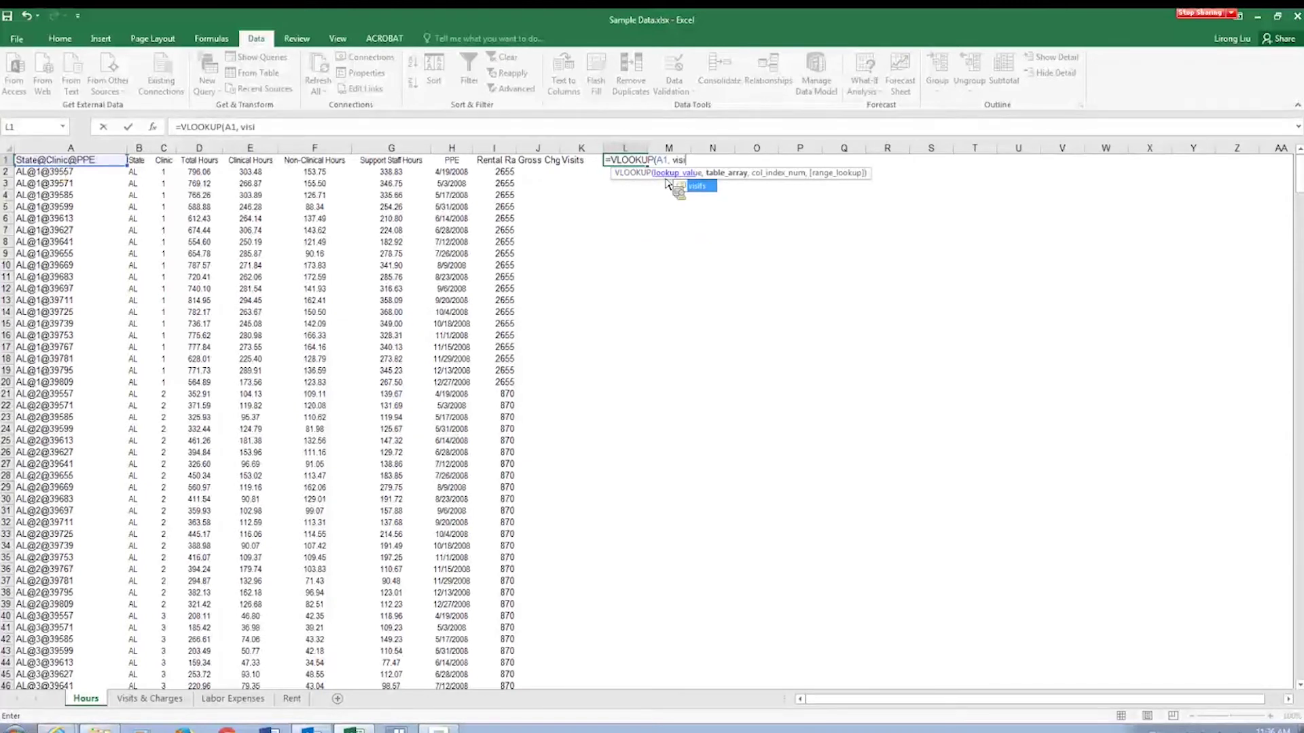
pyautogui.doubleClick(703, 187)
pyautogui.write(',')
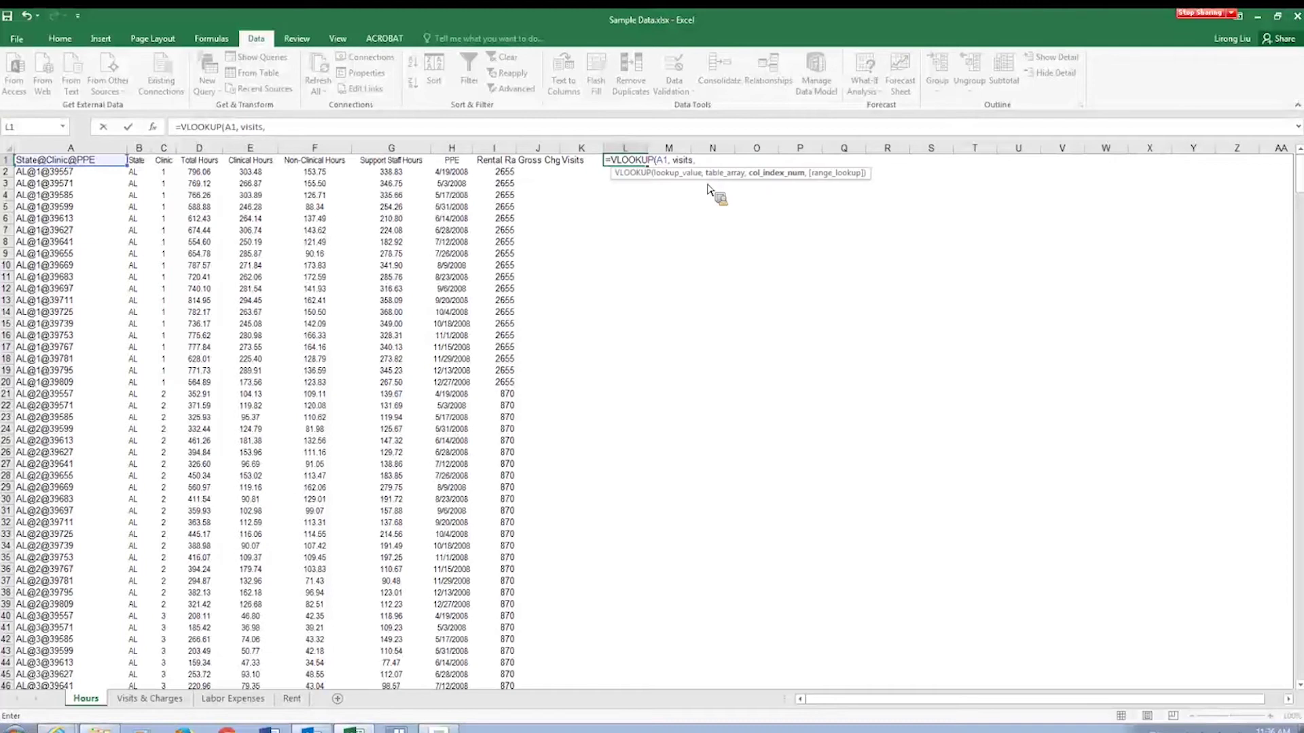
pyautogui.write(' 6, false')
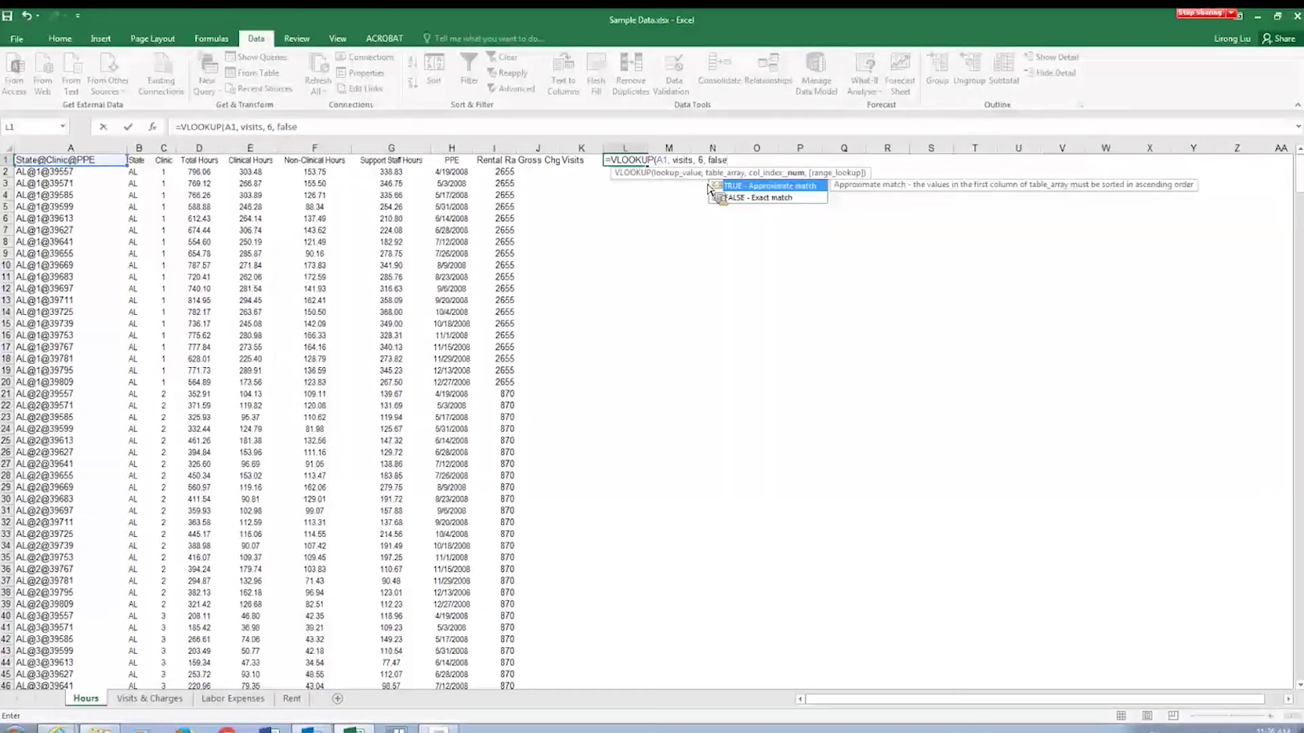
pyautogui.press('Return')
# Step: Enter the formula =VLOOKUP(A1, expenses, 5, FALSE) in cell M1 of the Hours sheet
pyautogui.press('Up')
pyautogui.press('Right')
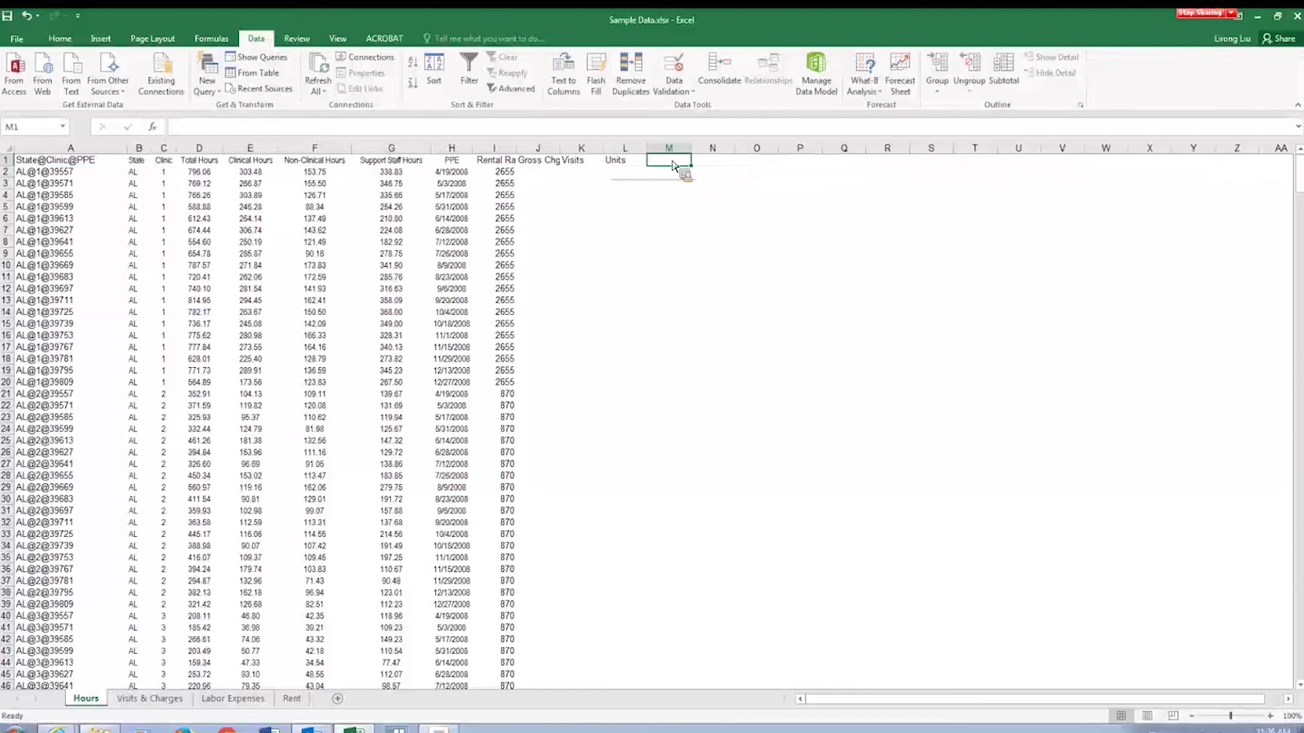
pyautogui.write('=VLOOKUP(')
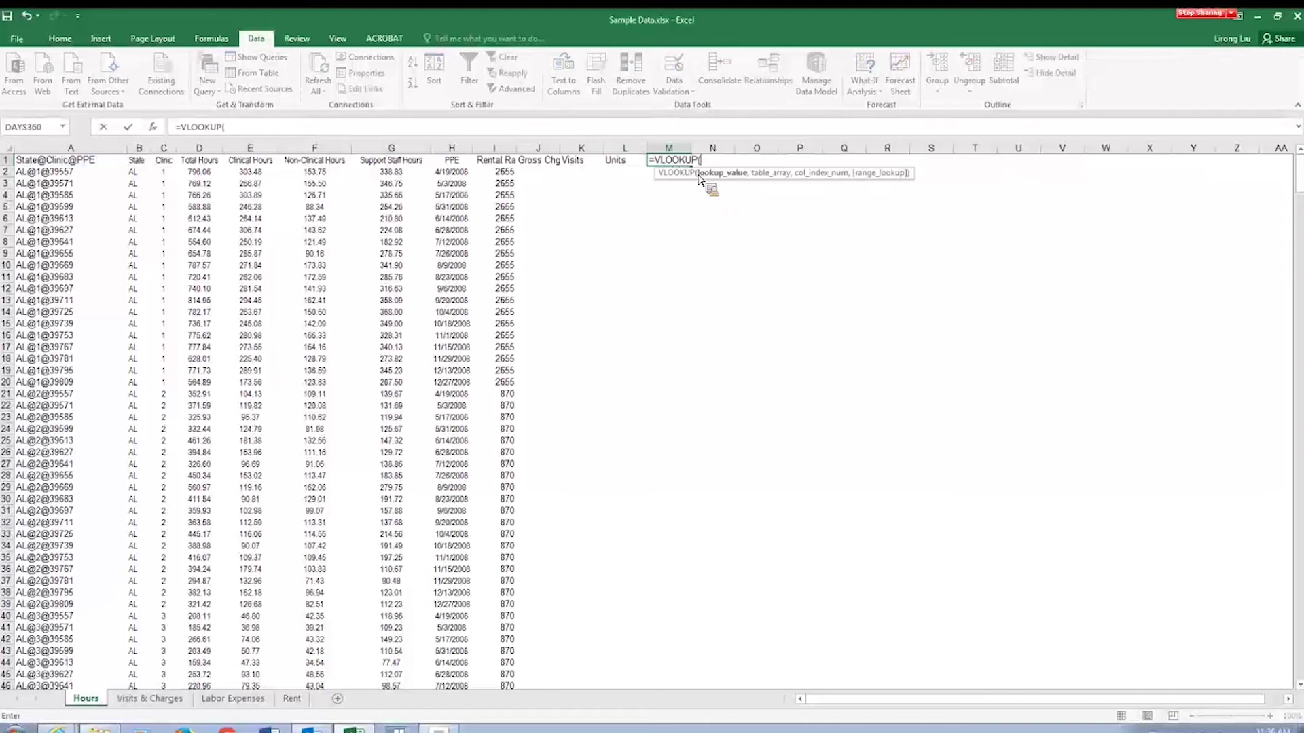
pyautogui.press('Home')
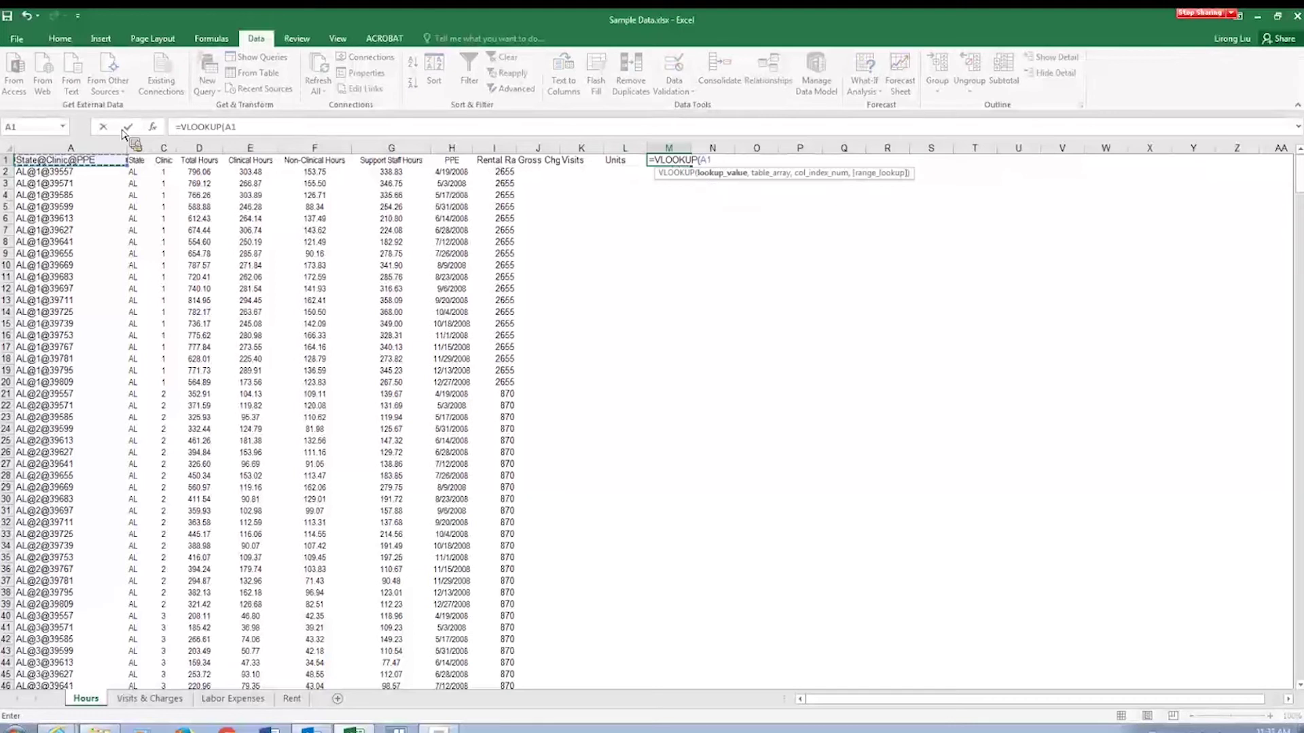
pyautogui.write(',')
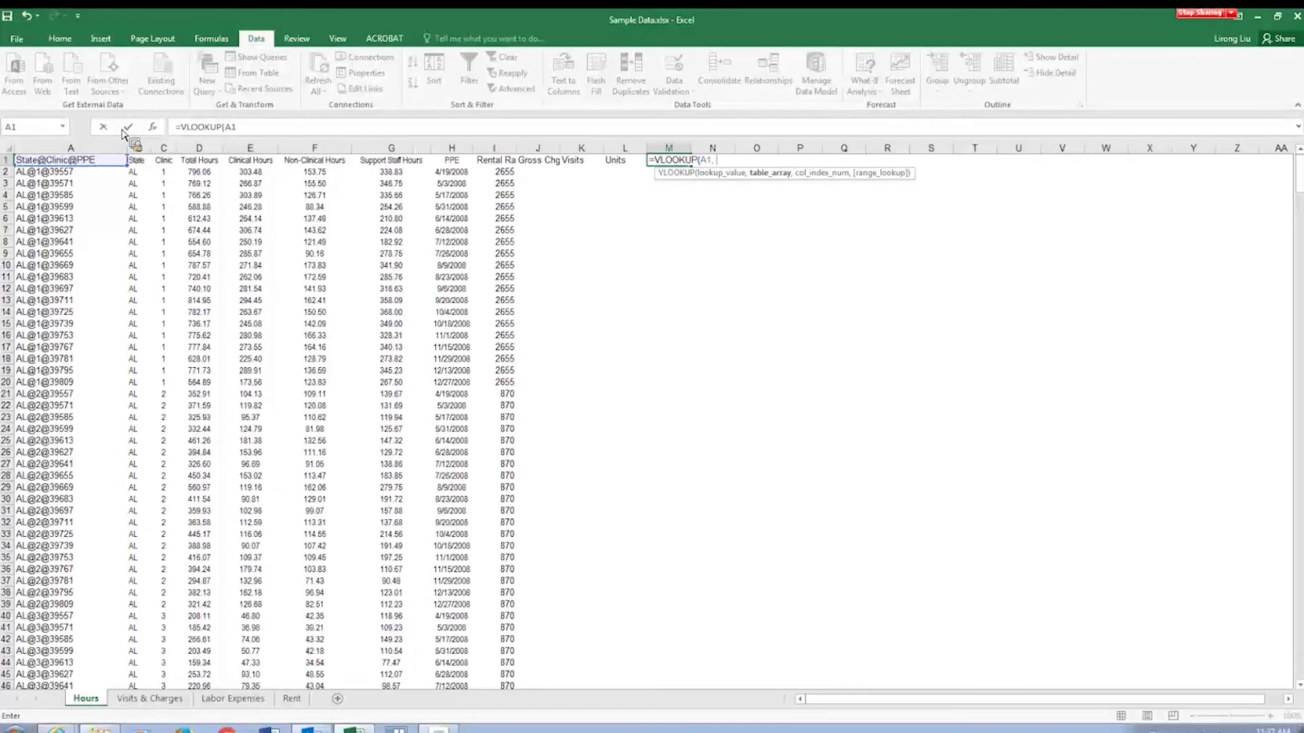
pyautogui.write(' exp')
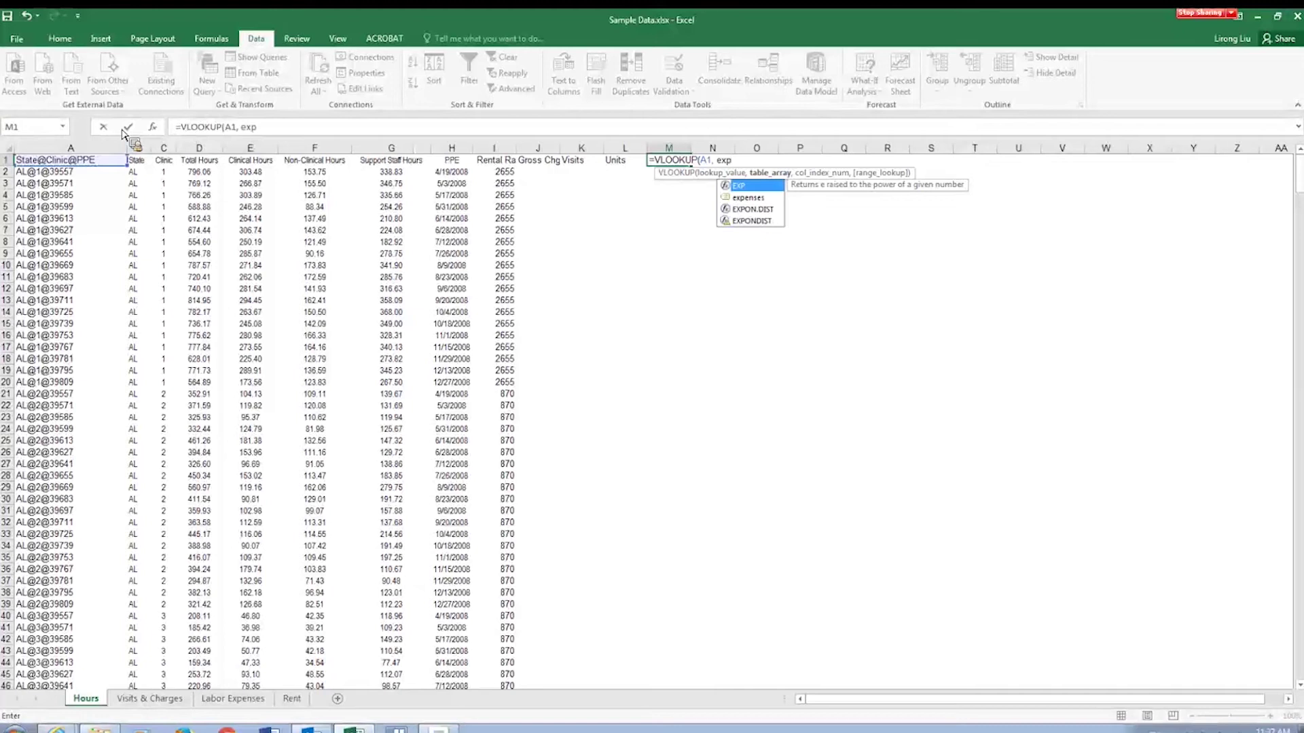
pyautogui.press('Down')
pyautogui.press('Tab')
pyautogui.write(',')
pyautogui.write(' 5')
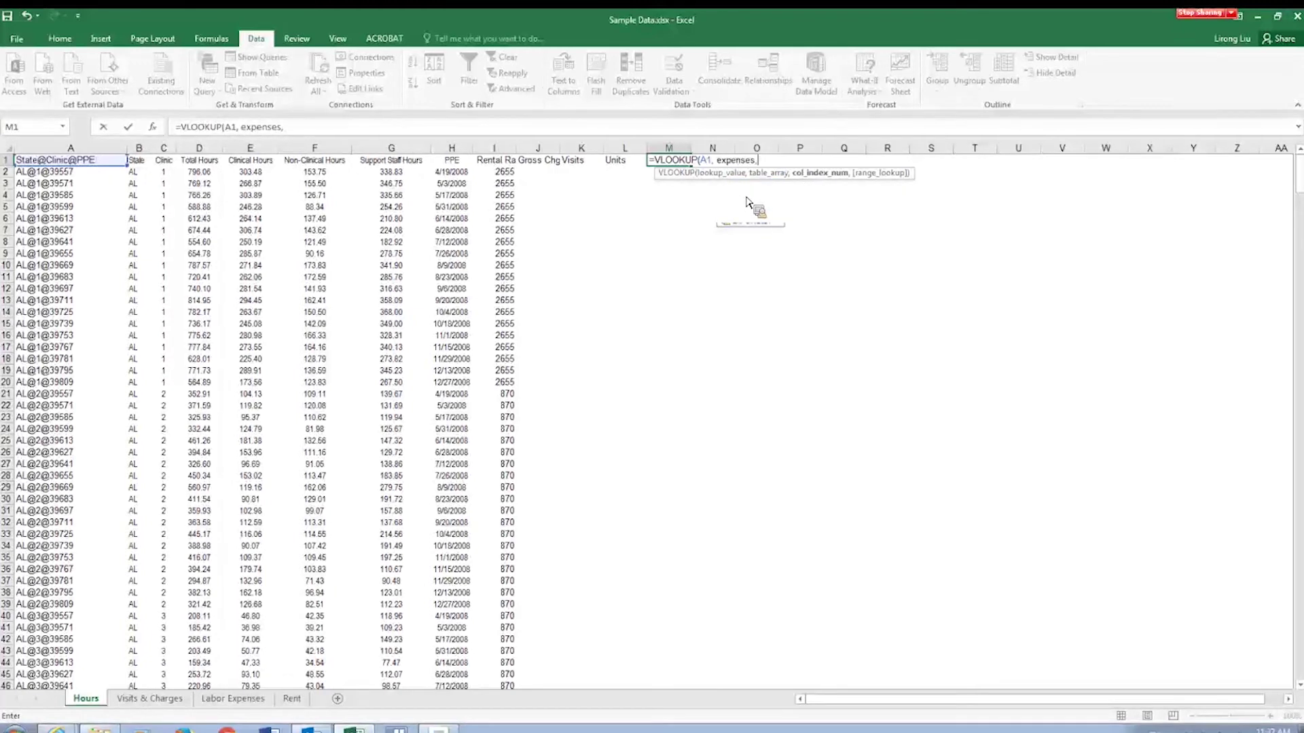
pyautogui.write(',')
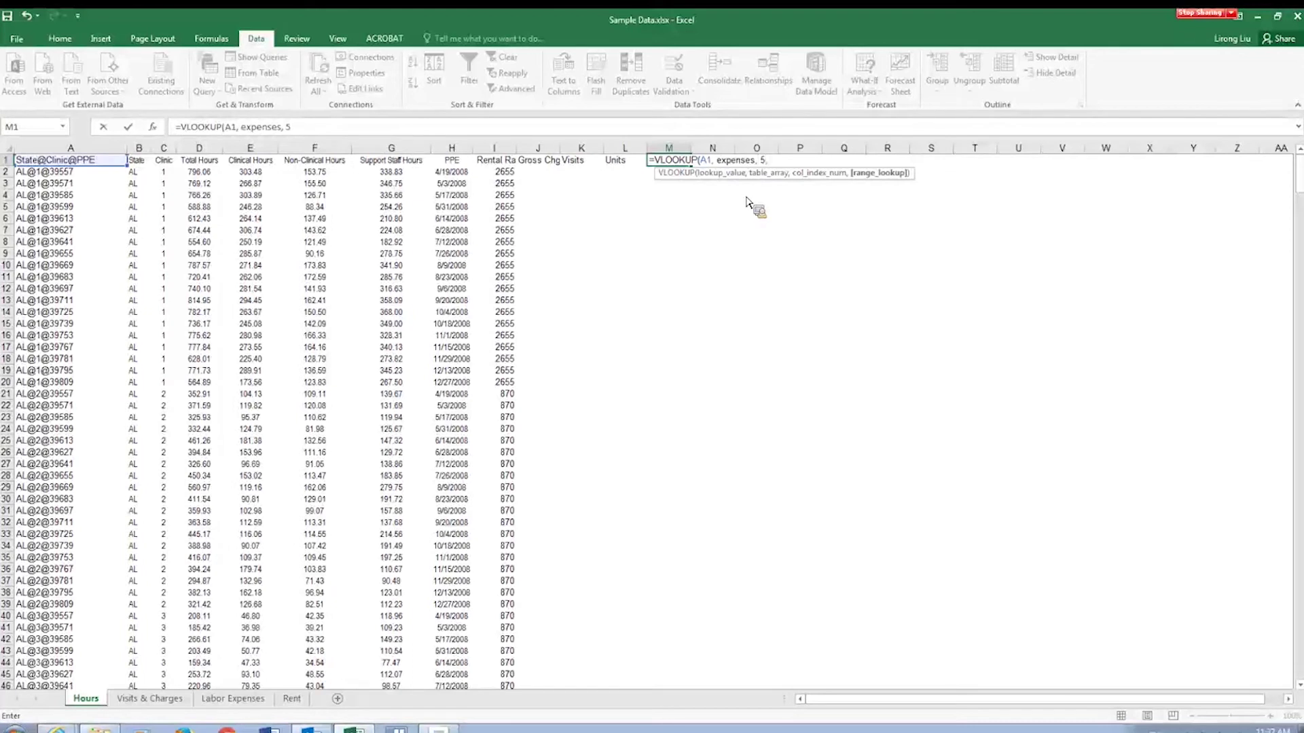
pyautogui.press('Return')
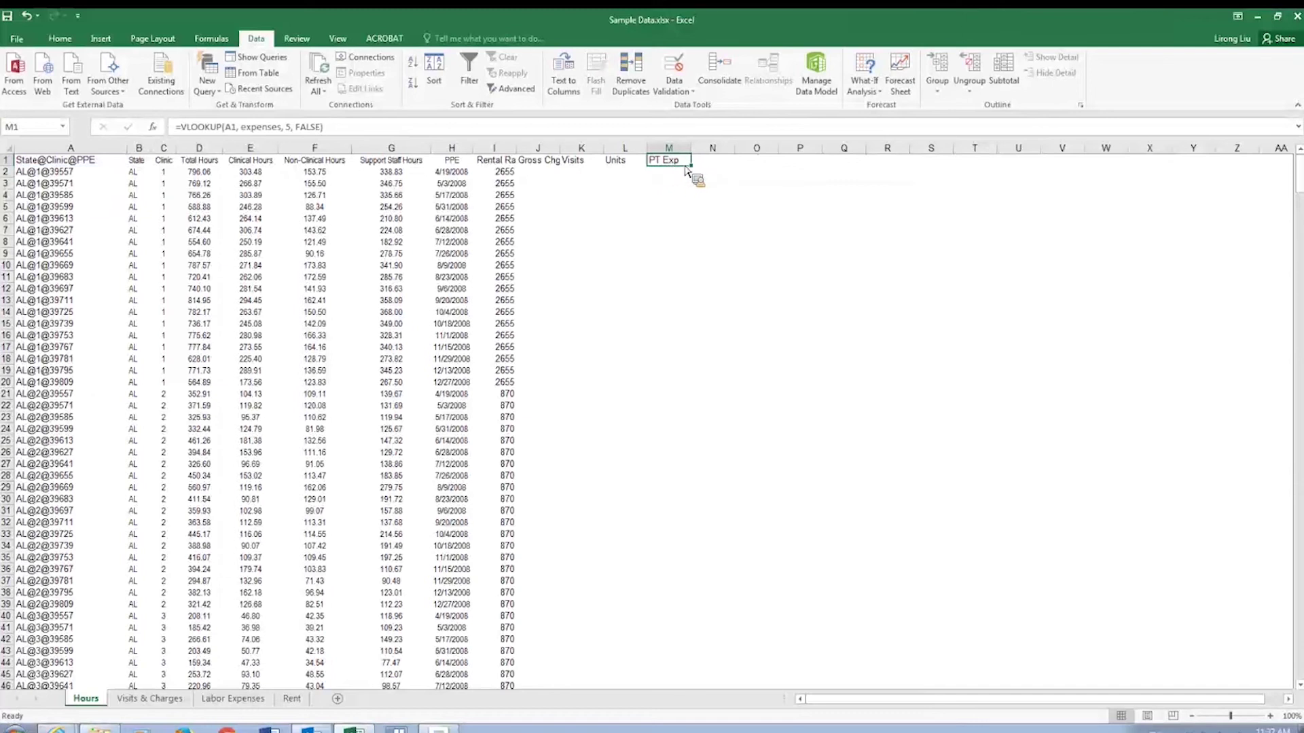
# Step: Fill the expenses lookup formula from M1 across to P1 and select the copy in N1
pyautogui.moveTo(689, 165); pyautogui.dragTo(808, 174)
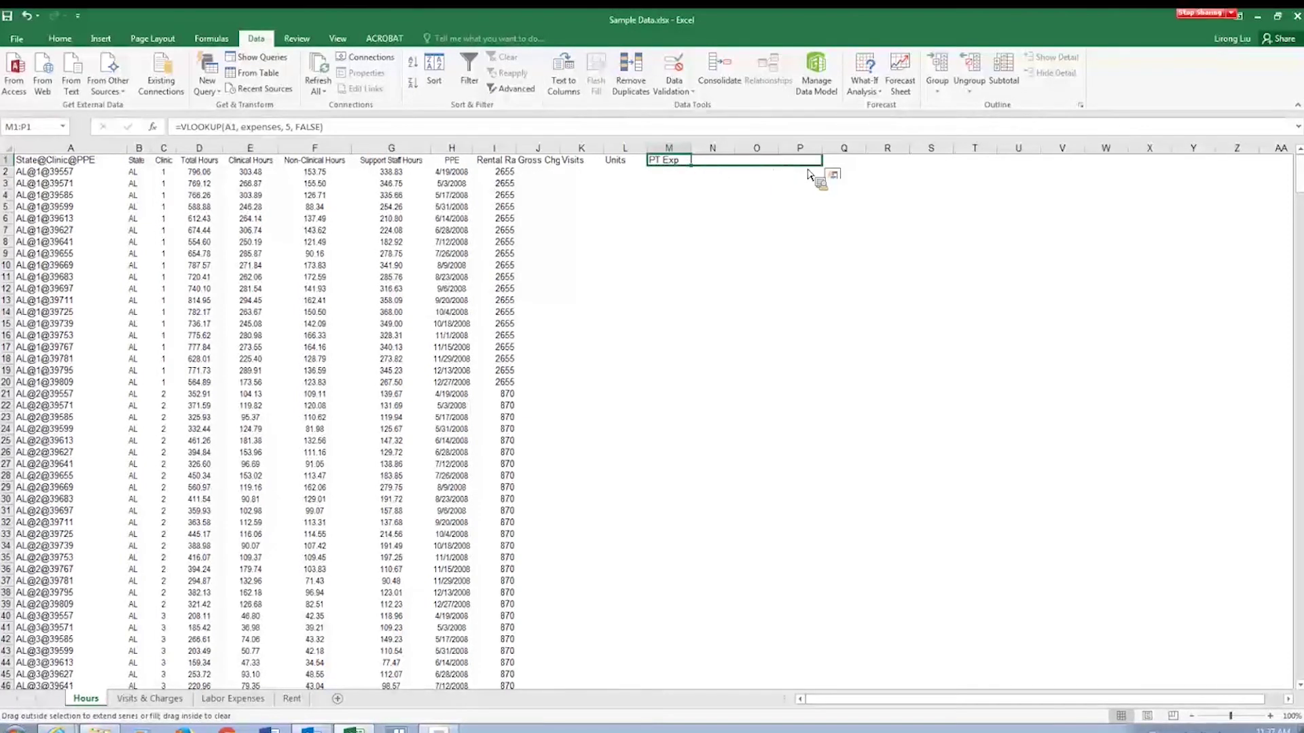
pyautogui.click(712, 160)
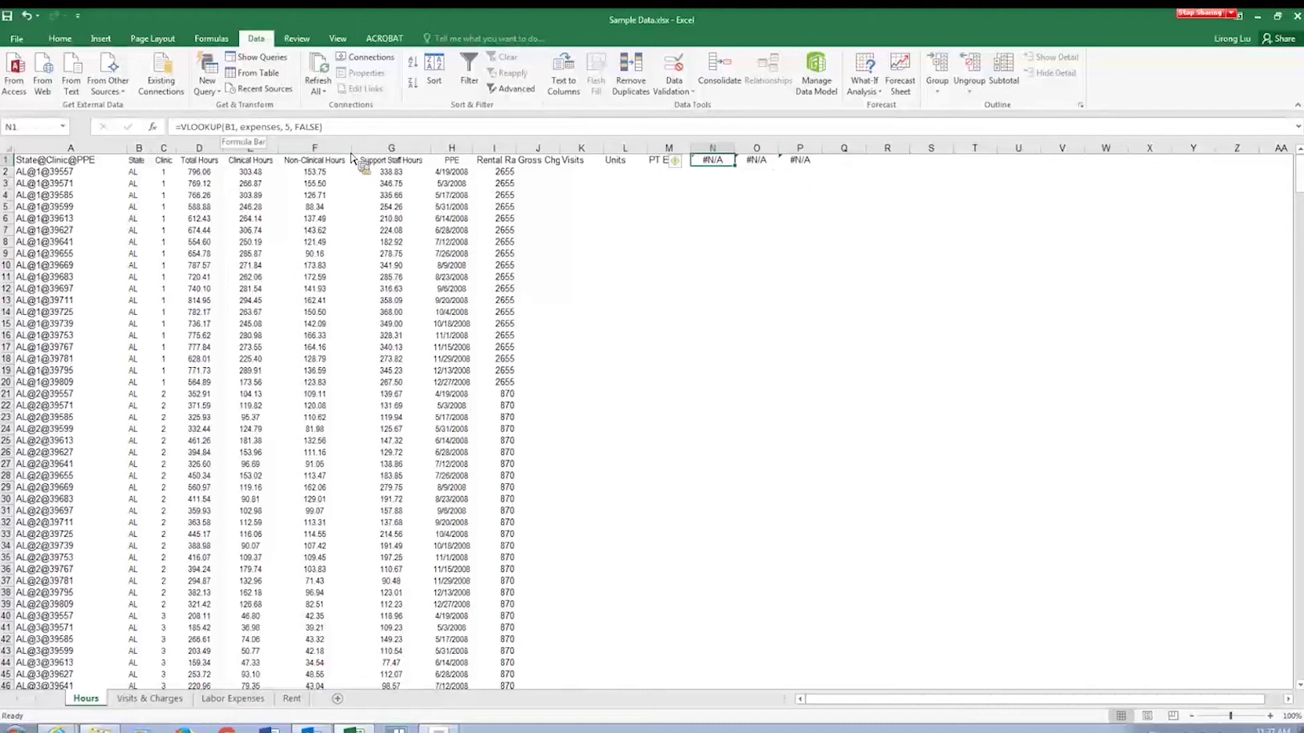
pyautogui.press('Down')
pyautogui.press('Down')
pyautogui.press('Down')
pyautogui.press('Down')
pyautogui.press('Down')
pyautogui.press('Down')
pyautogui.press('Down')
pyautogui.press('Down')
pyautogui.press('Down')
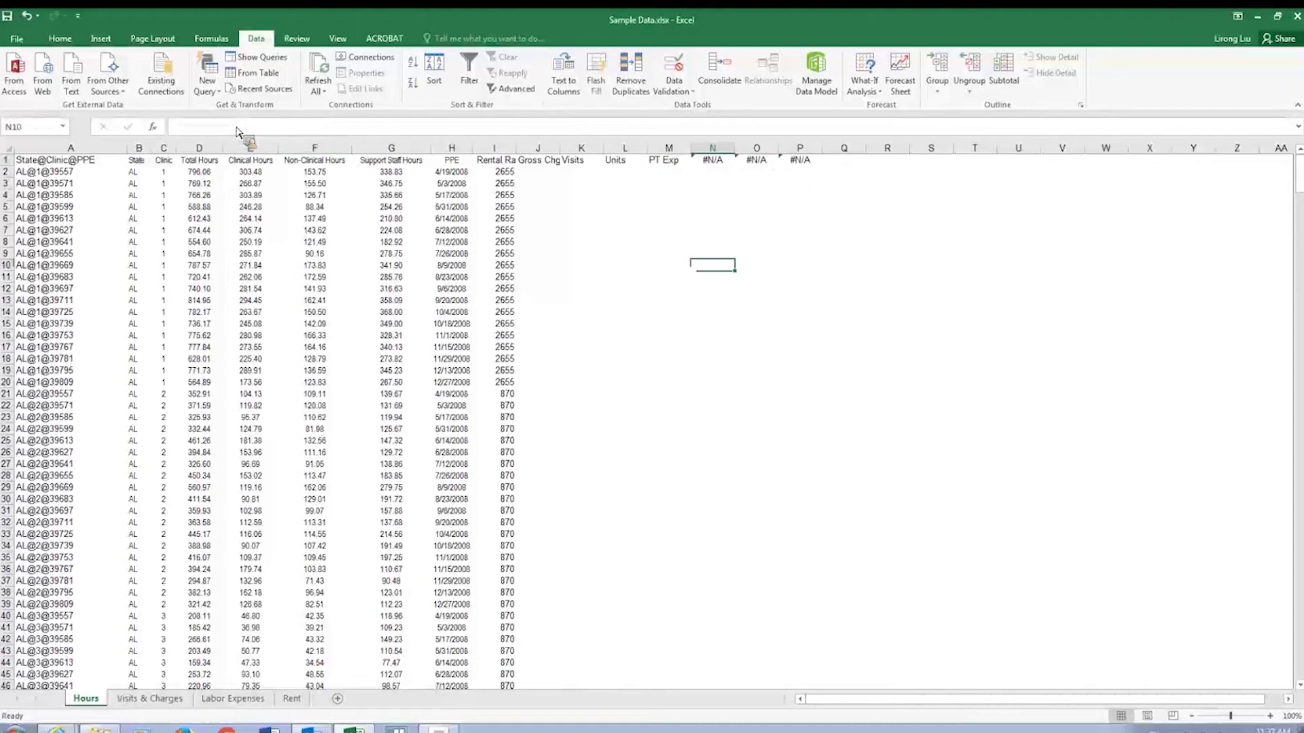
# Step: Change the lookup value back to A1 in the copied expenses formulas in N1 through P1 of the Hours sheet
pyautogui.click(655, 162)
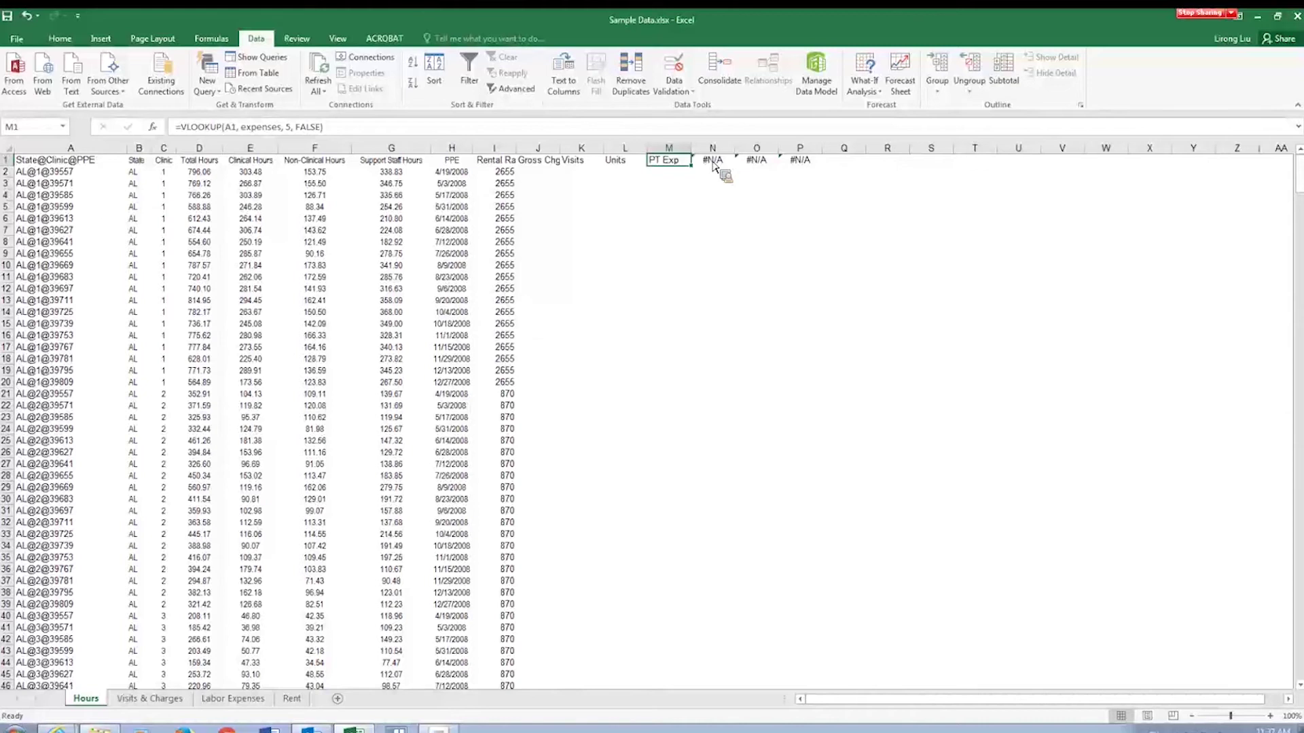
pyautogui.moveTo(693, 168); pyautogui.dragTo(722, 167)
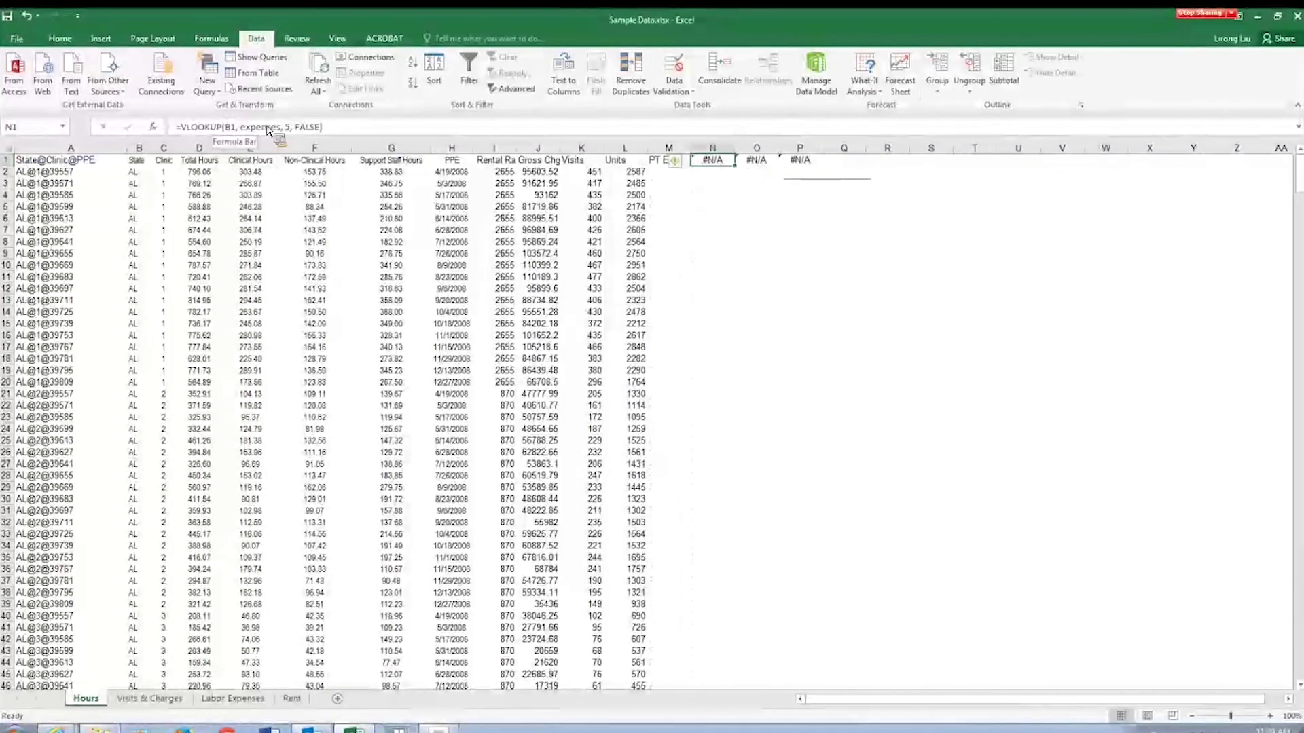
pyautogui.doubleClick(233, 128)
pyautogui.write('A')
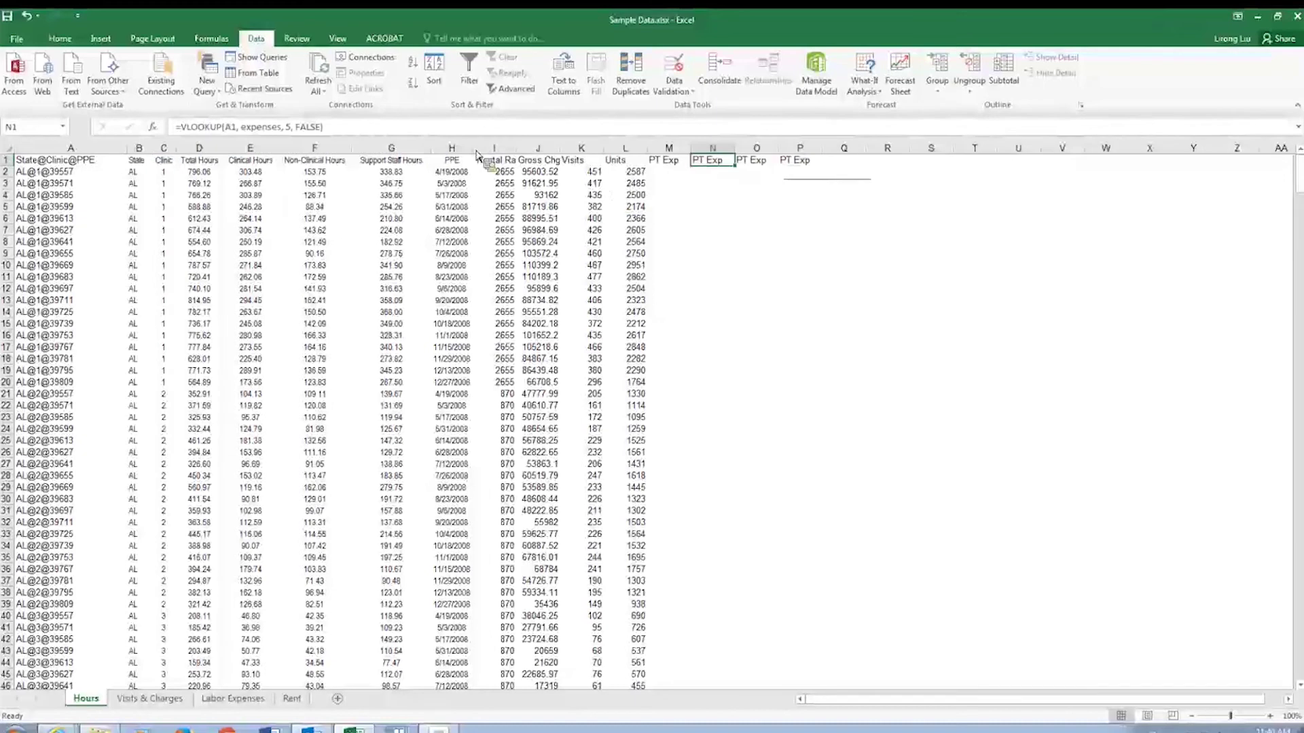
# Step: Change the column index in N1 so the formula reads =VLOOKUP(A1, expenses, 6, FALSE)
pyautogui.click(297, 129)
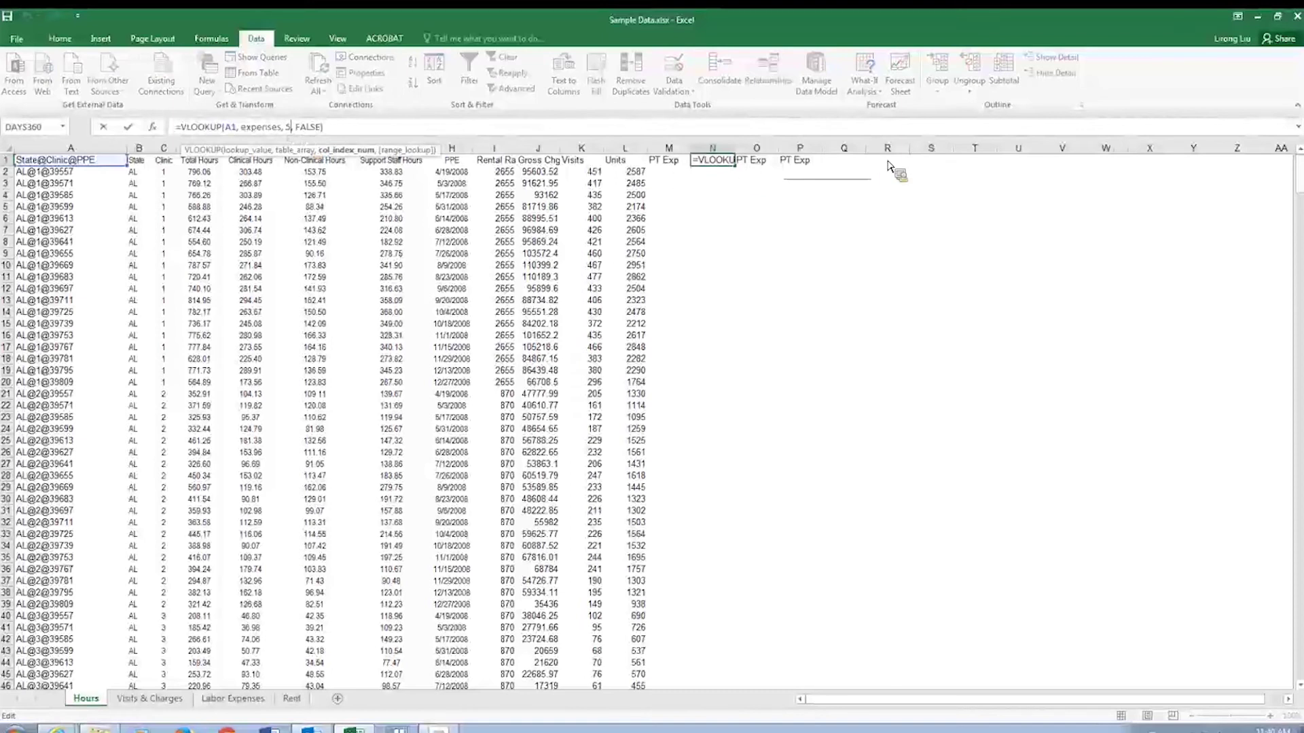
pyautogui.press('BackSpace')
pyautogui.write('6')
pyautogui.press('Return')
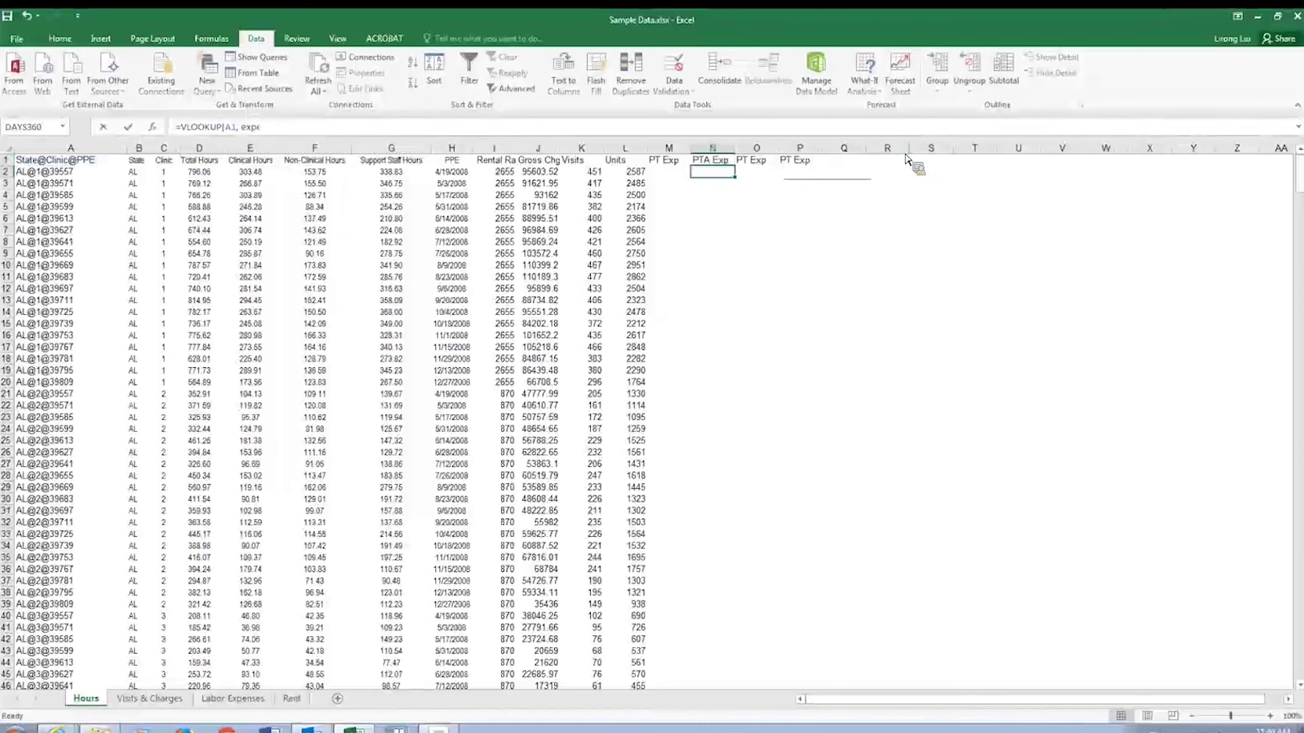
# Step: Change the column index in O1 so the formula reads =VLOOKUP(A1, expenses, 7, FALSE)
pyautogui.press('Up')
pyautogui.press('Right')
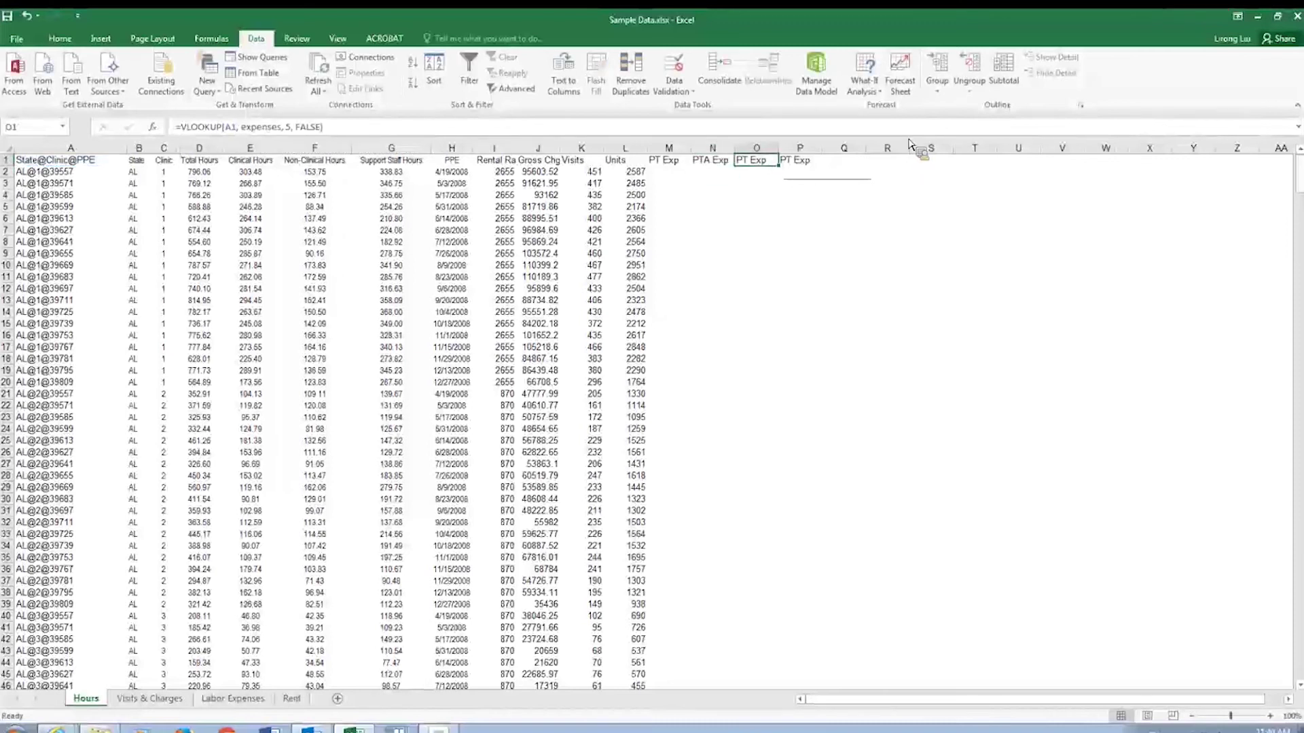
pyautogui.click(293, 131)
pyautogui.press('BackSpace')
pyautogui.write('7')
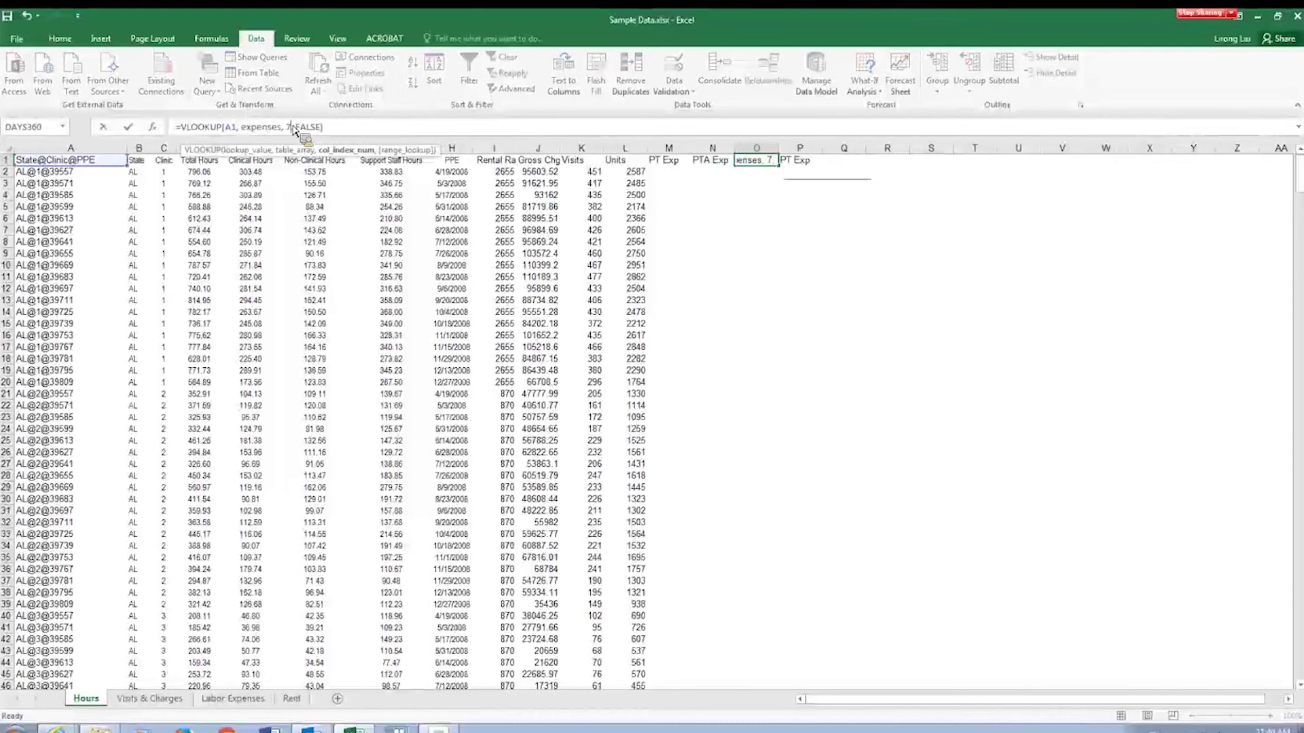
pyautogui.press('Return')
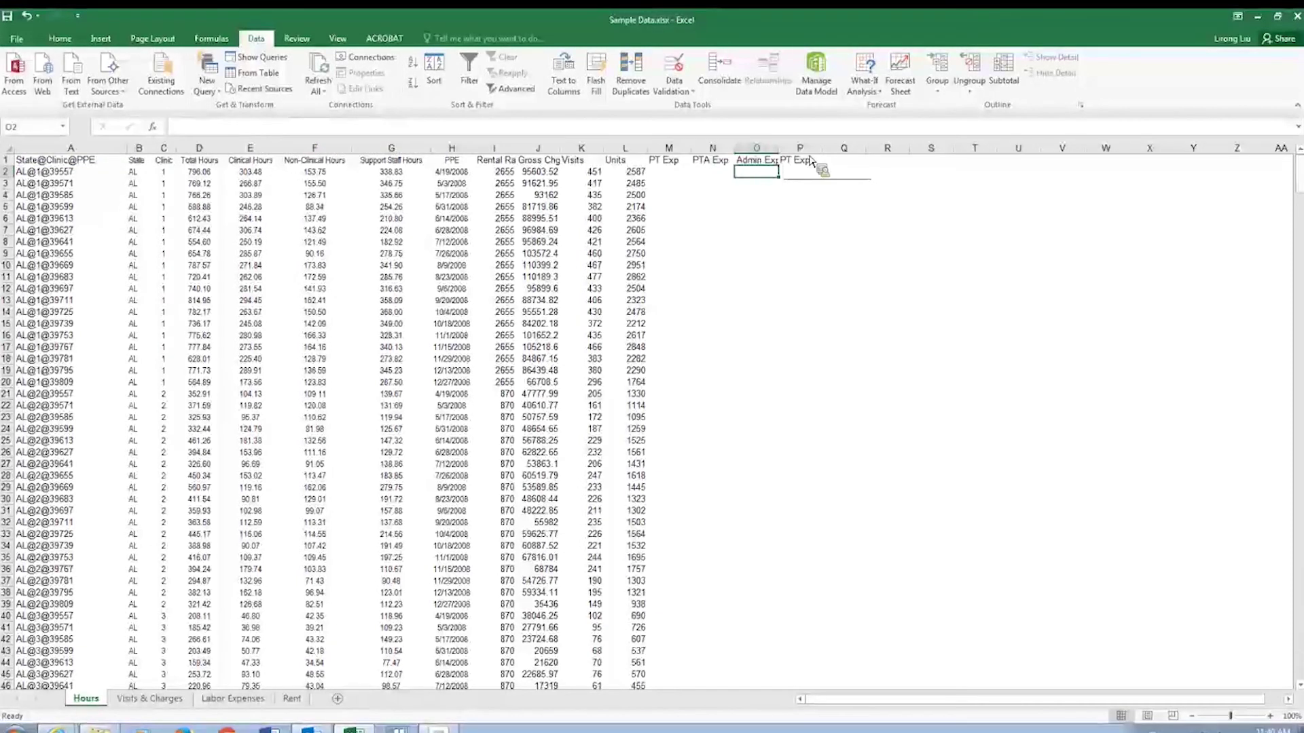
# Step: Change the column index in P1 so the formula reads =VLOOKUP(A1, expenses, 8, FALSE)
pyautogui.click(810, 160)
pyautogui.click(301, 129)
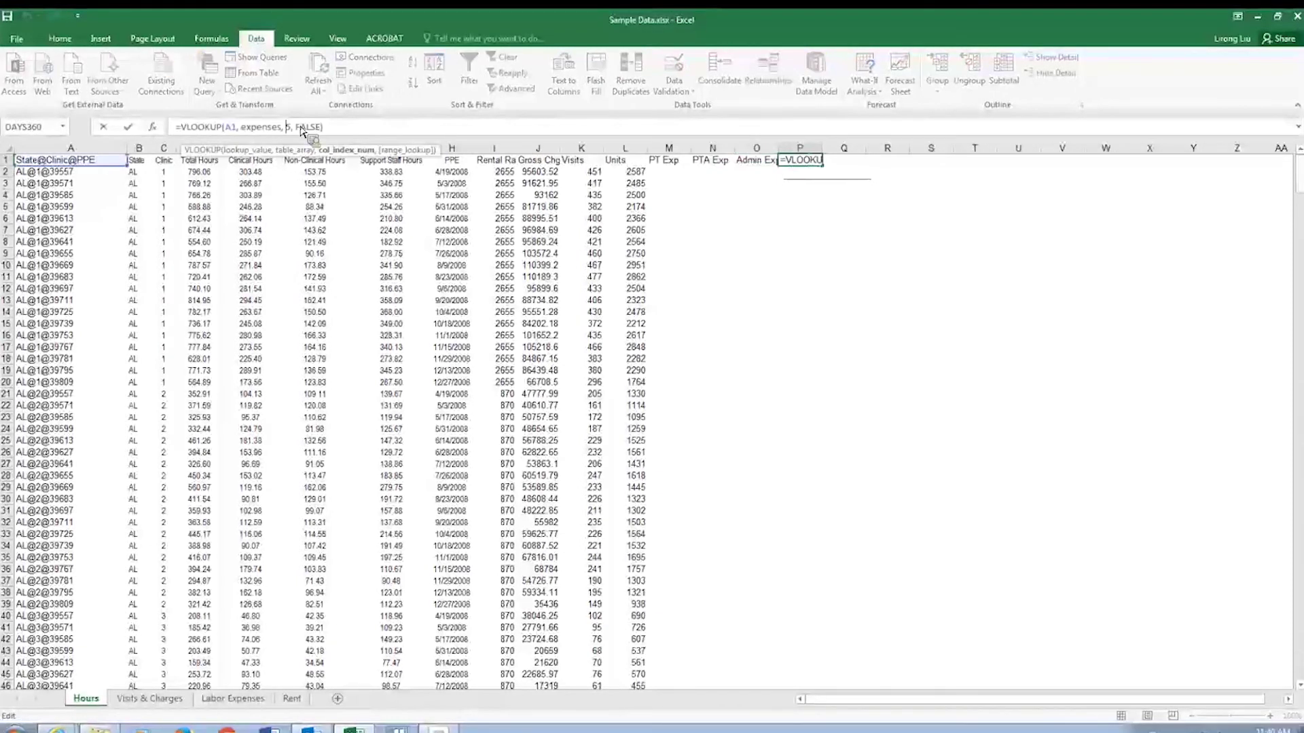
pyautogui.press('Delete')
pyautogui.write('8')
pyautogui.press('Return')
pyautogui.hotkey('ctrl', 'z')
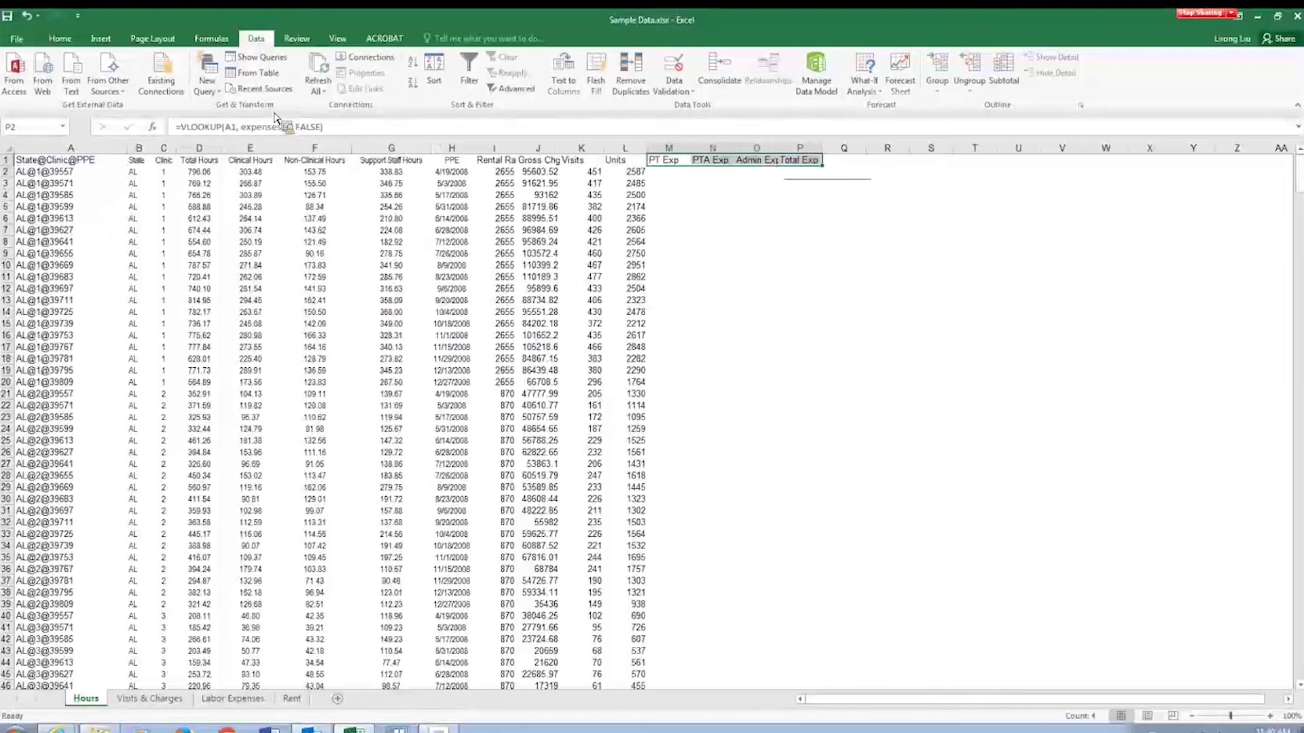
# Step: Fill the four expenses lookup formulas in M1:P1 down through the last data row and return to the start of the sheet
pyautogui.moveTo(802, 167); pyautogui.dragTo(837, 731)
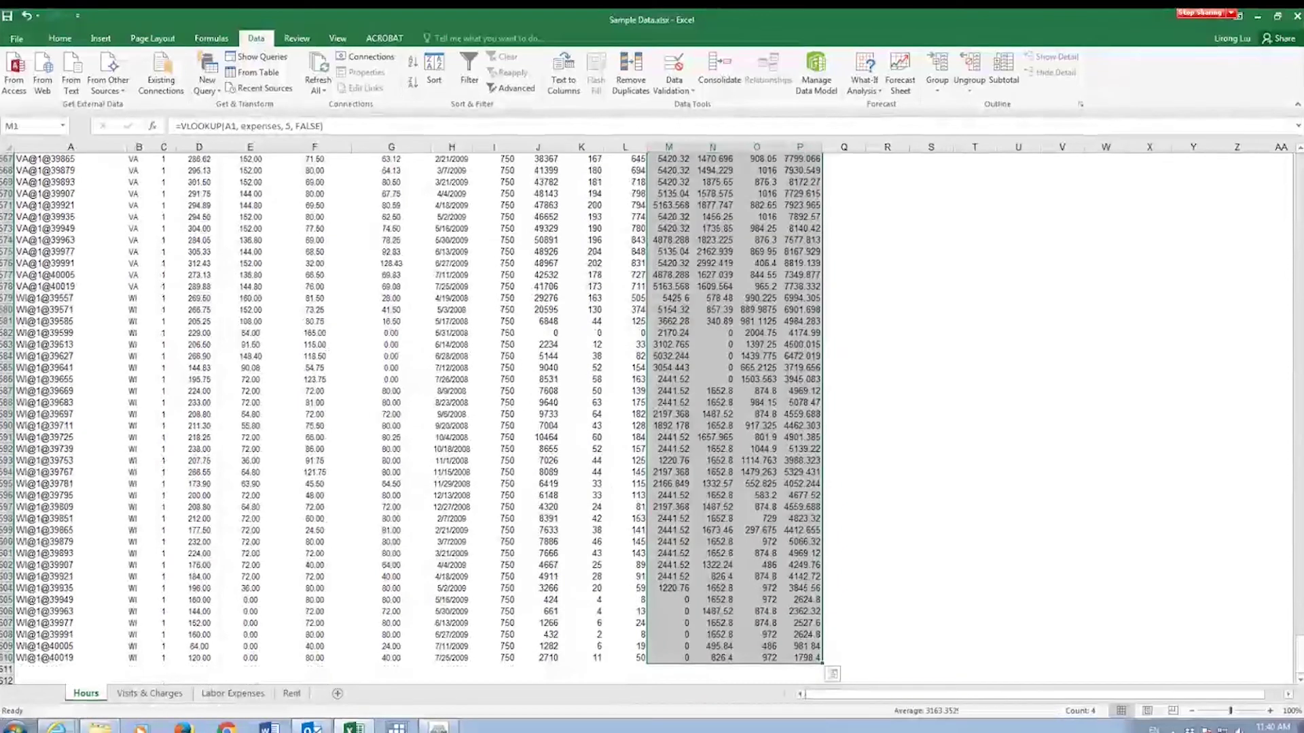
pyautogui.hotkey('ctrl', 'Home')
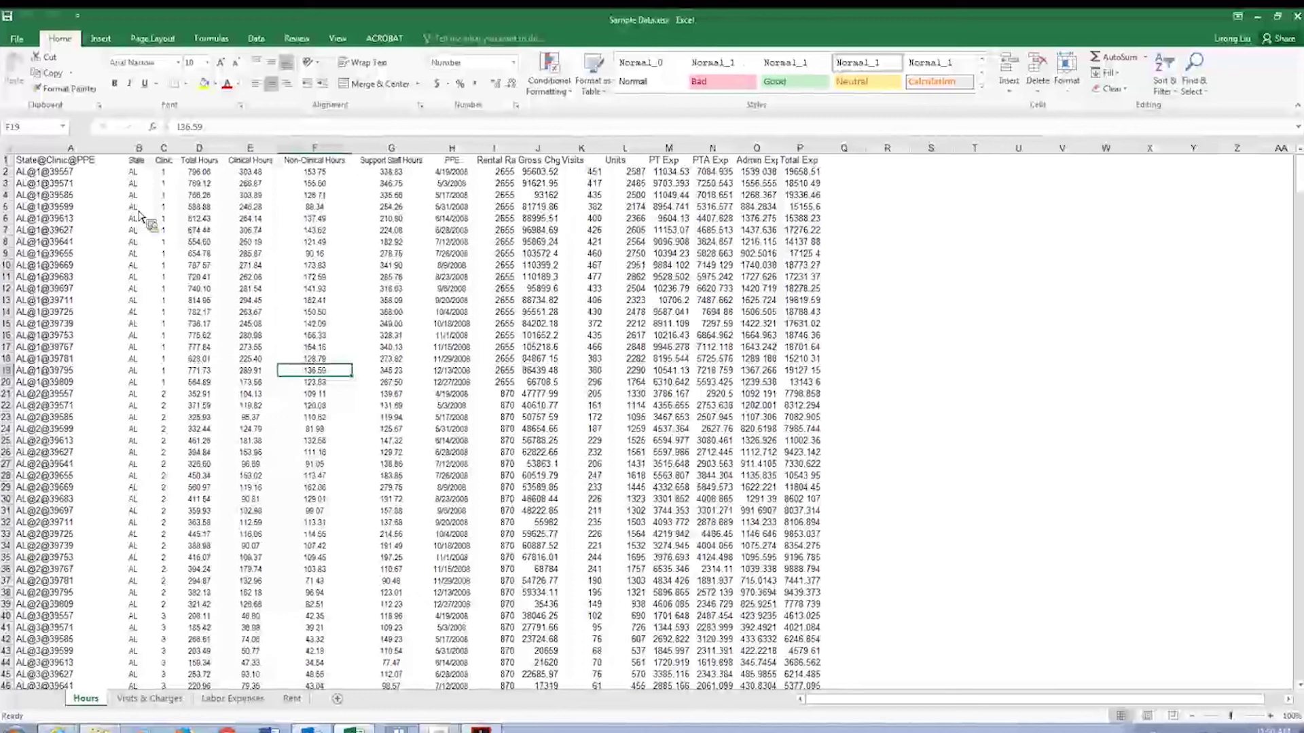
pyautogui.click(451, 441)
pyautogui.click(494, 406)
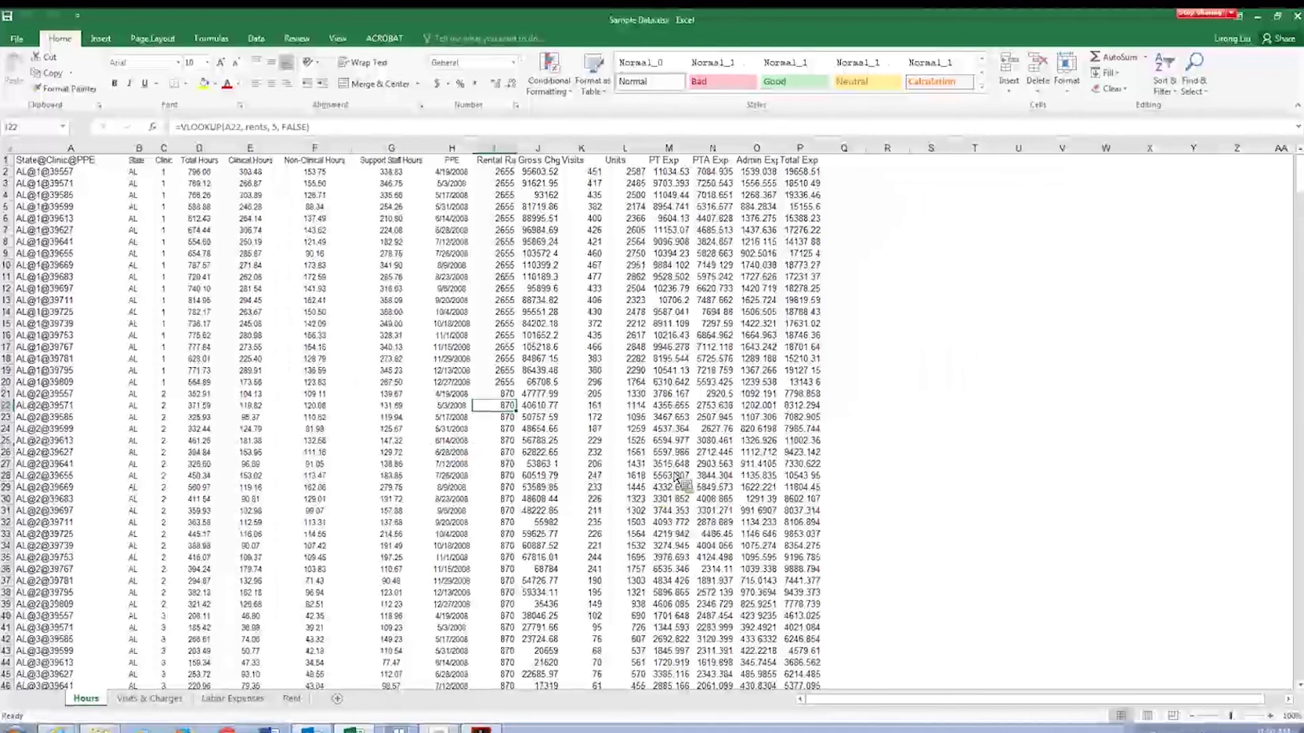
# Step: Create a PivotTable on a new worksheet from columns A to P of the Hours sheet
pyautogui.hotkey('ctrl', 'a')
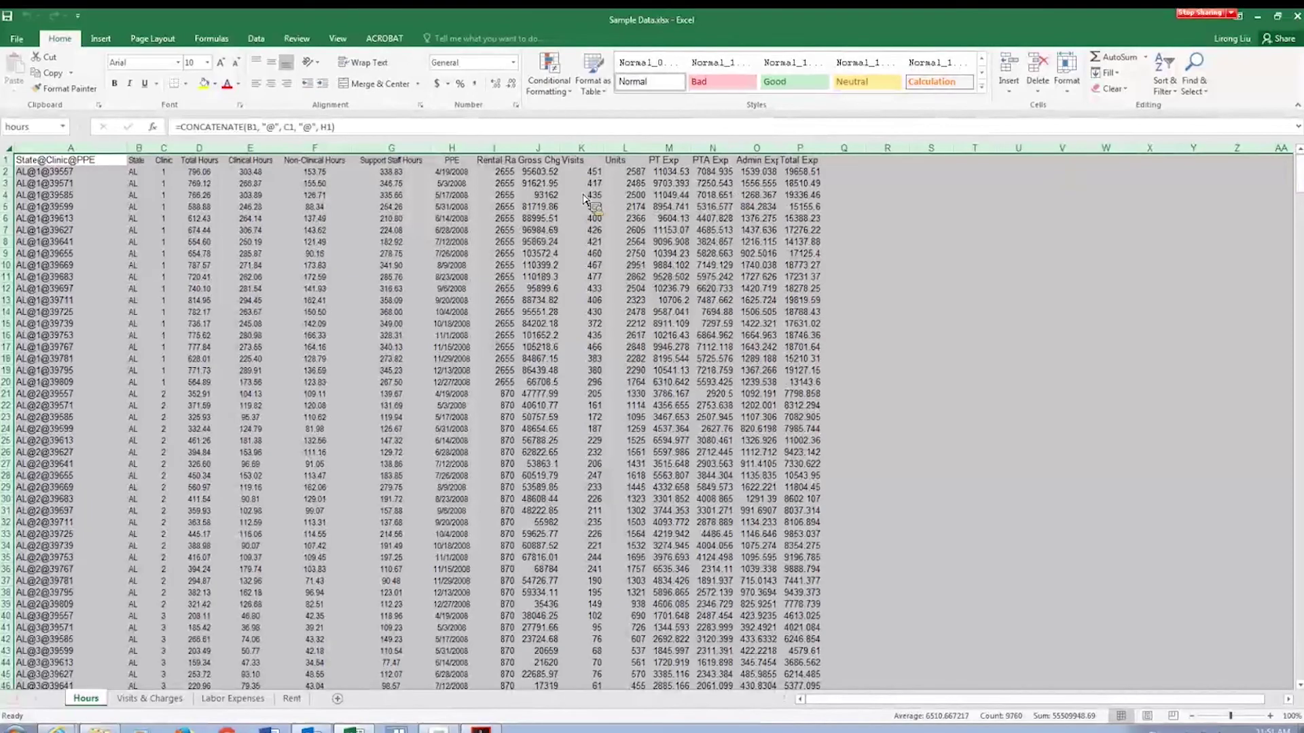
pyautogui.hotkey('alt', 'n')
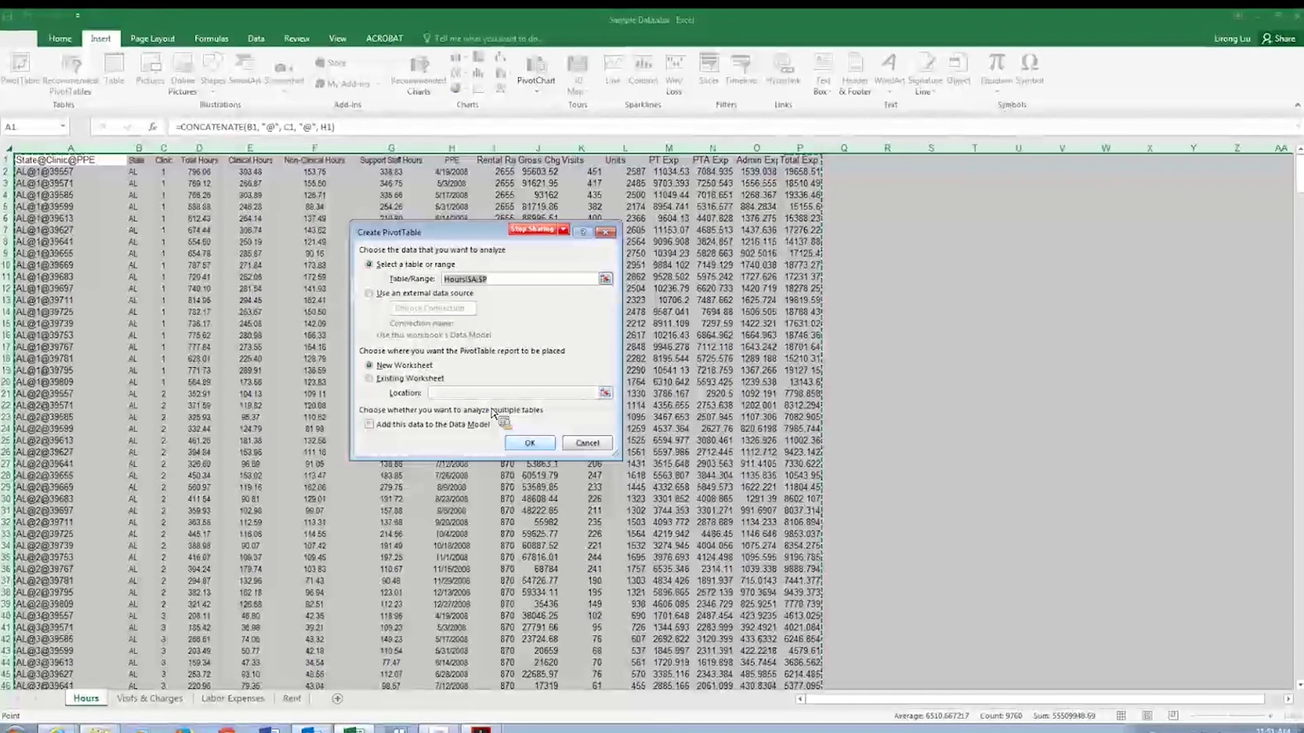
pyautogui.click(529, 444)
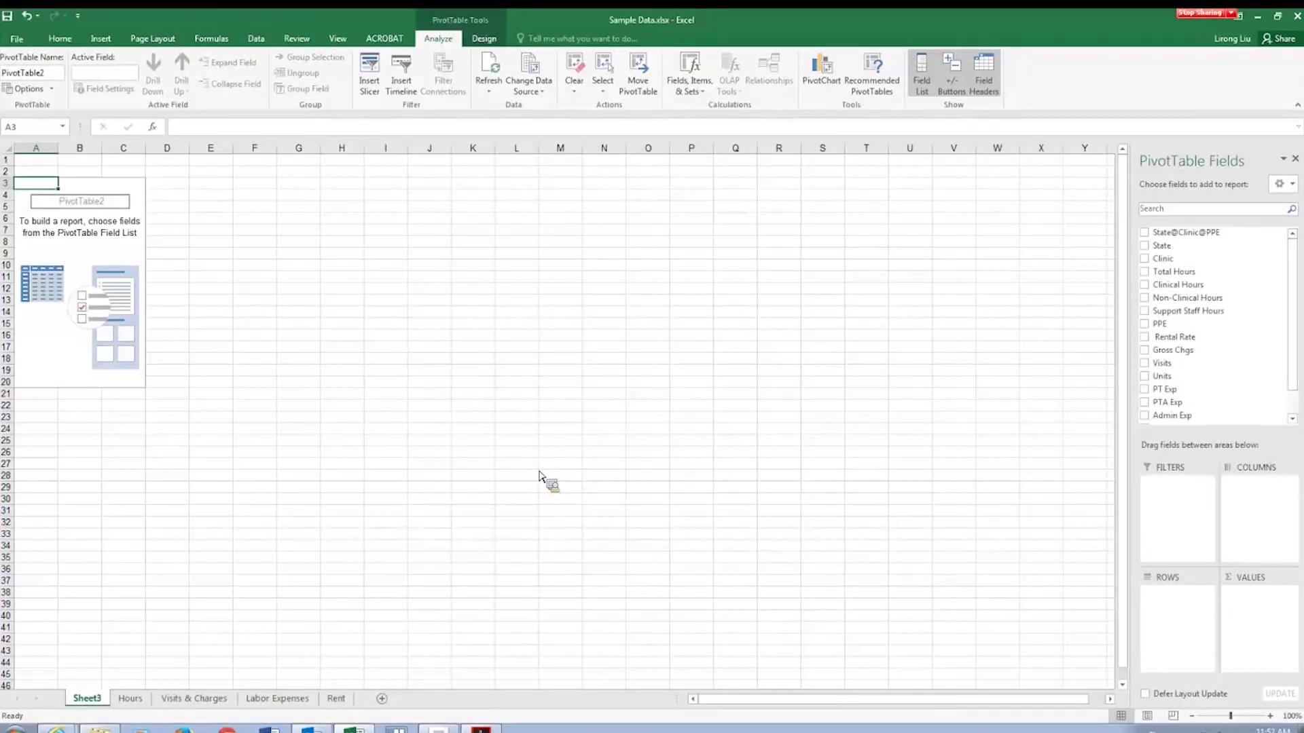
# Step: Add State to the rows and Clinical Hours to the values of the new PivotTable
pyautogui.click(68, 333)
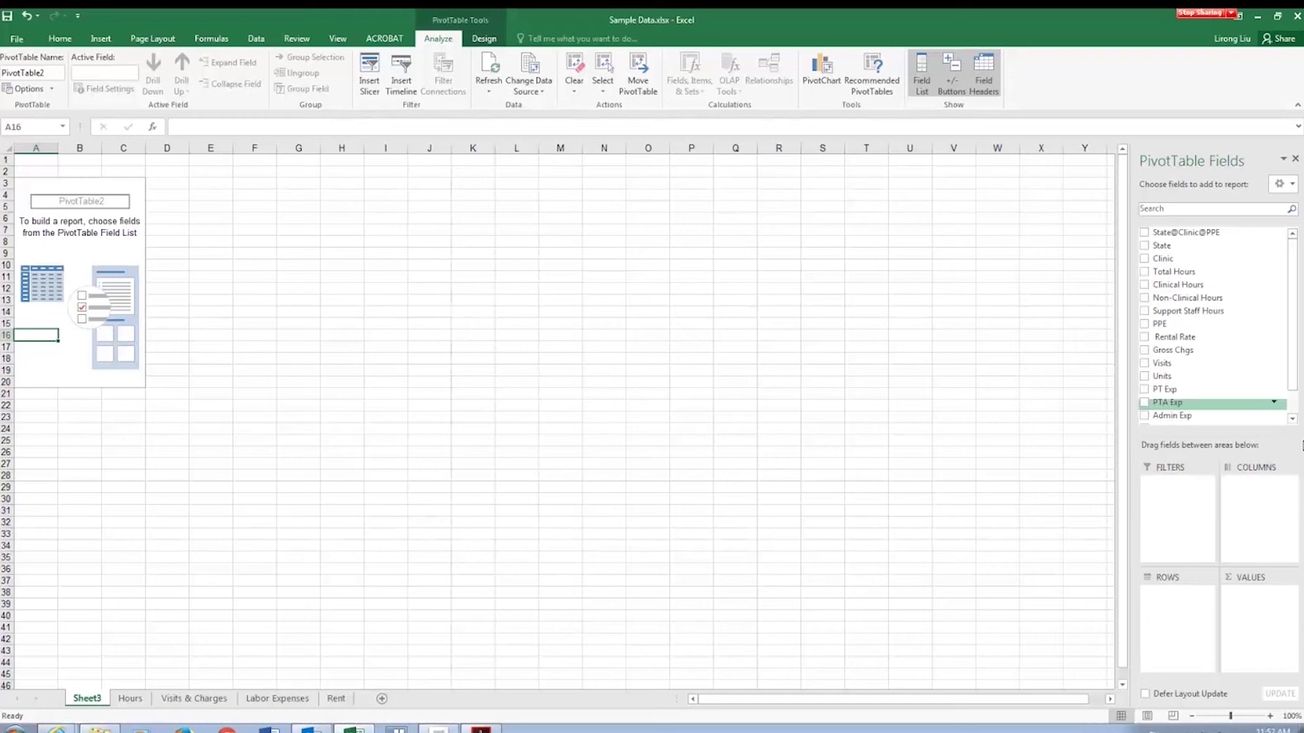
pyautogui.moveTo(1254, 415); pyautogui.dragTo(356, 349)
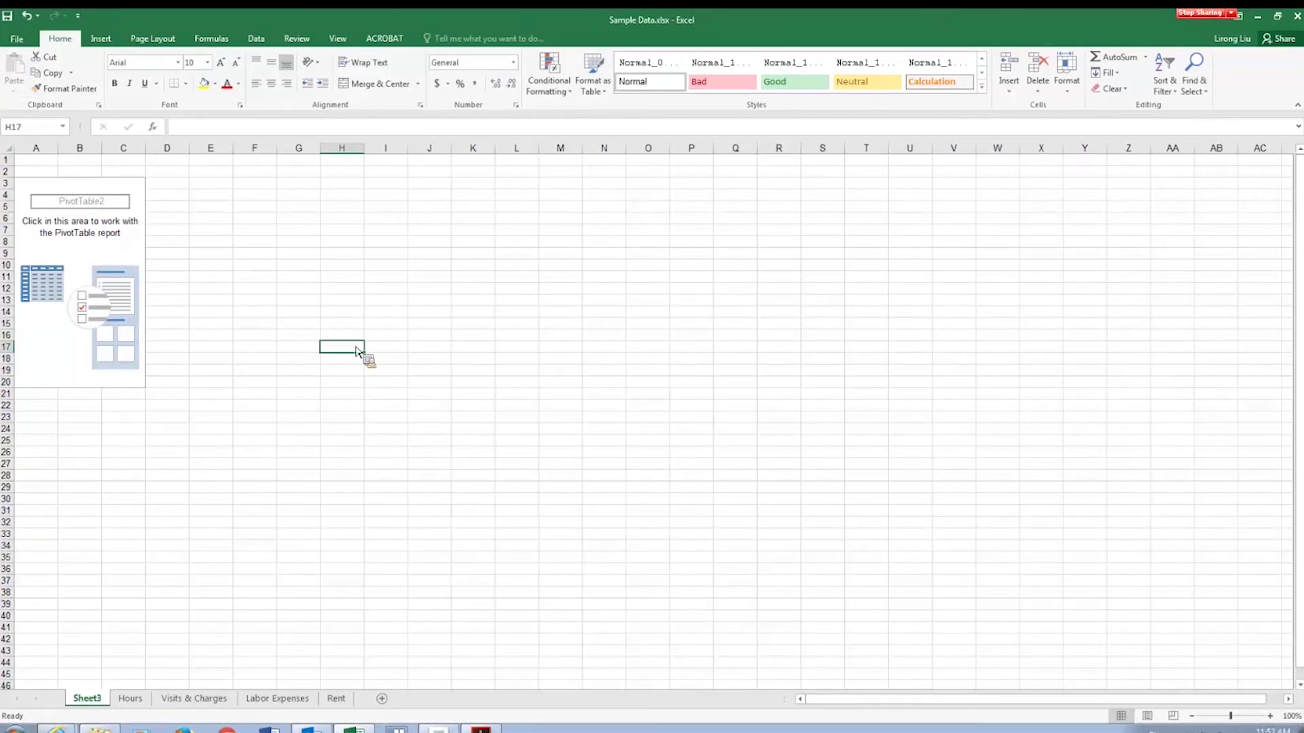
pyautogui.moveTo(356, 349); pyautogui.dragTo(148, 342)
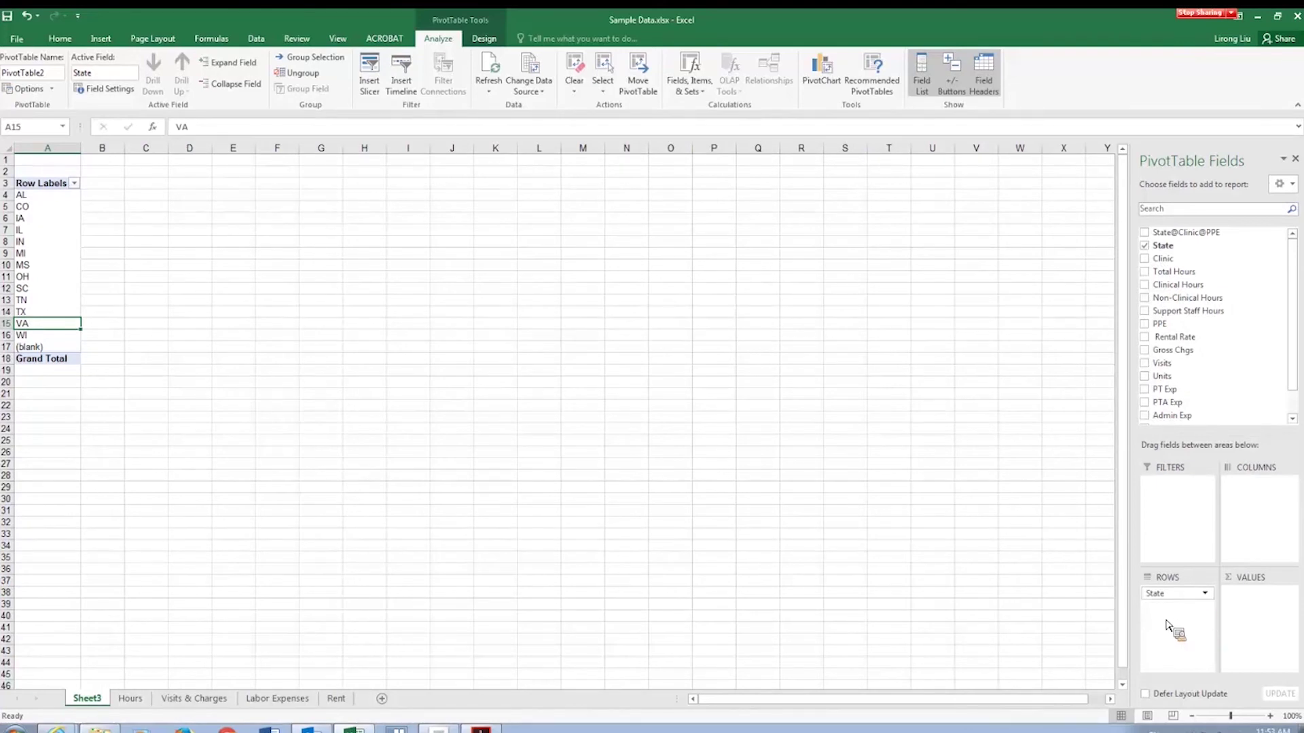
pyautogui.click(52, 204)
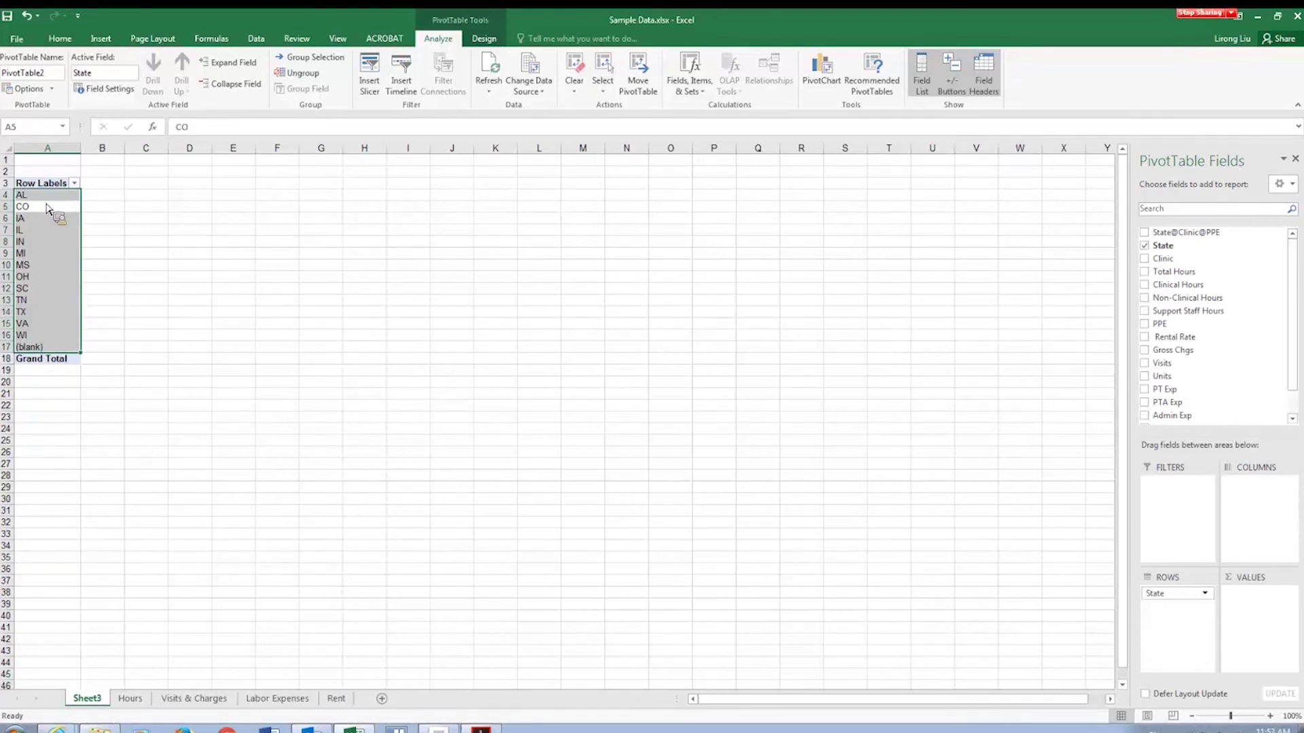
pyautogui.click(30, 323)
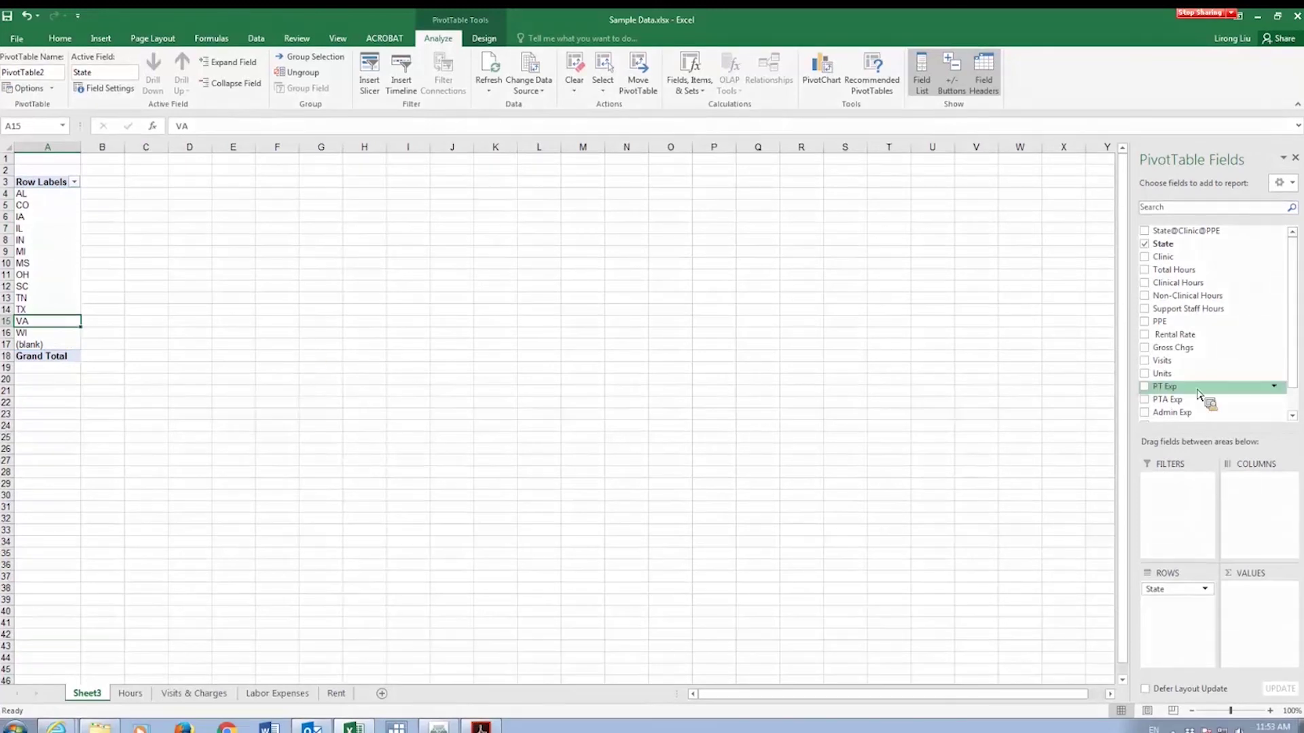
pyautogui.moveTo(1197, 394); pyautogui.dragTo(1252, 607)
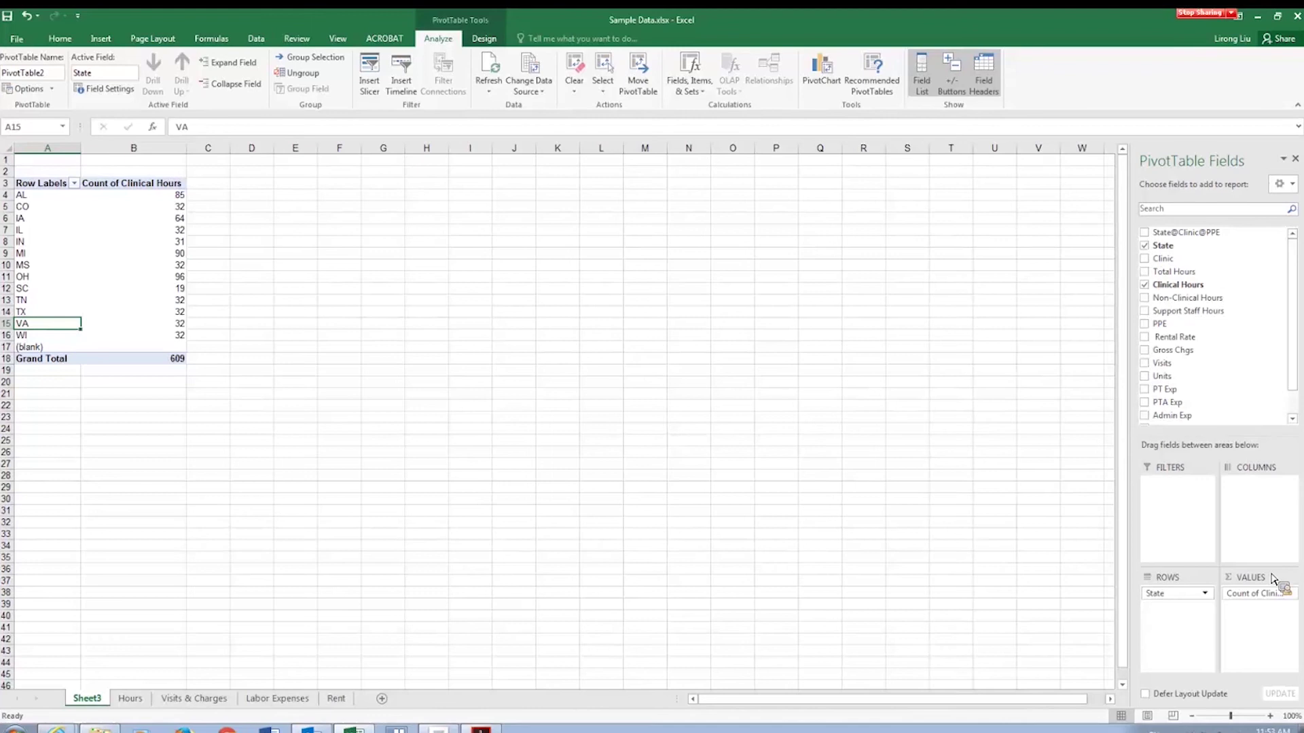
# Step: Filter the (blank) entry out of the PivotTable's State row labels
pyautogui.click(12, 347)
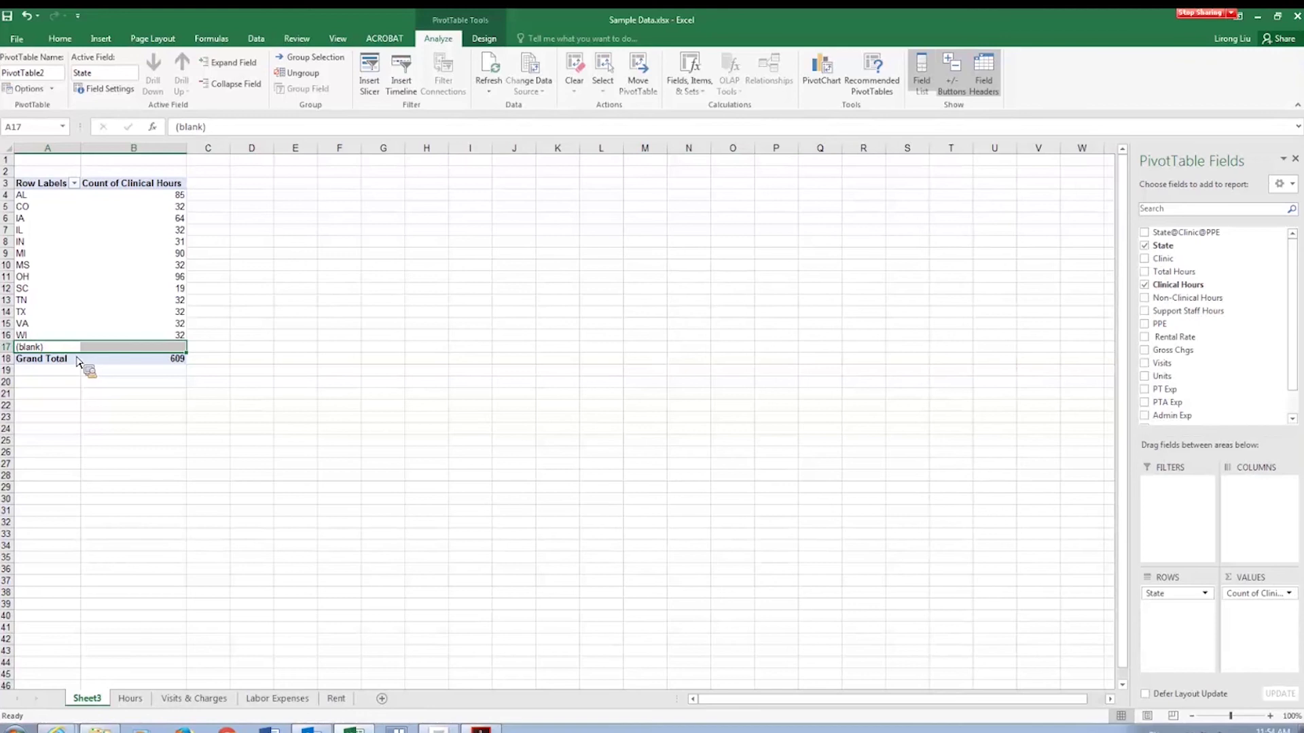
pyautogui.moveTo(68, 359); pyautogui.dragTo(78, 190)
pyautogui.click(76, 188)
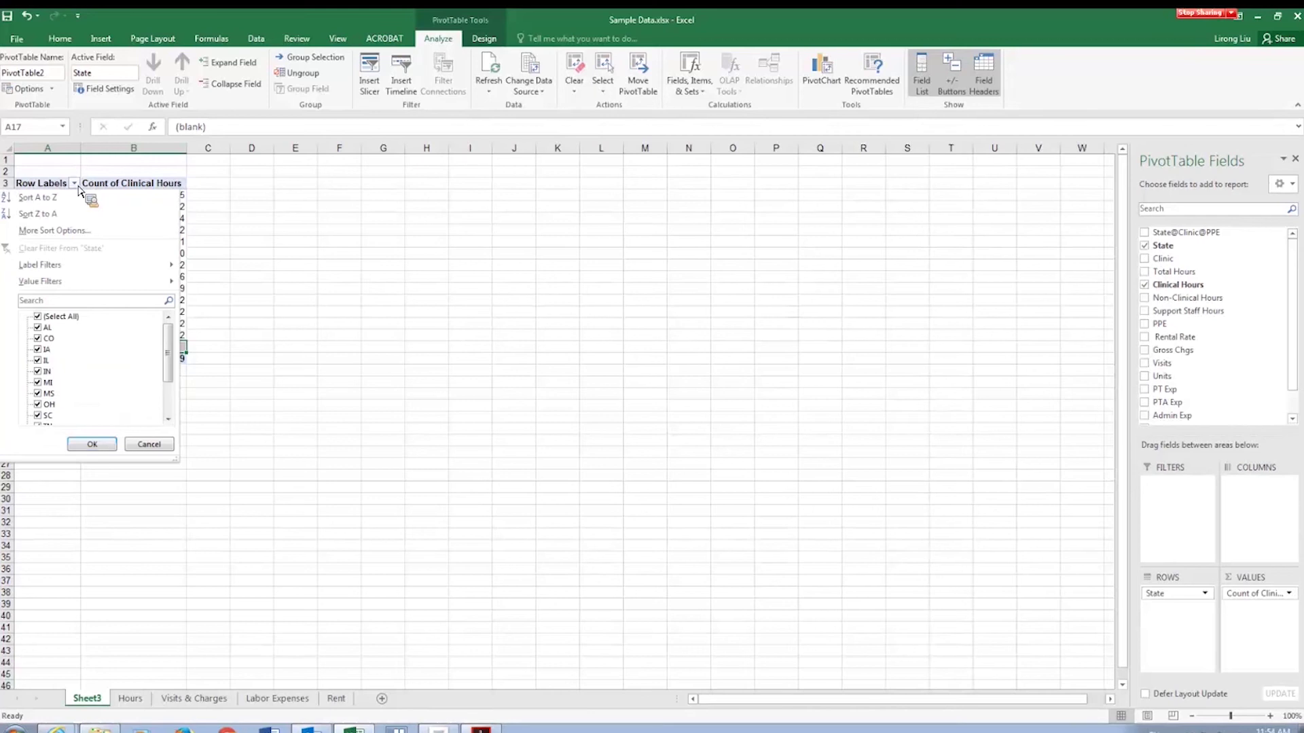
pyautogui.scroll(-2, 155, 362)
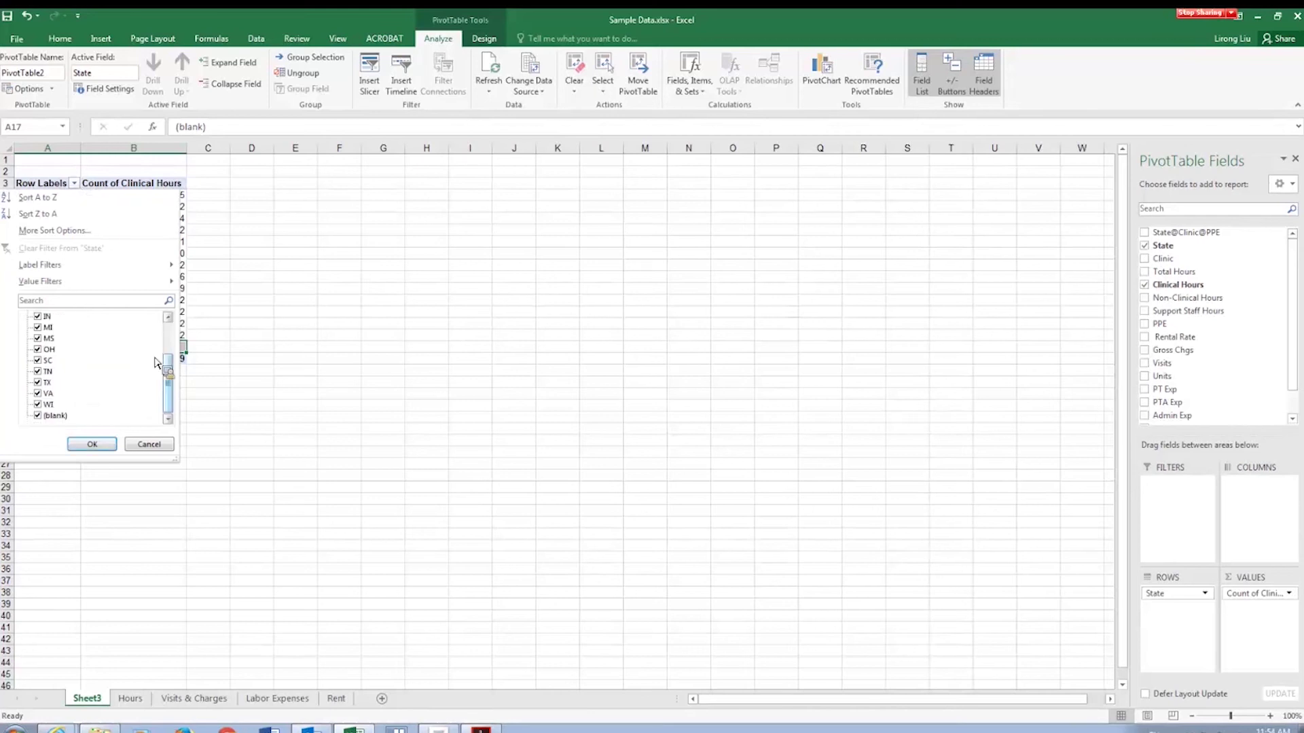
pyautogui.click(163, 415)
pyautogui.click(87, 435)
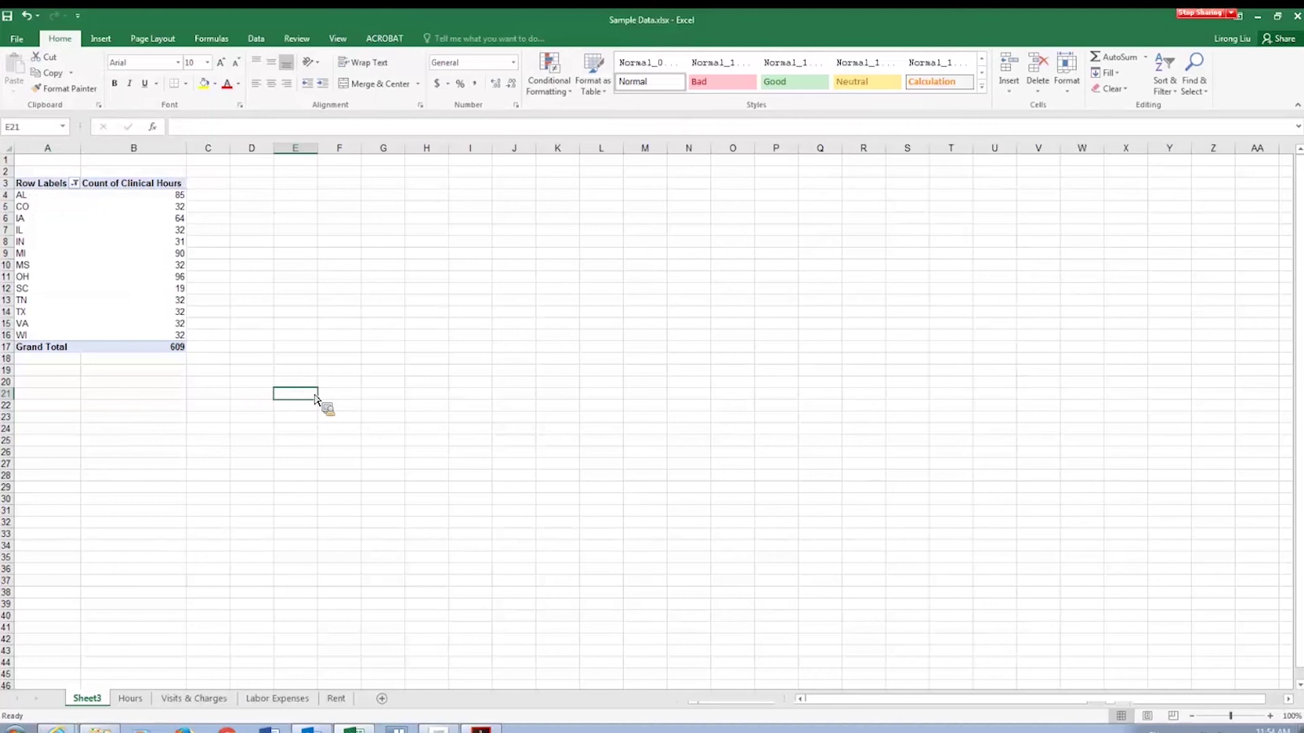
# Step: Change the summary calculation of the Clinical Hours value field from Count to Sum
pyautogui.click(139, 183)
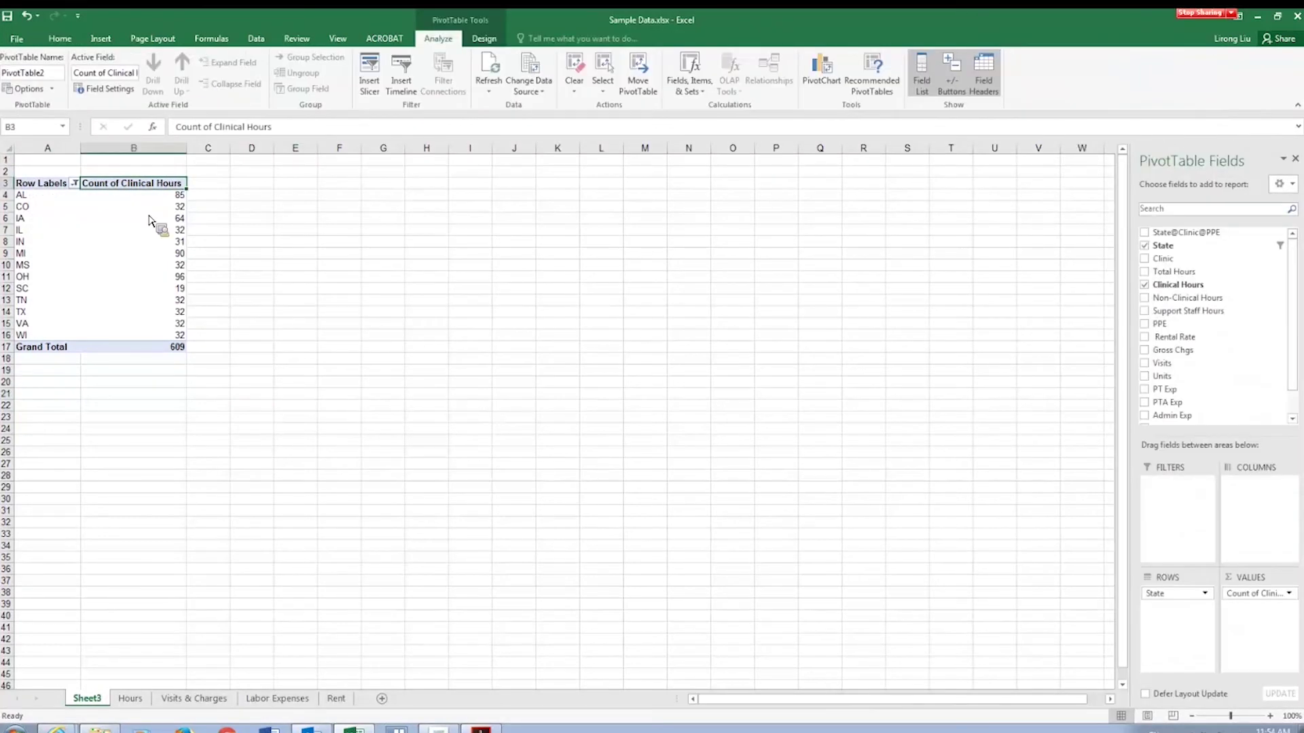
pyautogui.moveTo(158, 197)
pyautogui.moveTo(159, 197); pyautogui.dragTo(155, 228)
pyautogui.doubleClick(155, 227)
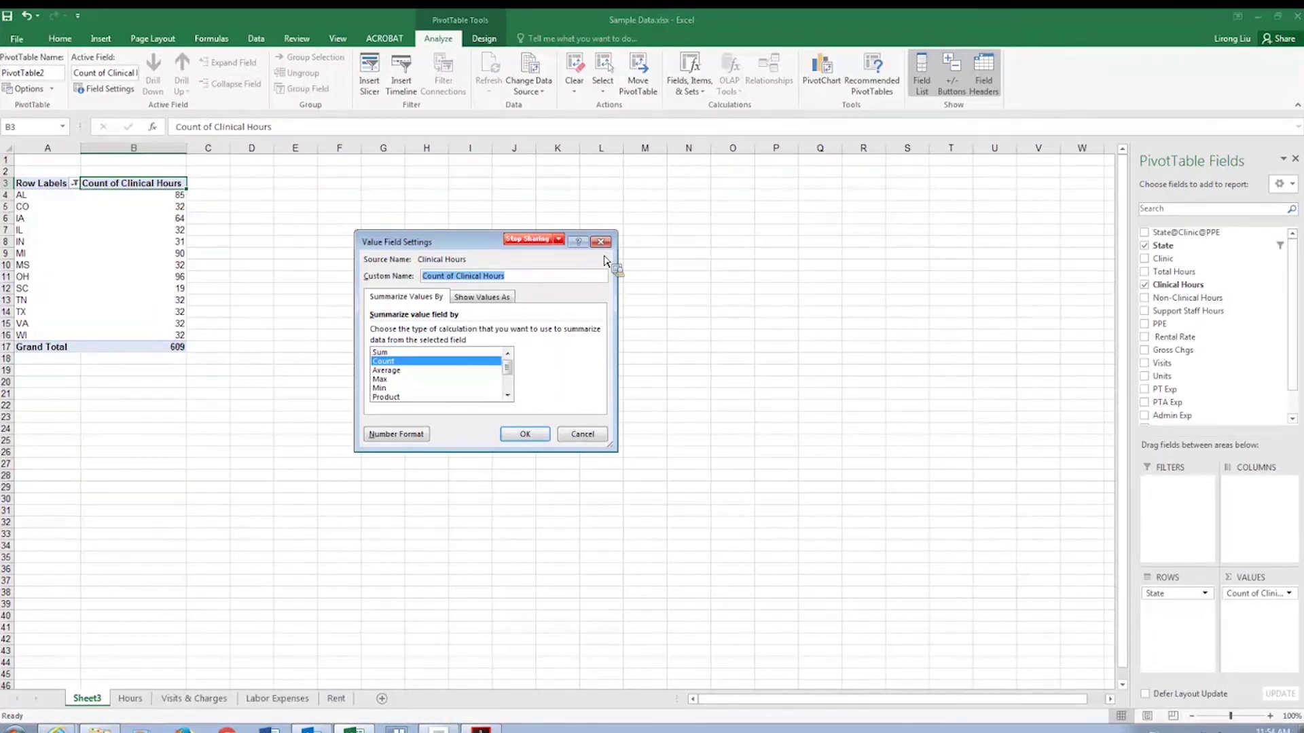
pyautogui.press('Escape')
pyautogui.press('Down')
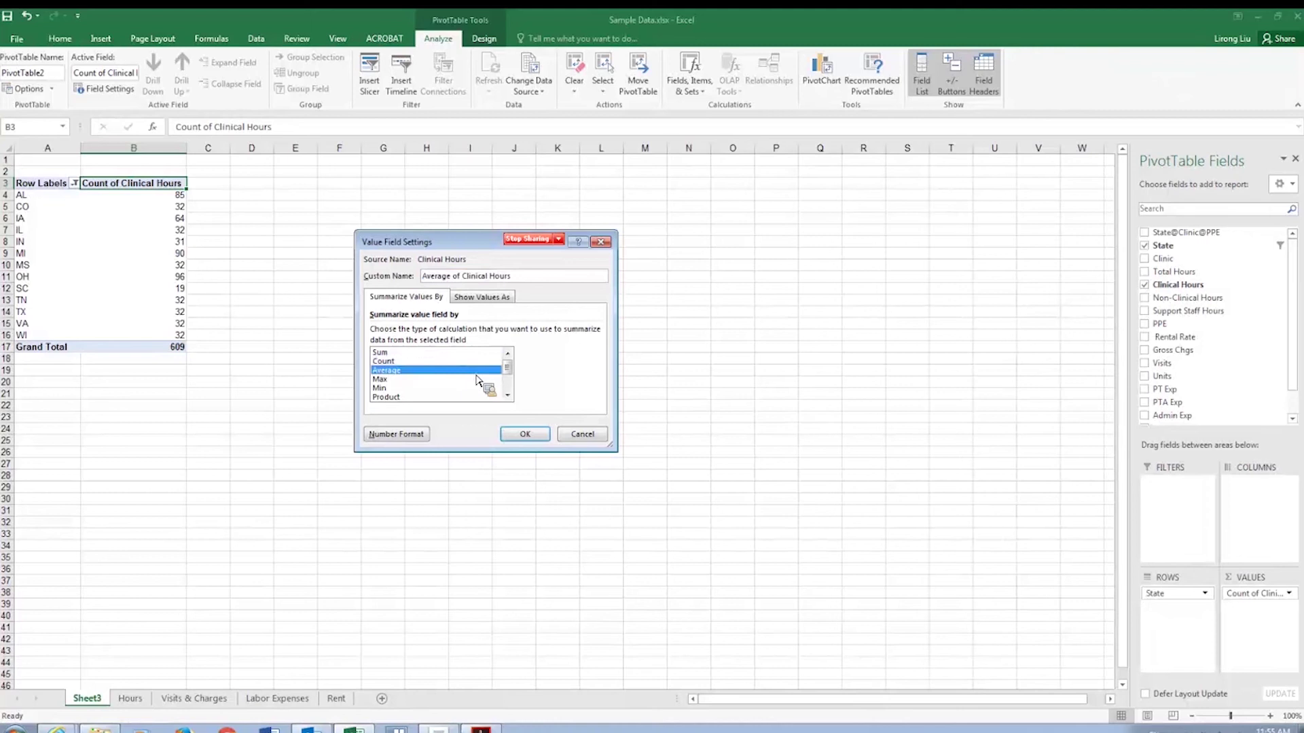
pyautogui.press('Up')
pyautogui.press('Up')
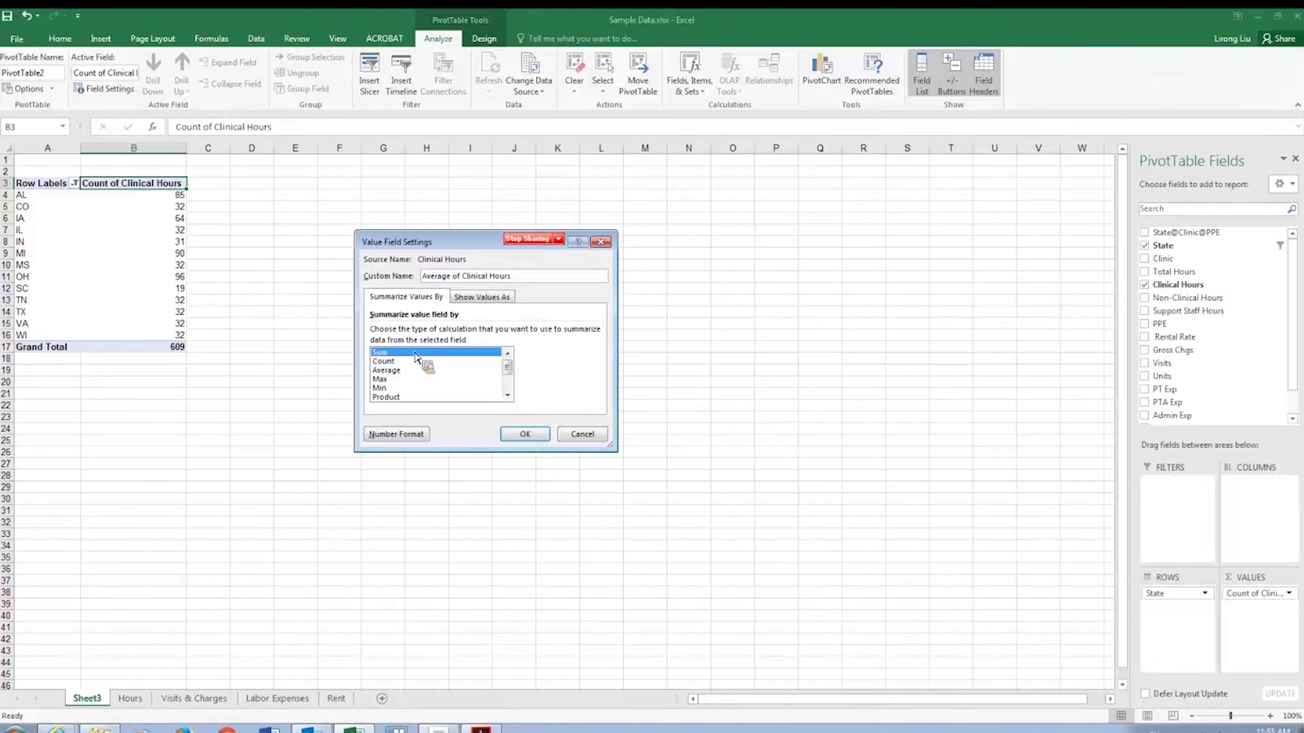
pyautogui.doubleClick(415, 356)
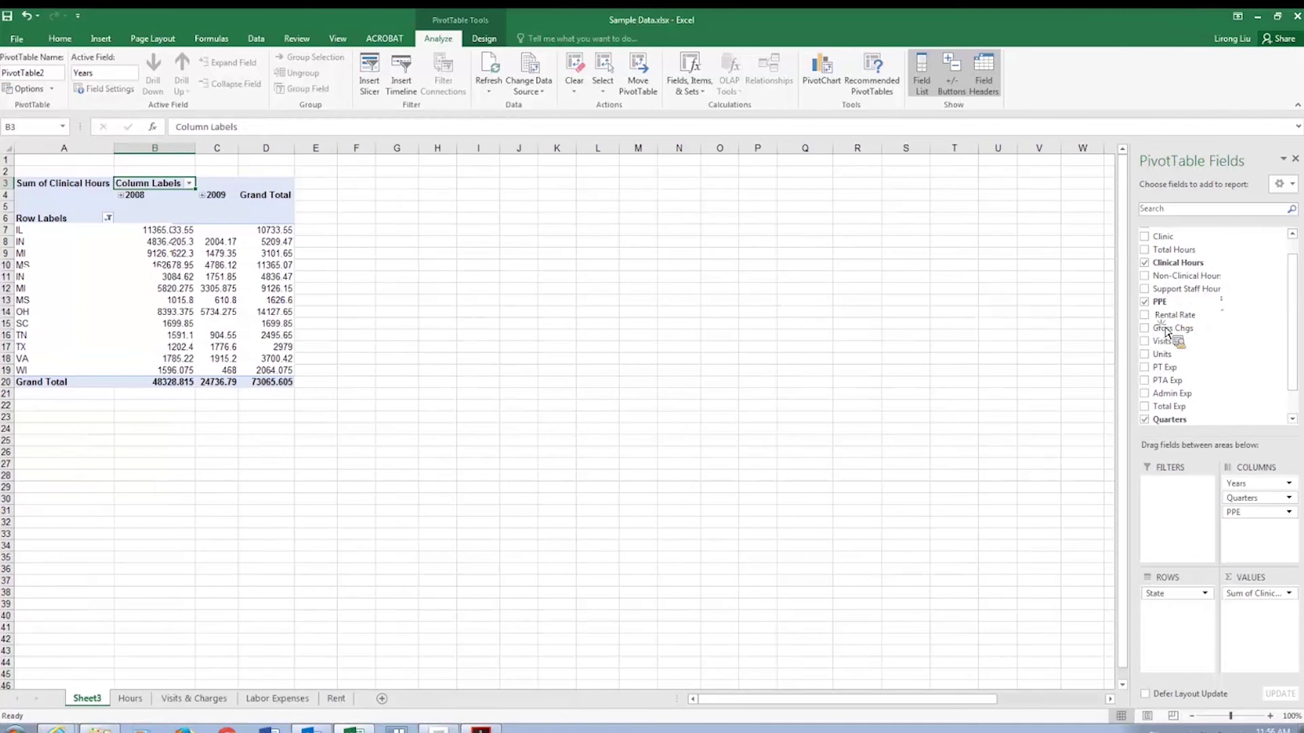
# Step: Add the PPE field to the PivotTable's columns, grouped by years and quarters, and inspect the clinical hours by state and year
pyautogui.moveTo(1167, 331); pyautogui.dragTo(290, 241)
pyautogui.click(266, 231)
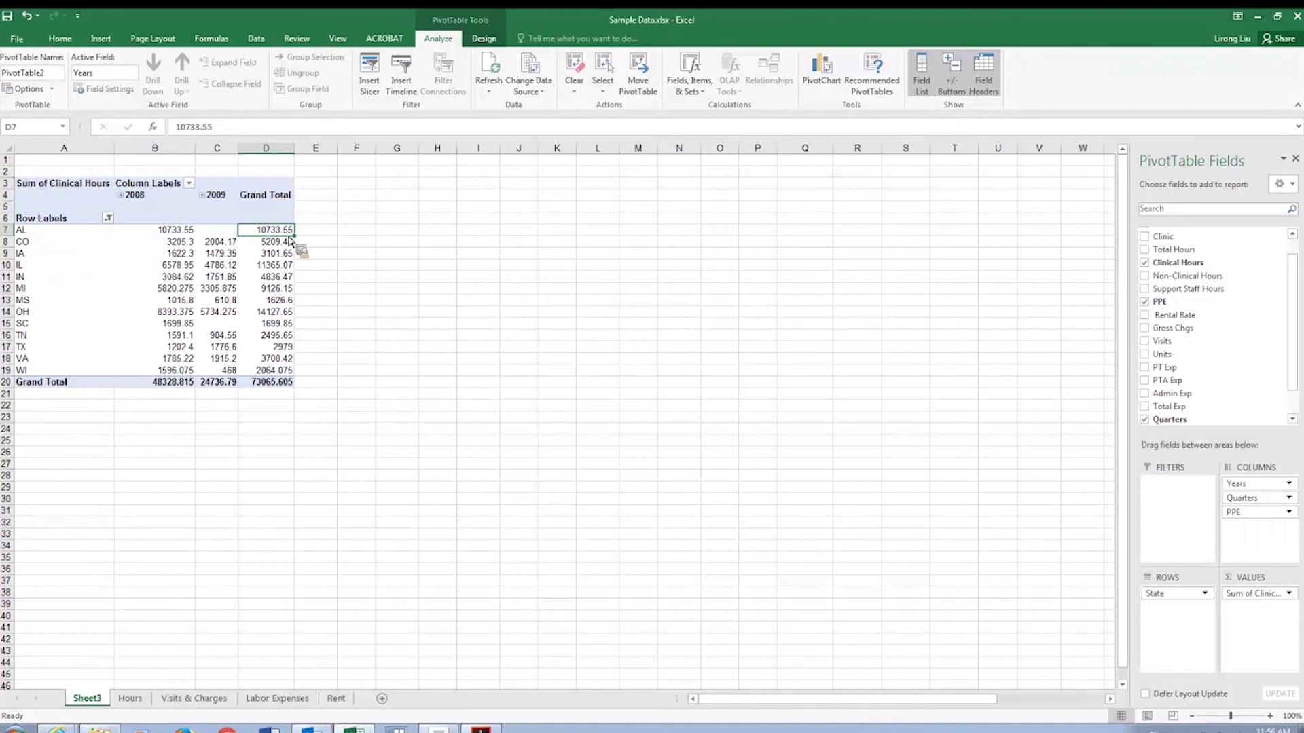
pyautogui.click(64, 227)
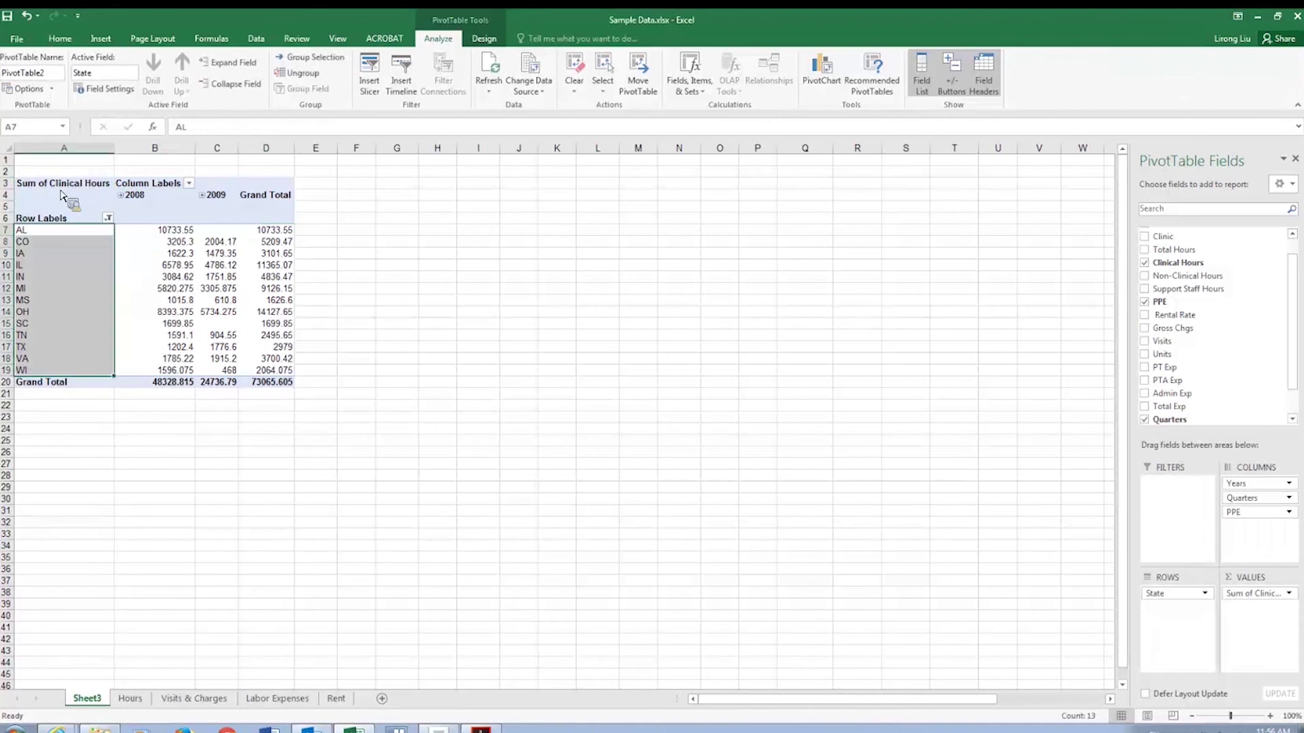
pyautogui.click(216, 195)
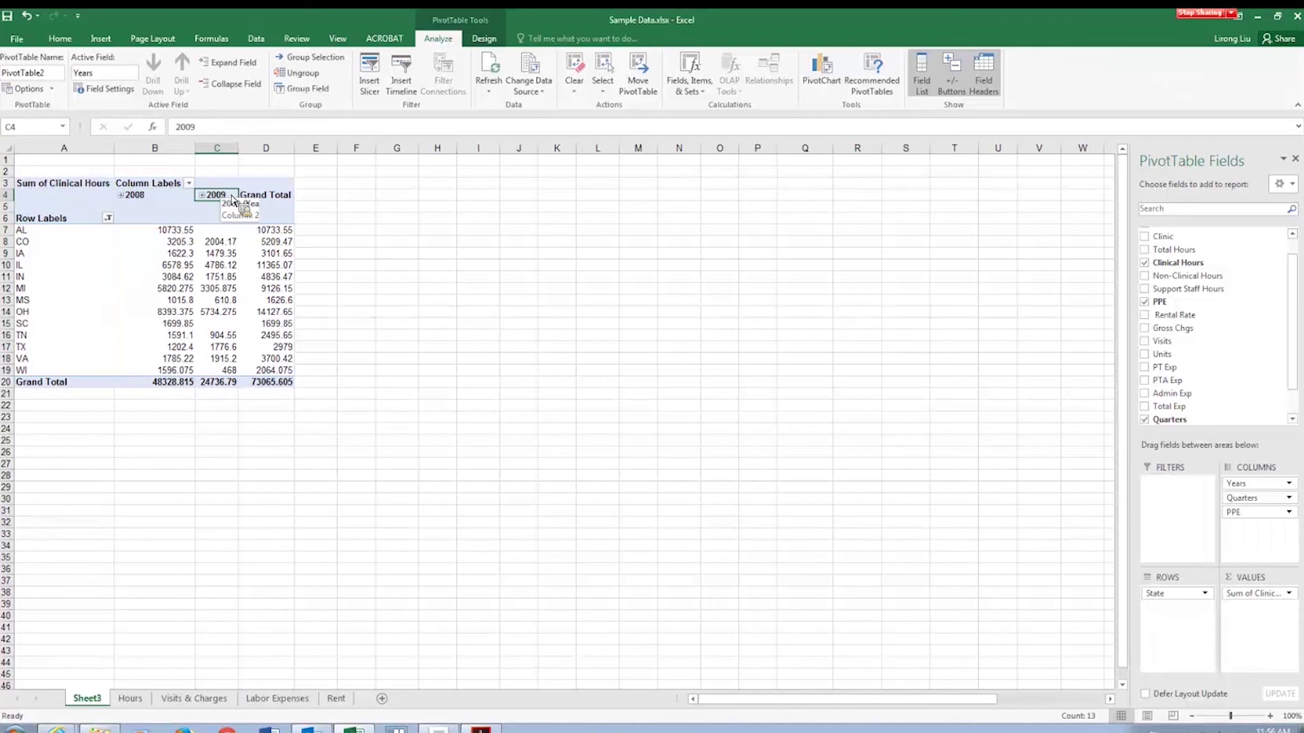
# Step: Add the Clinic field beneath State in the PivotTable's rows and inspect the AL clinics' clinical hours for 2008
pyautogui.click(233, 198)
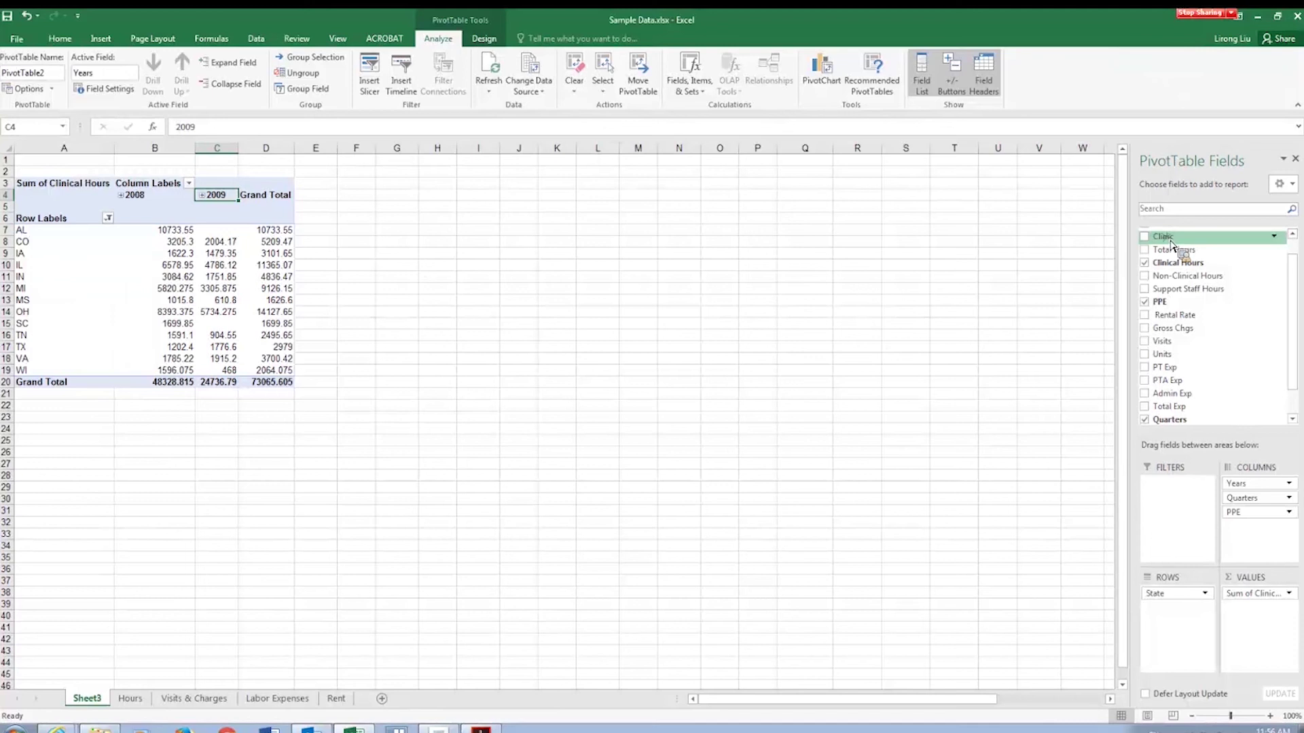
pyautogui.moveTo(1170, 245); pyautogui.dragTo(1175, 592)
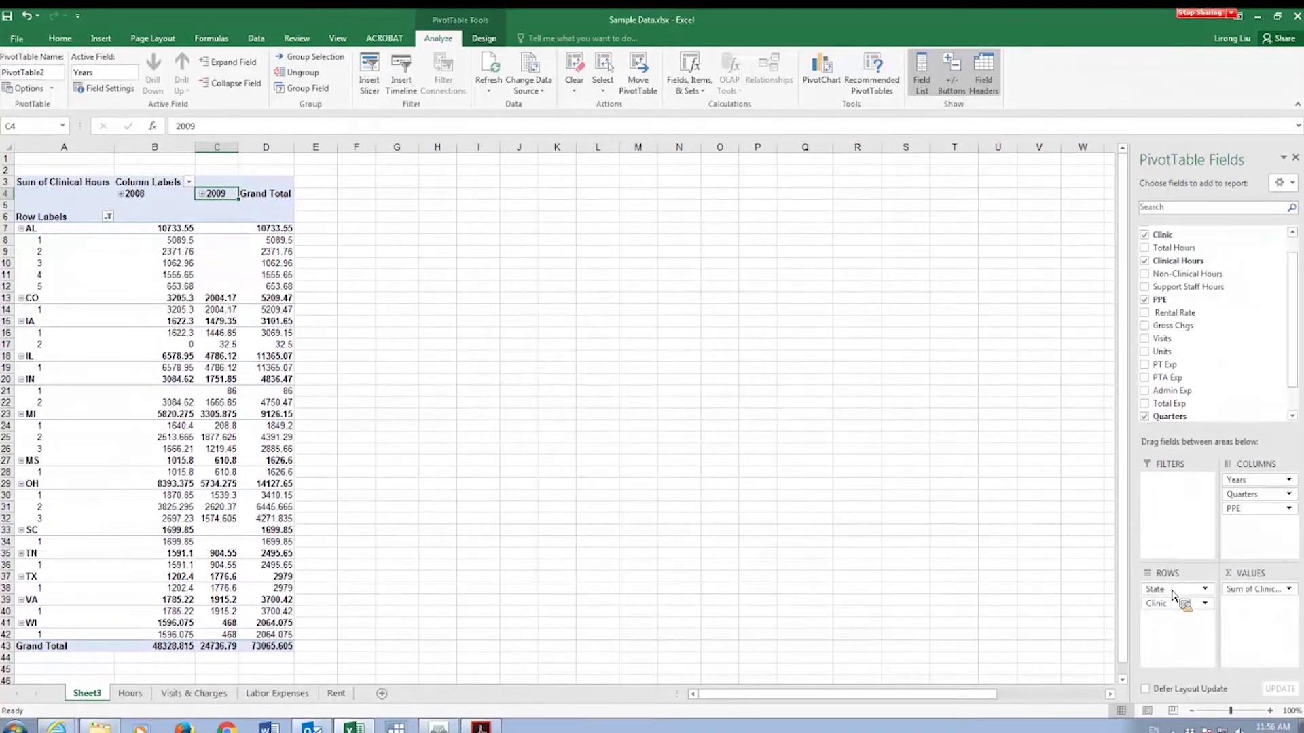
pyautogui.moveTo(1173, 595); pyautogui.dragTo(523, 551)
pyautogui.moveTo(523, 551); pyautogui.dragTo(30, 389)
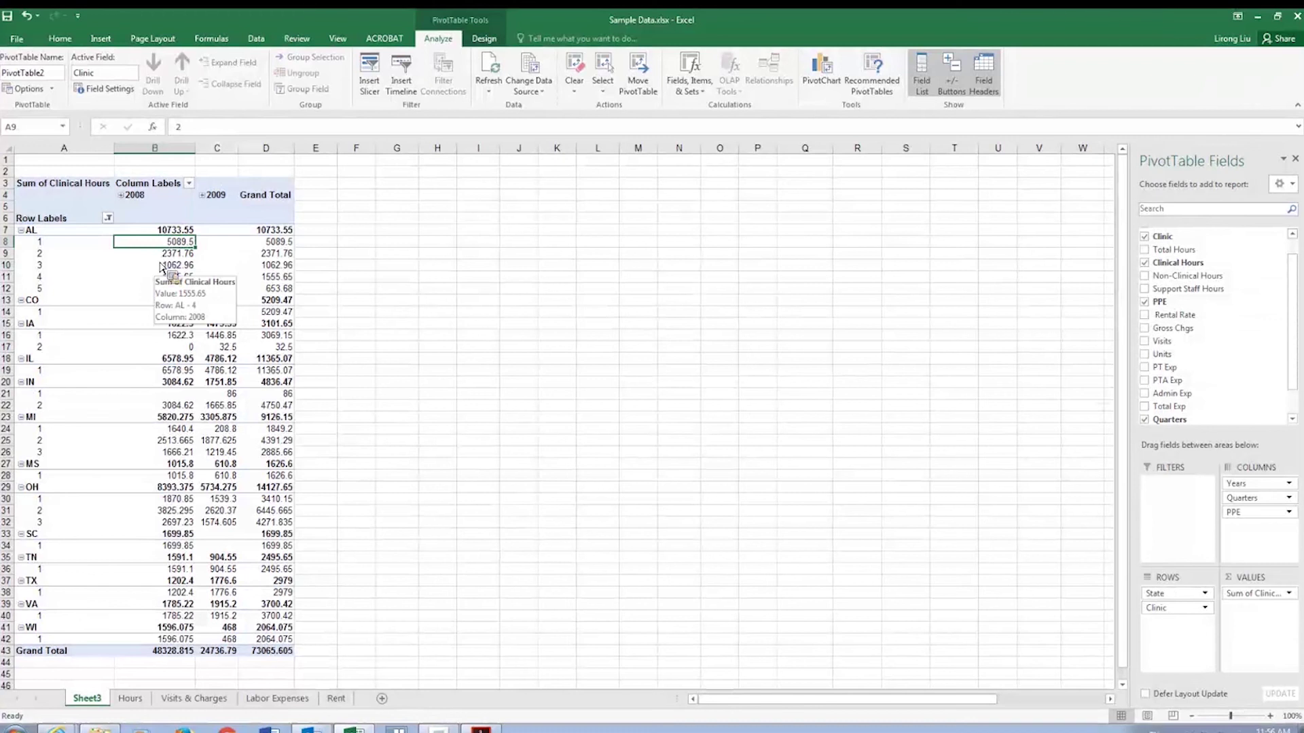
pyautogui.click(173, 288)
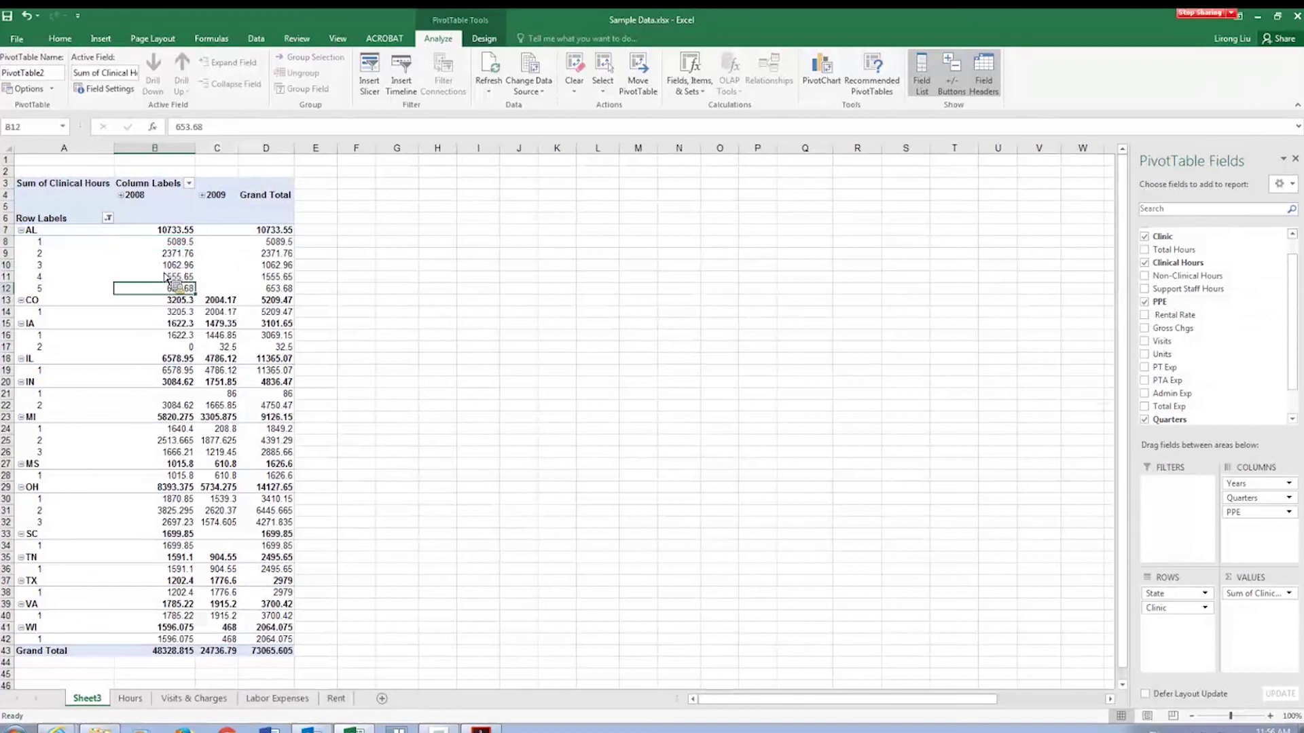
pyautogui.press('Up')
pyautogui.press('Up')
pyautogui.press('Right')
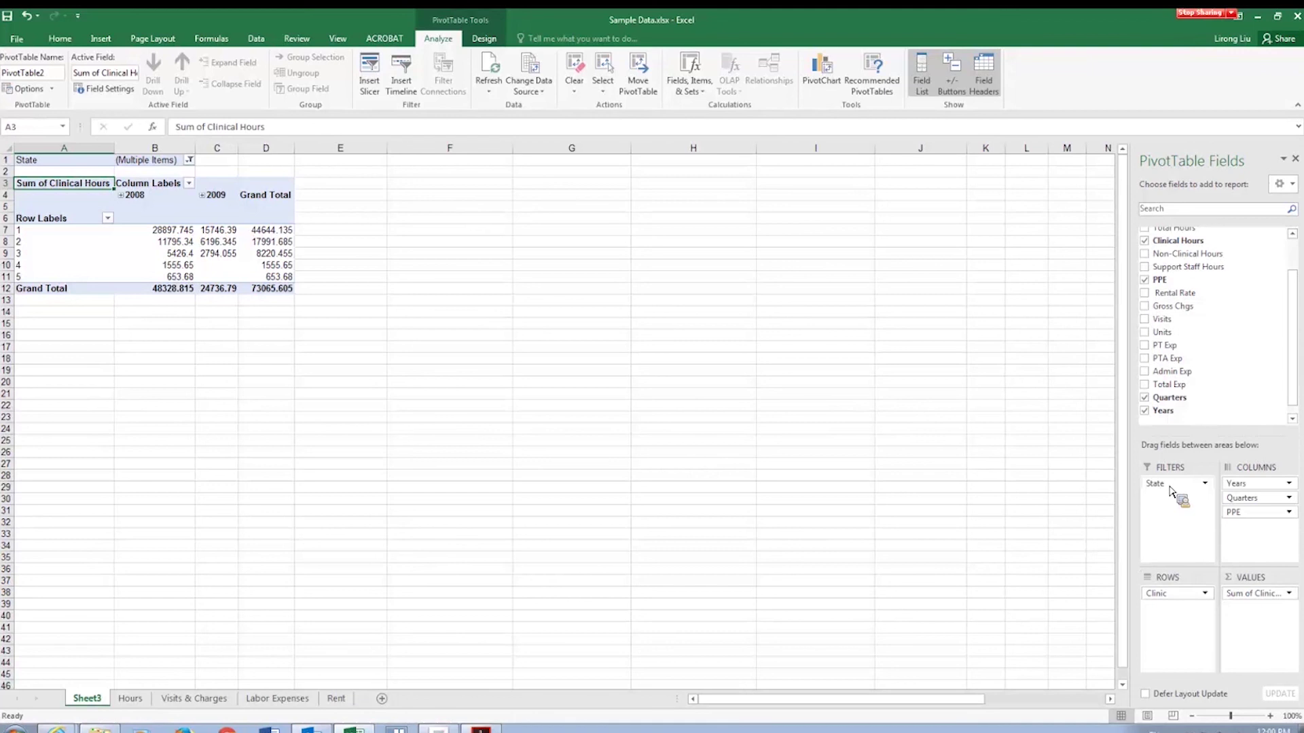
# Step: Turn off multiple selection in the PivotTable's State report filter and show only IN
pyautogui.press('Up')
pyautogui.press('Up')
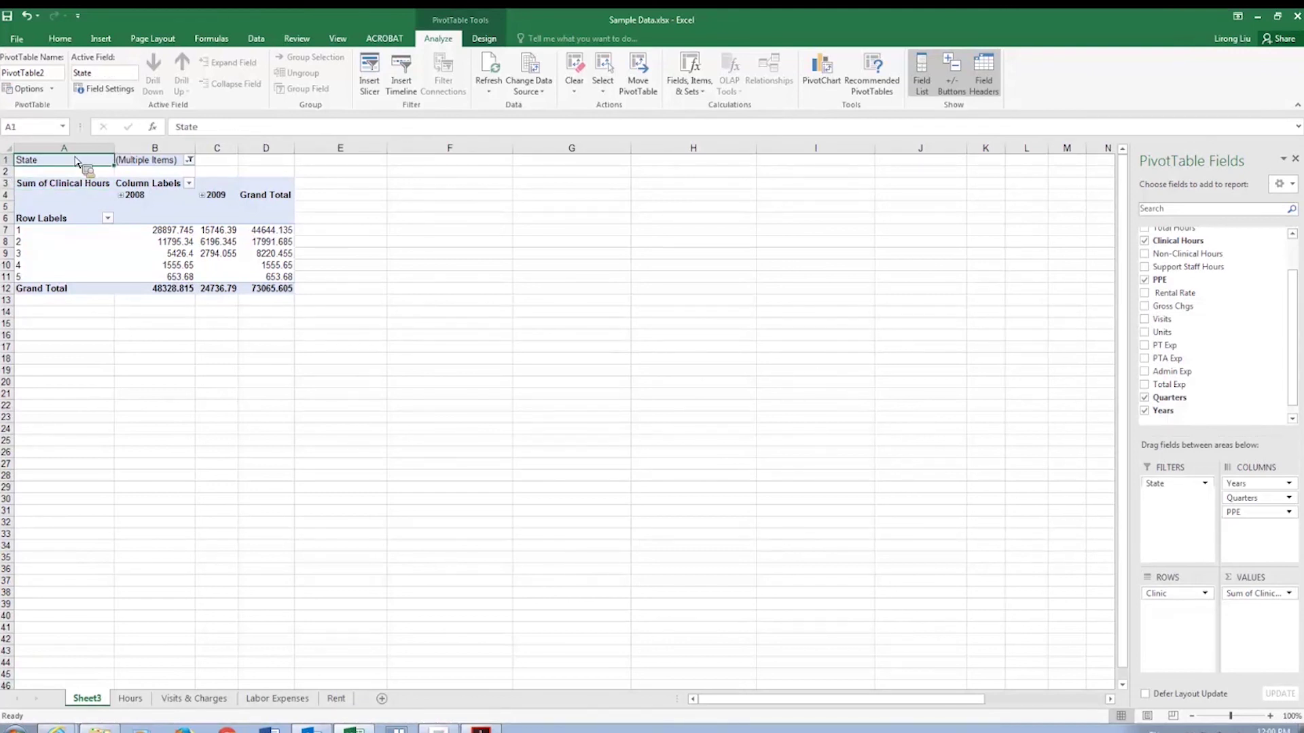
pyautogui.press('Right')
pyautogui.hotkey('alt', 'Down')
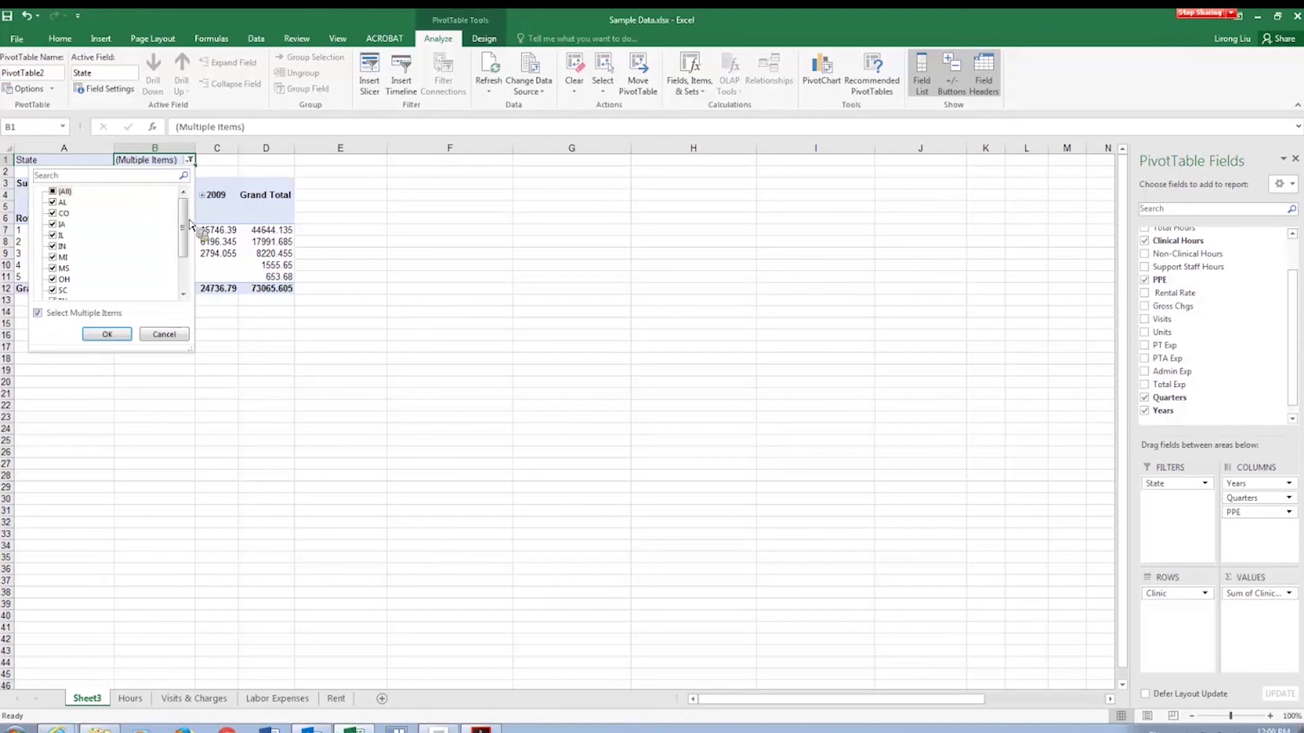
pyautogui.click(39, 314)
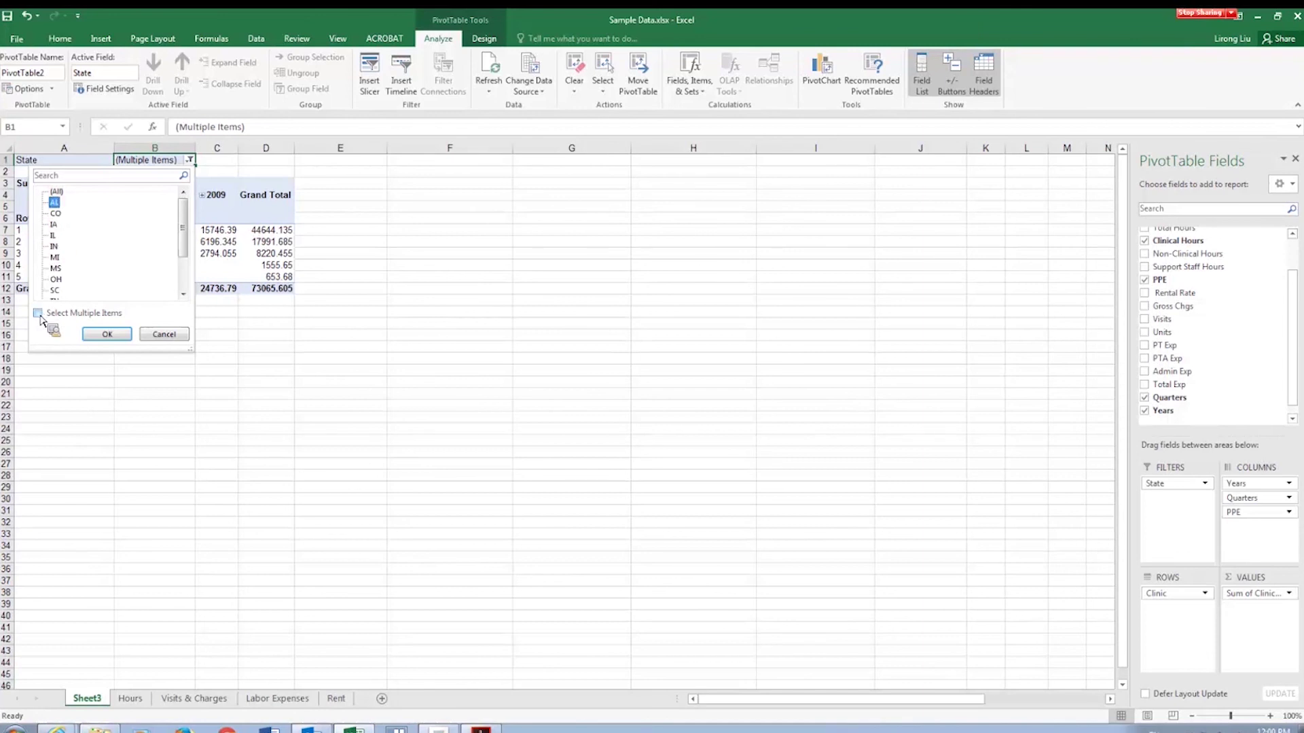
pyautogui.press('Return')
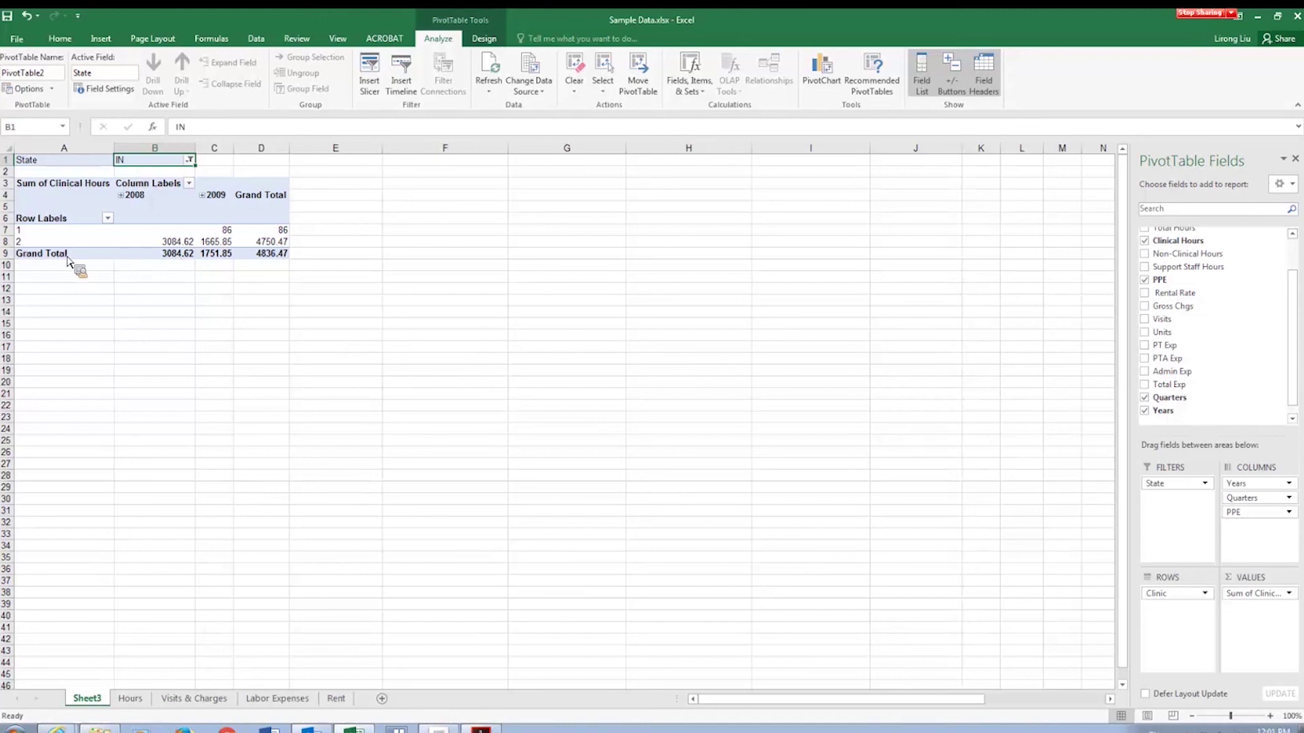
# Step: Allow multiple items in the State report filter and include AL alongside IN
pyautogui.hotkey('alt', 'Down')
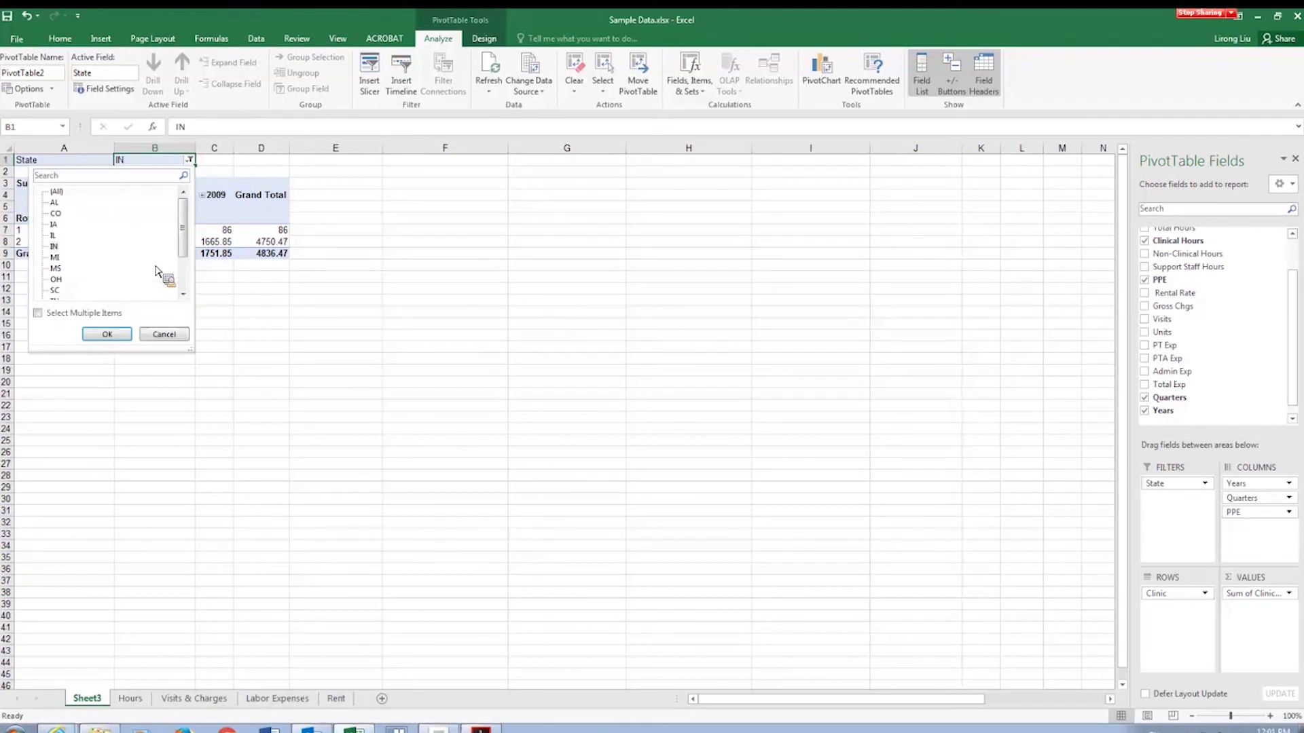
pyautogui.hotkey('alt', 'm')
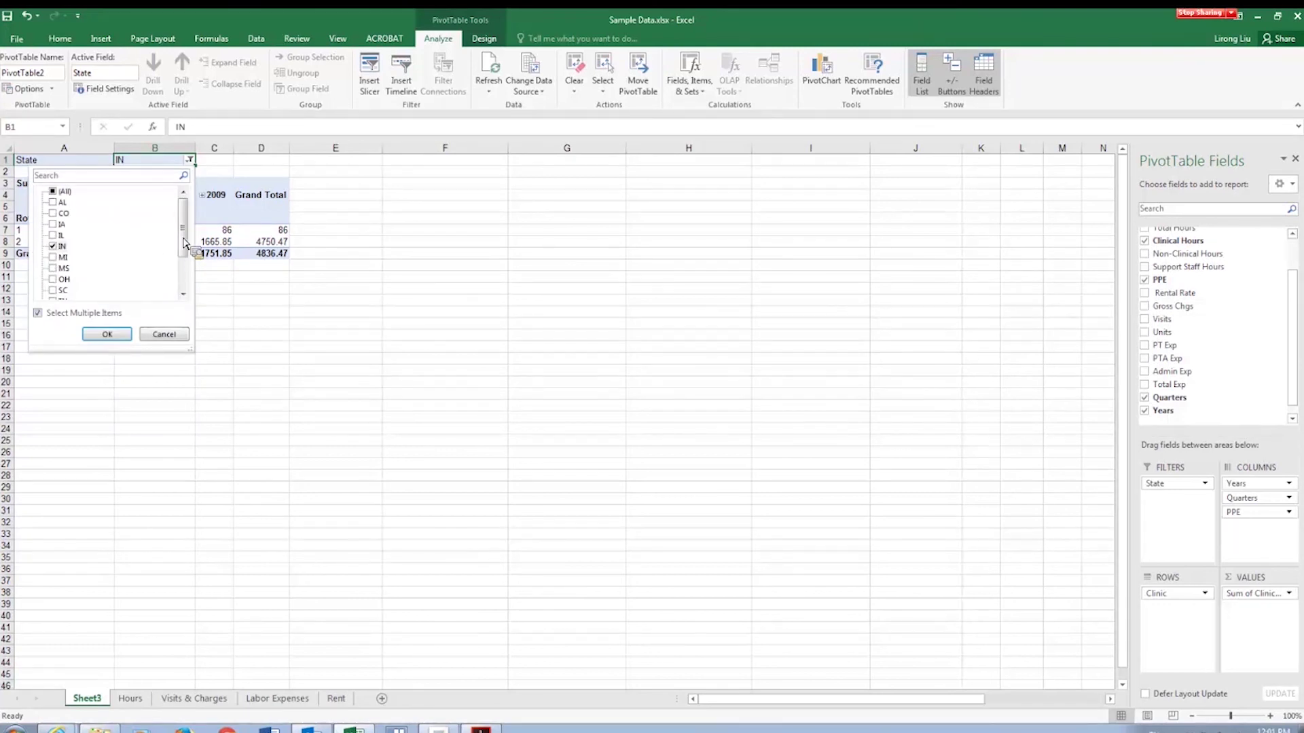
pyautogui.press('Down')
pyautogui.press('space')
pyautogui.press('Return')
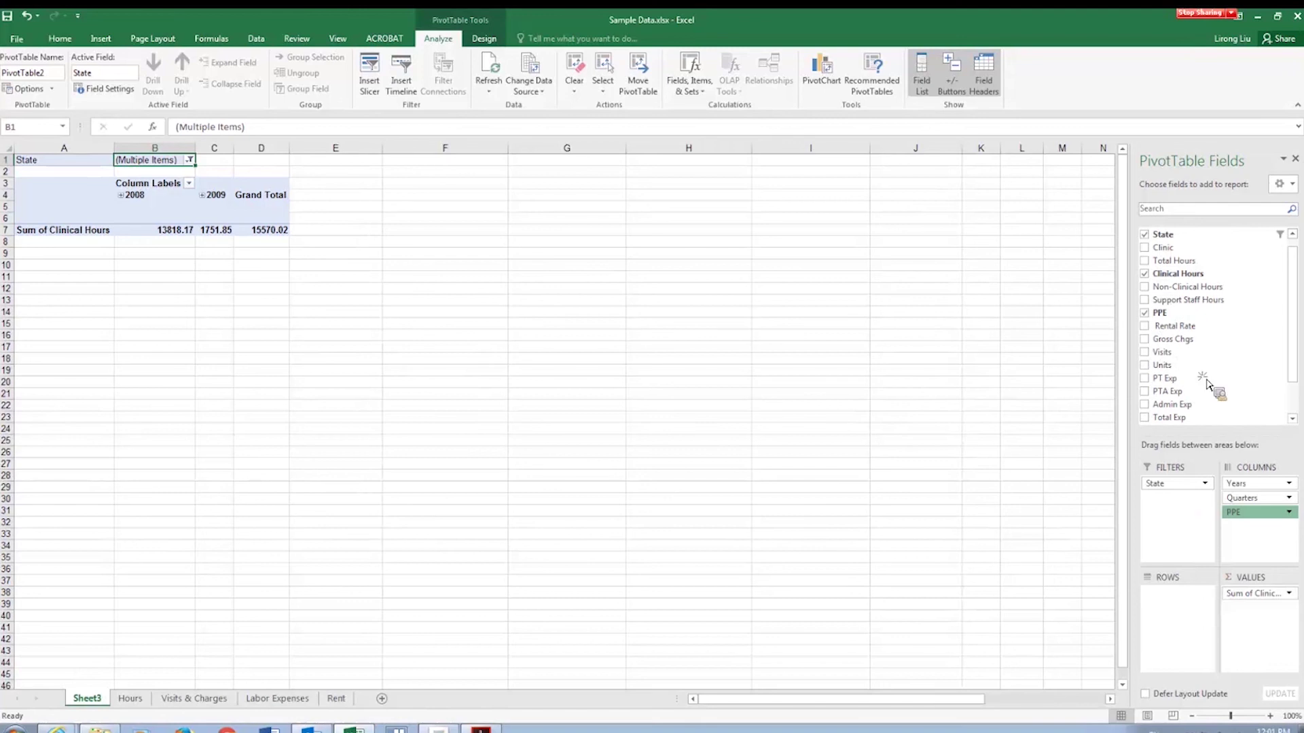
# Step: Change the summary calculation of the Gross Chgs value field from Count to Sum
pyautogui.click(299, 256)
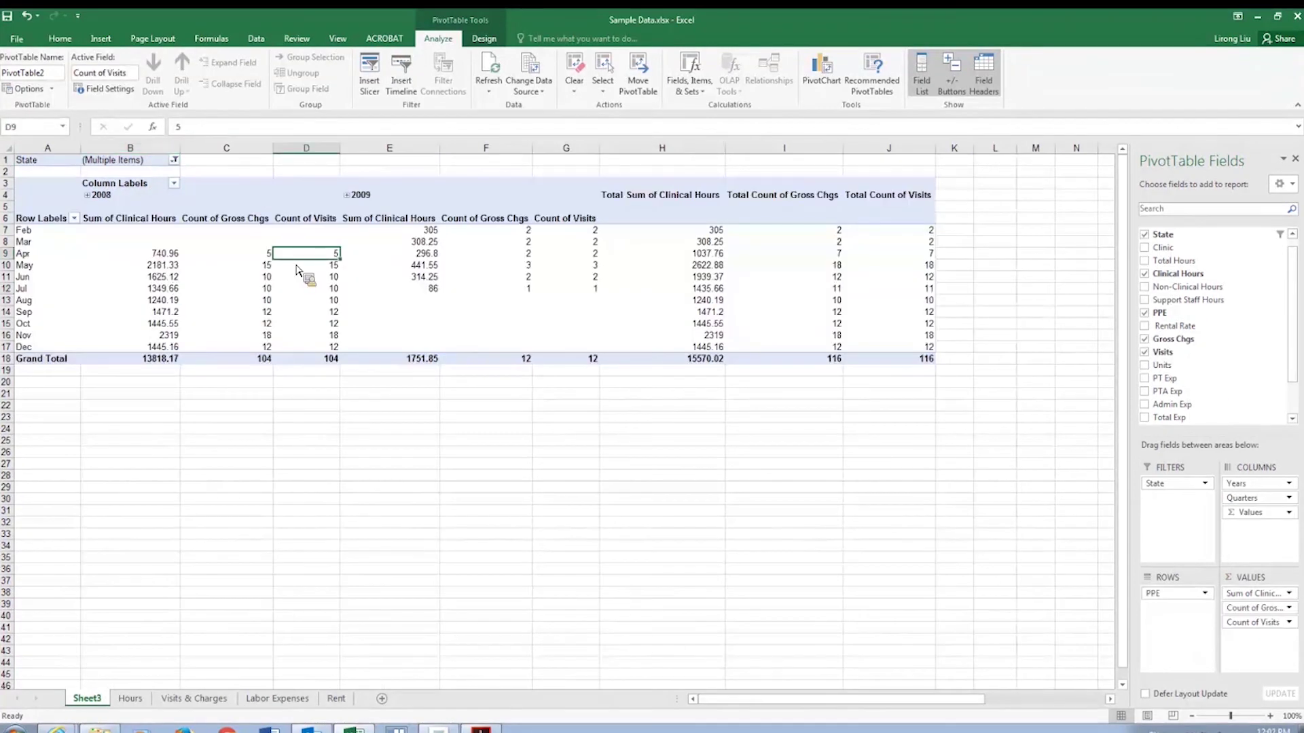
pyautogui.press('Left')
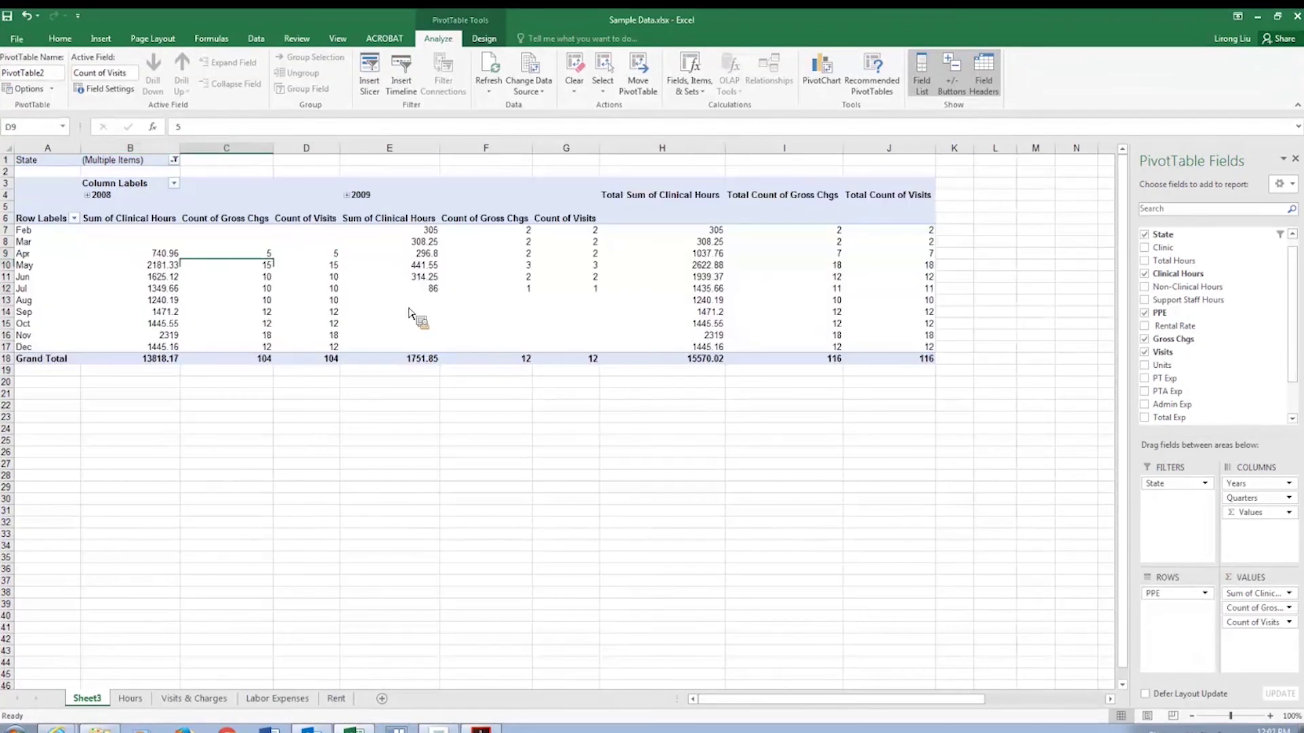
pyautogui.click(227, 267)
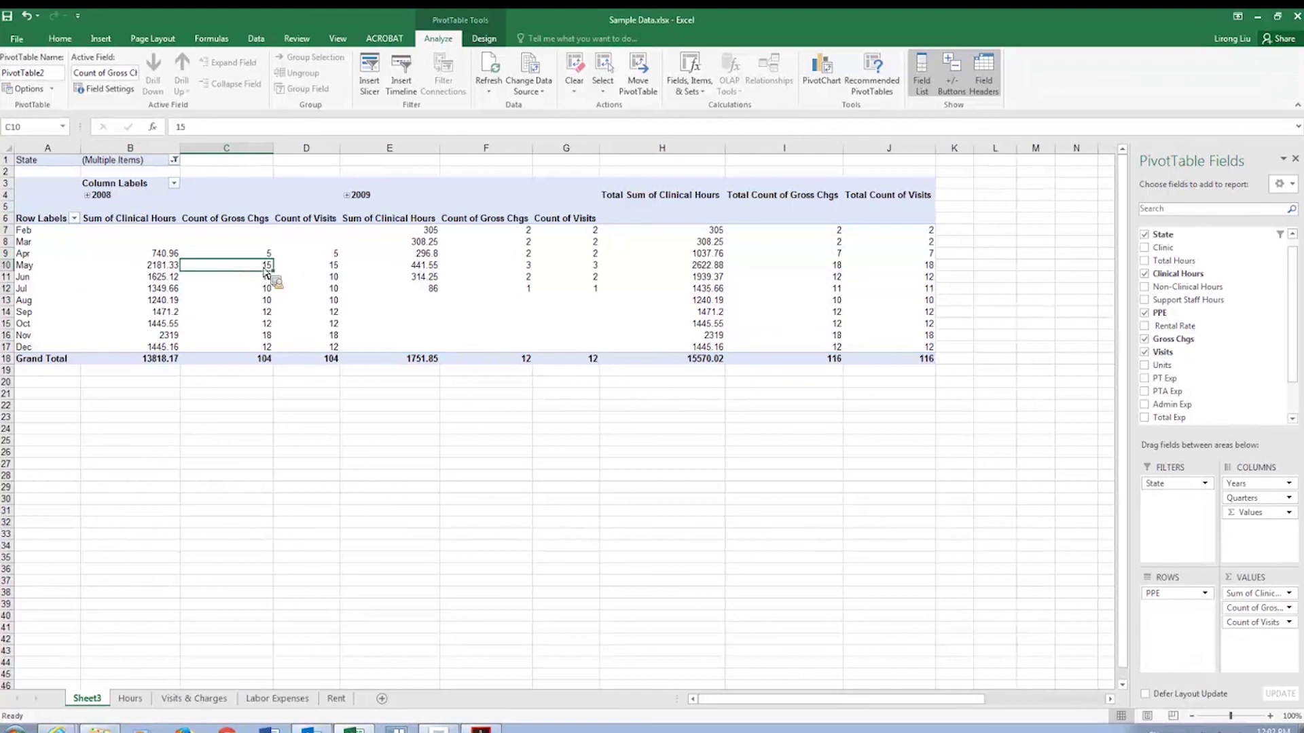
pyautogui.press('Right')
pyautogui.press('Up')
pyautogui.press('Up')
pyautogui.press('Up')
pyautogui.press('Up')
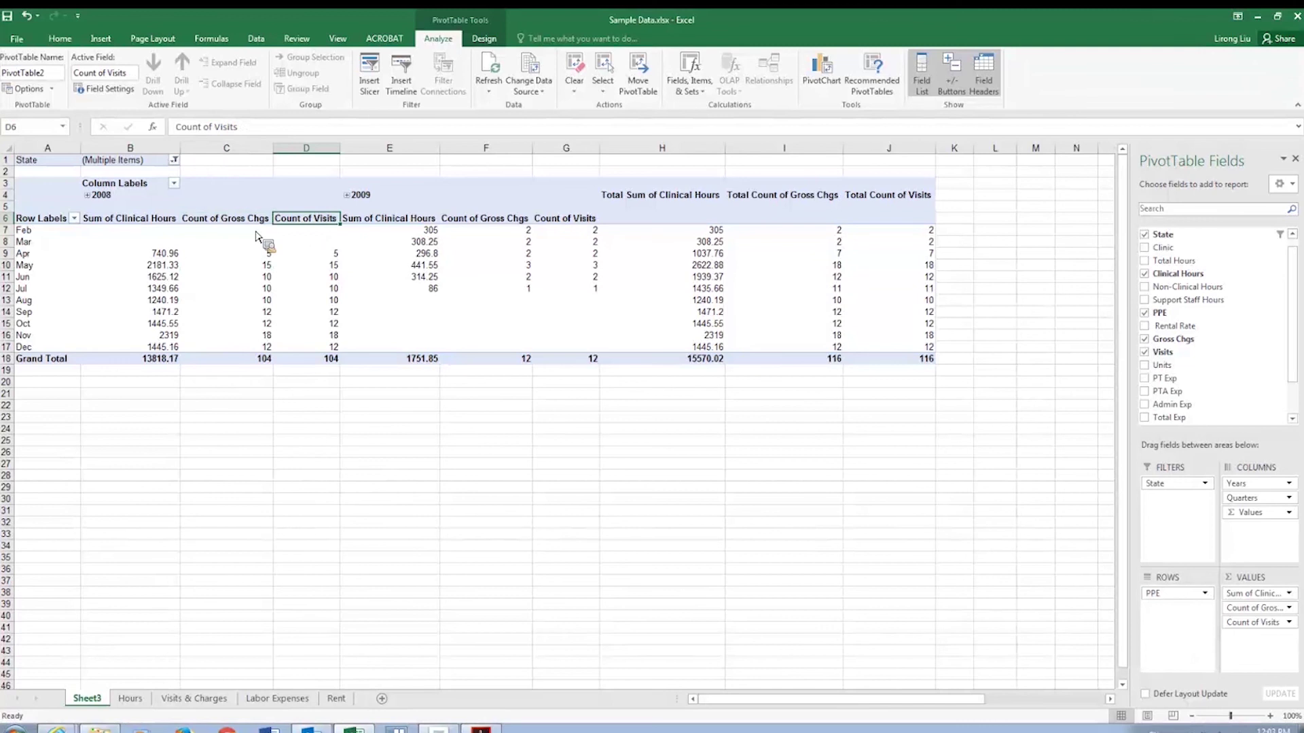
pyautogui.doubleClick(236, 224)
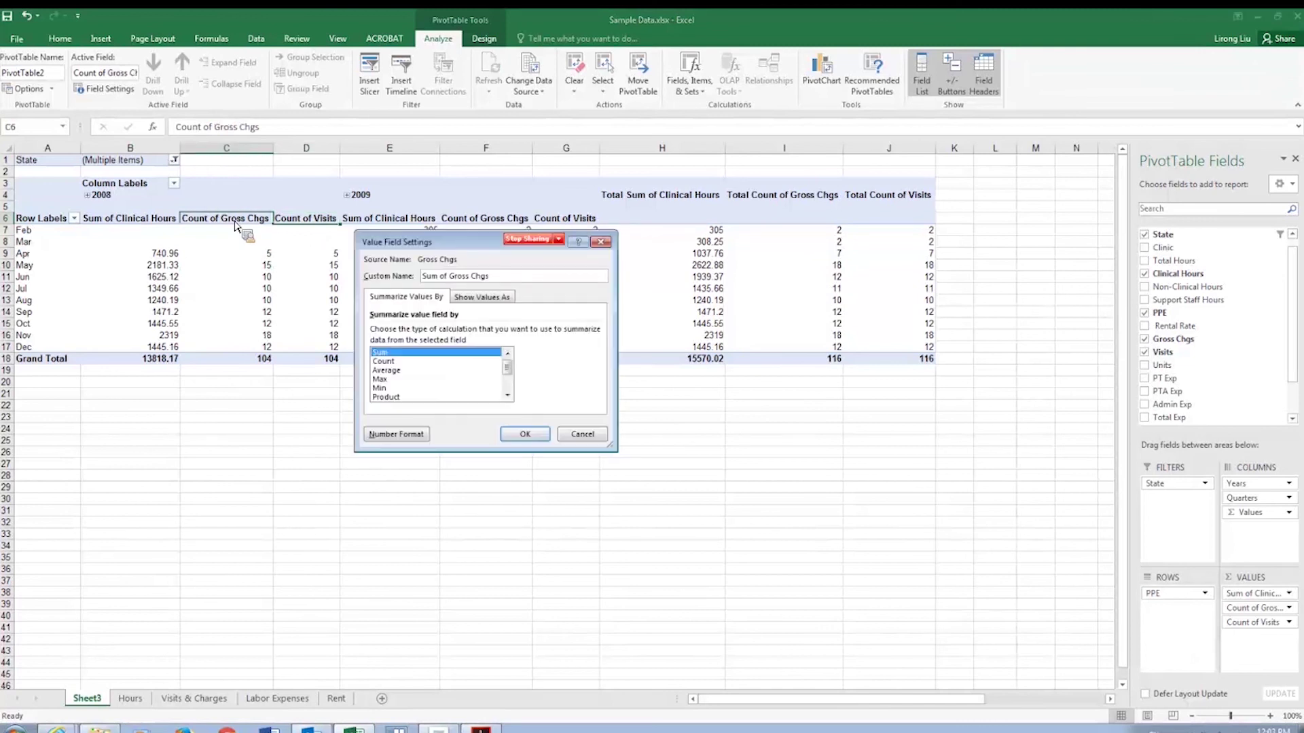
pyautogui.click(525, 434)
# Step: Change the summary calculation of the Visits value field from Count to Sum
pyautogui.doubleClick(305, 222)
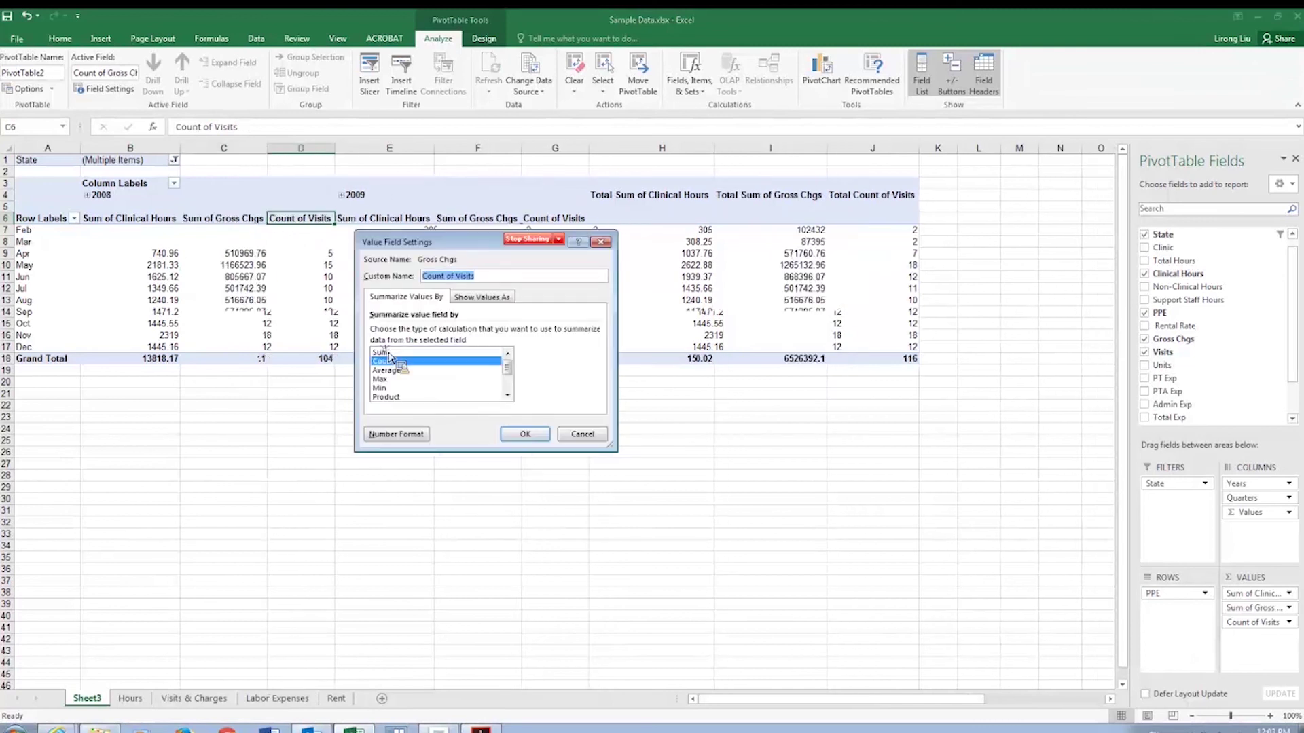
pyautogui.press('Up')
pyautogui.press('Return')
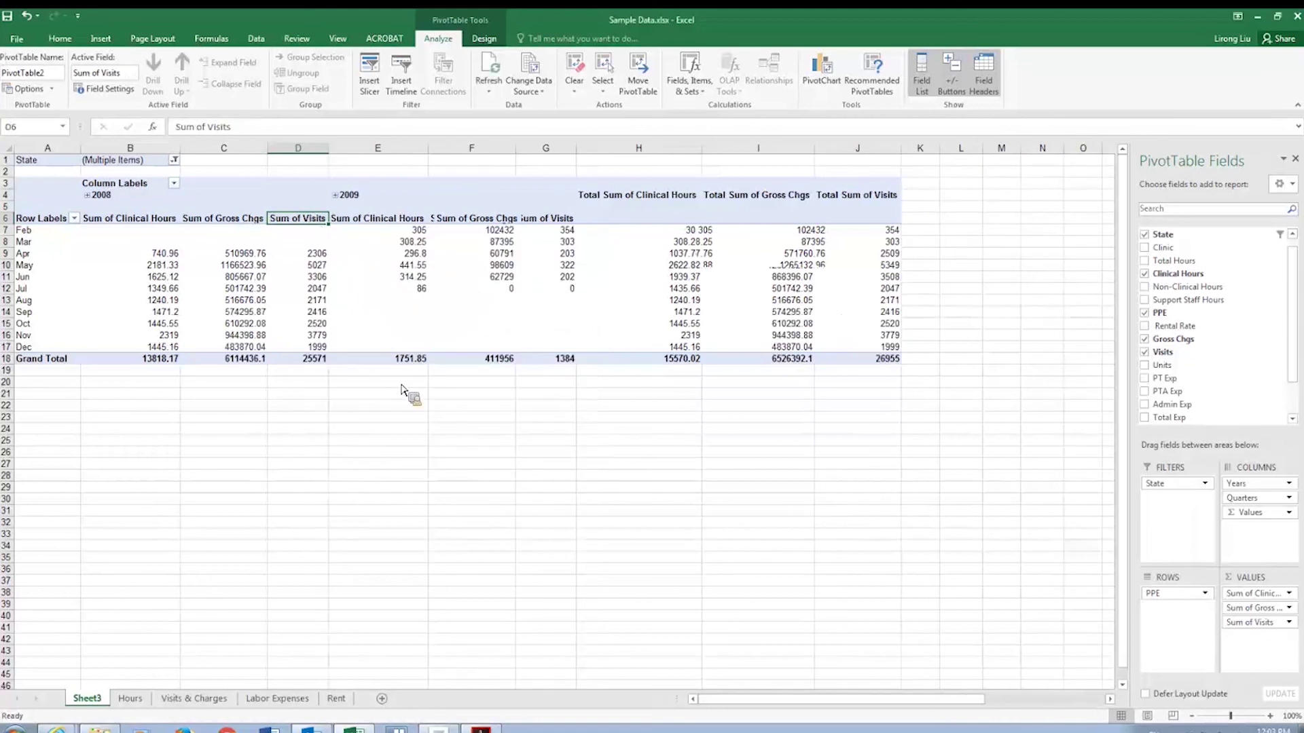
pyautogui.click(758, 440)
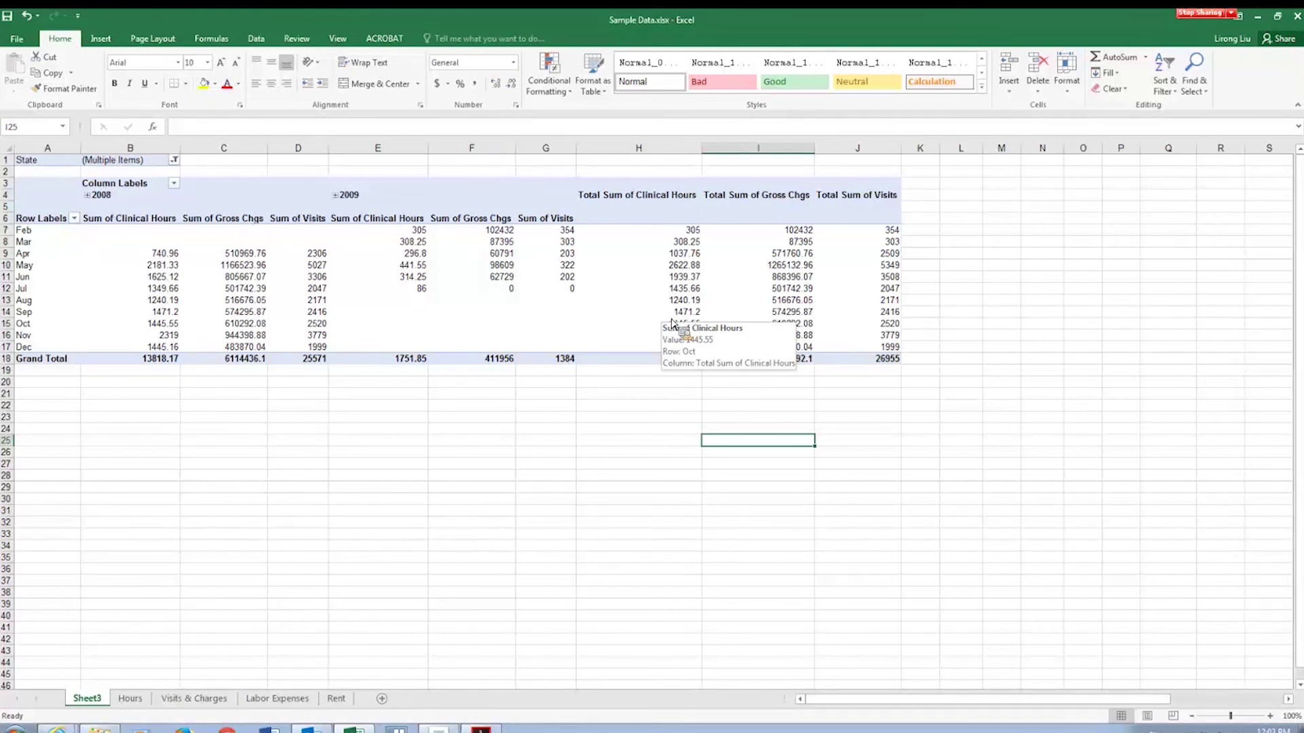
# Step: Insert a calculated field named Productivity into the PivotTable with the formula = Visits/('Clinical Hours'/8)
pyautogui.click(267, 199)
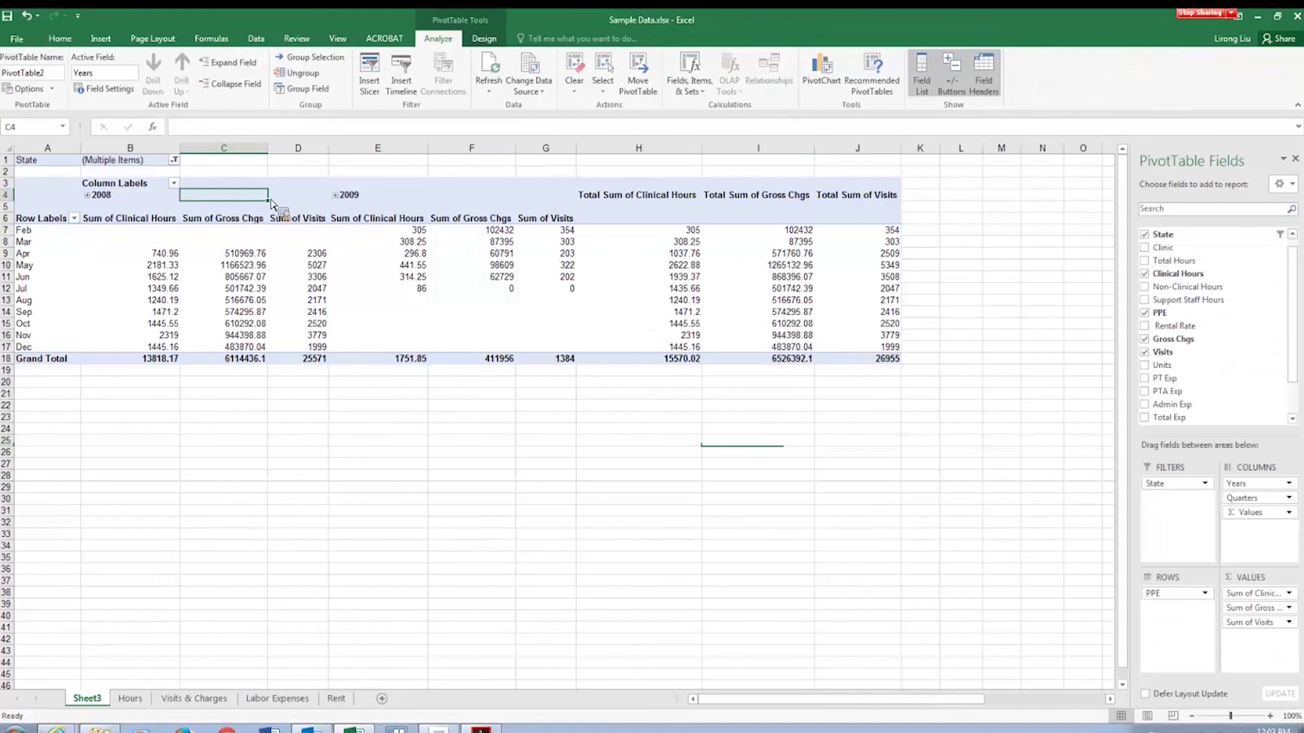
pyautogui.moveTo(271, 202); pyautogui.dragTo(448, 45)
pyautogui.moveTo(448, 45); pyautogui.dragTo(725, 106)
pyautogui.click(689, 80)
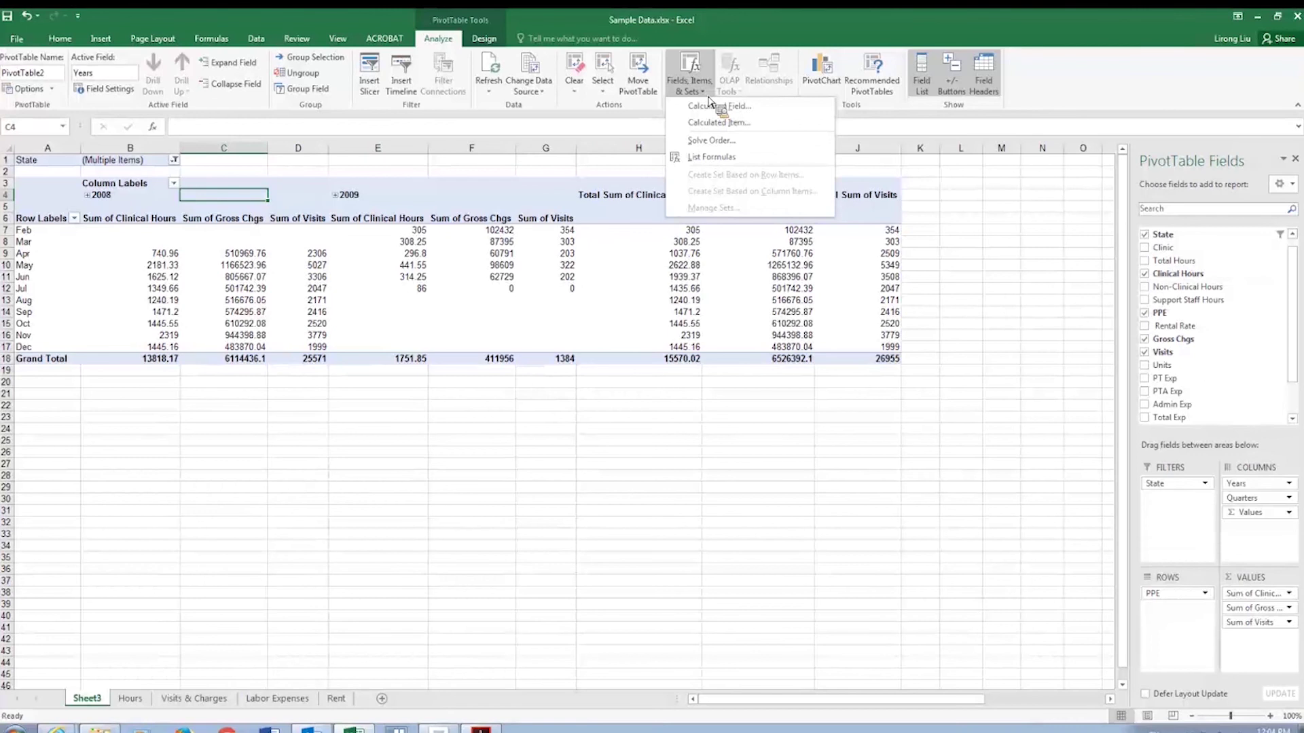
pyautogui.click(710, 104)
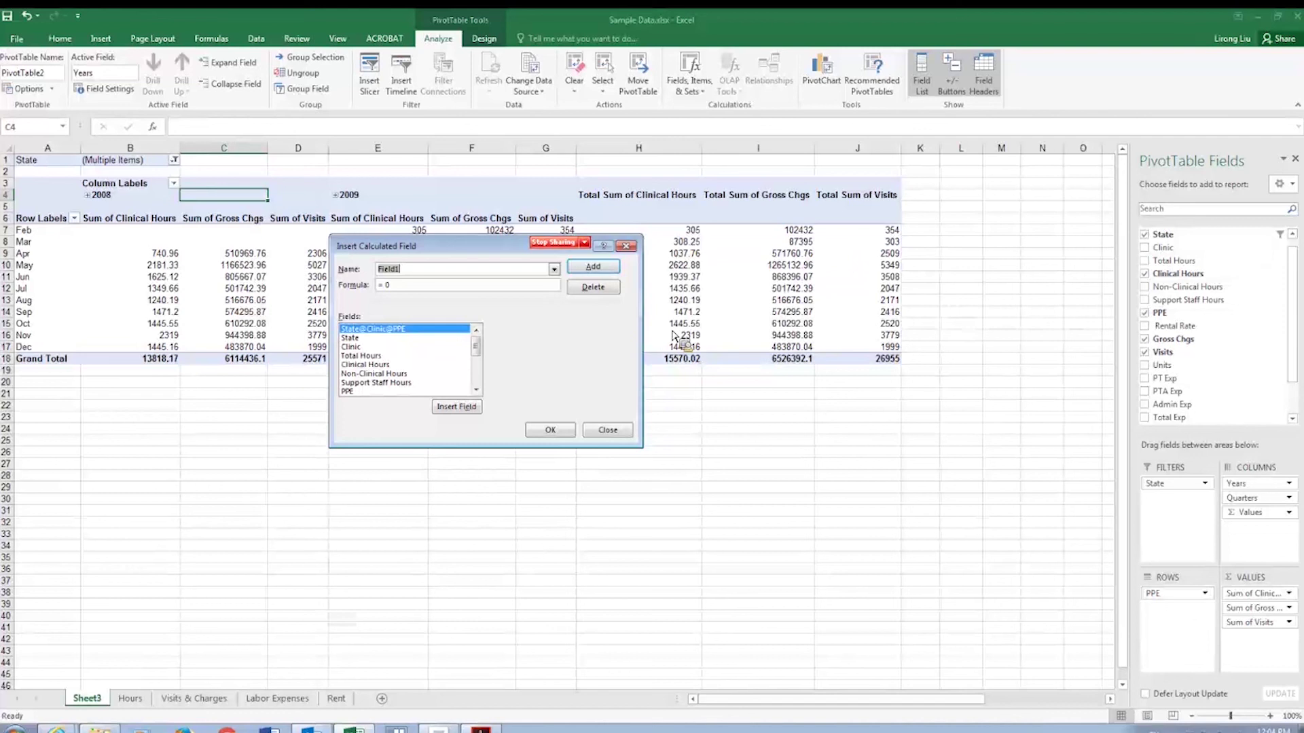
pyautogui.write('Produc')
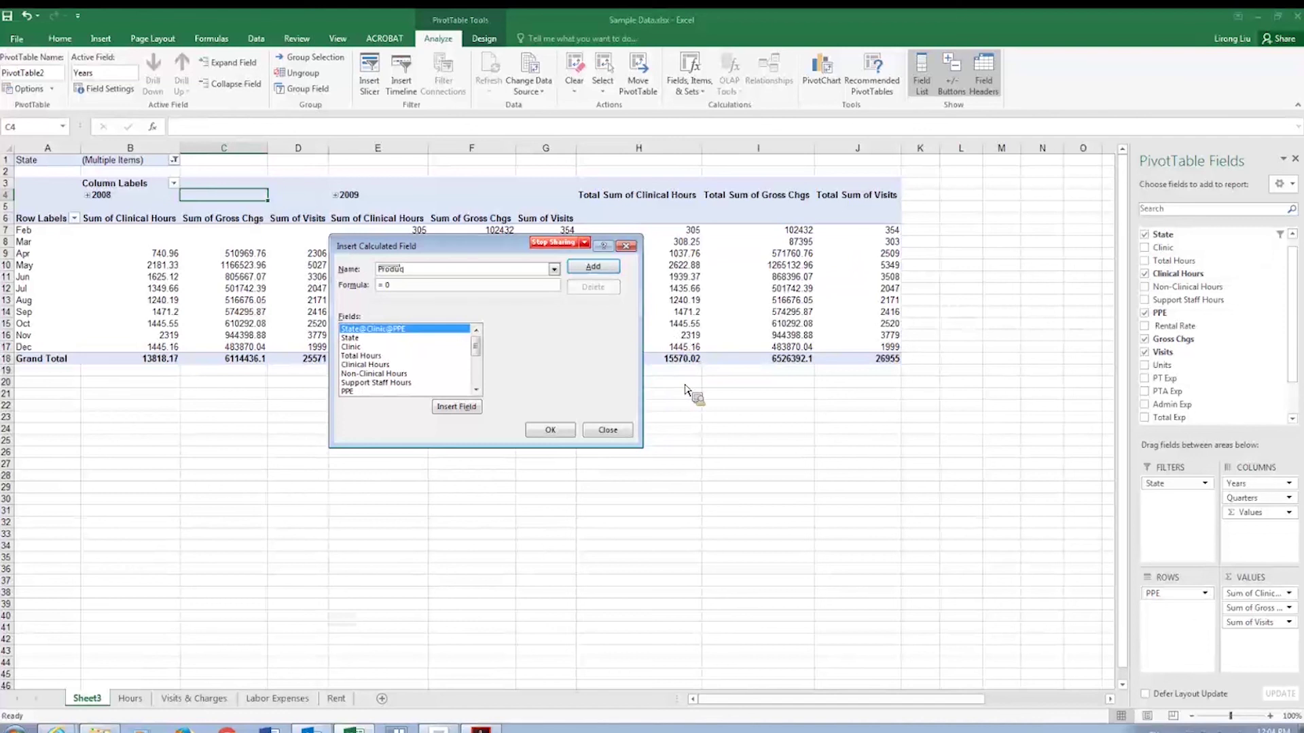
pyautogui.write('tivity')
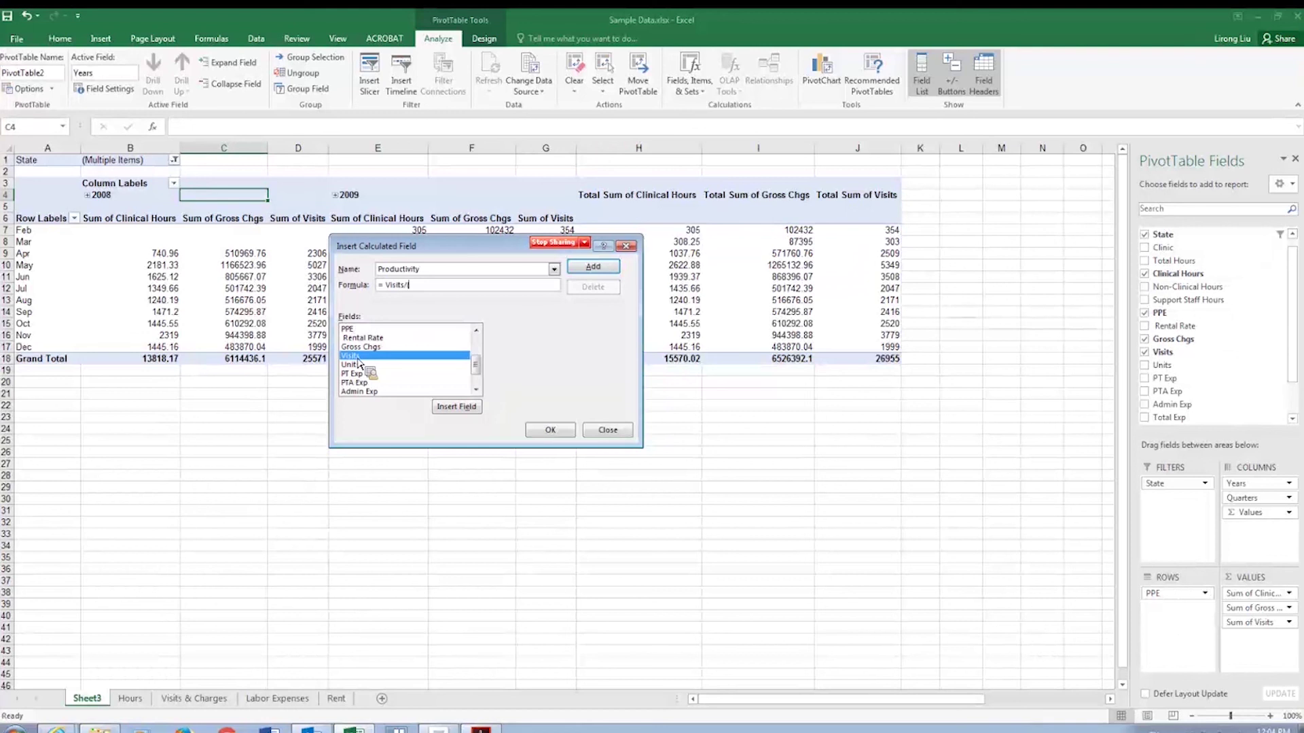
pyautogui.scroll(1, 358, 363)
pyautogui.write("( 'Clinical Hours")
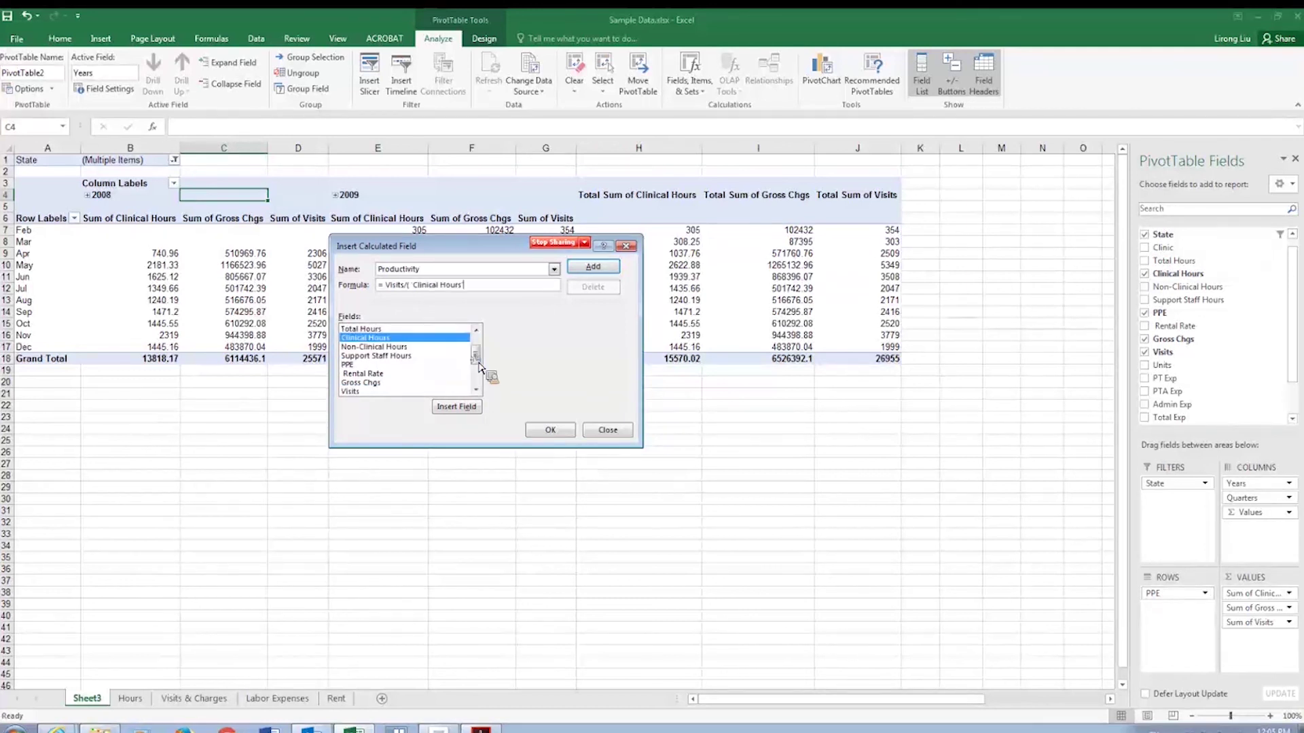
pyautogui.write(')8)')
pyautogui.press('Return')
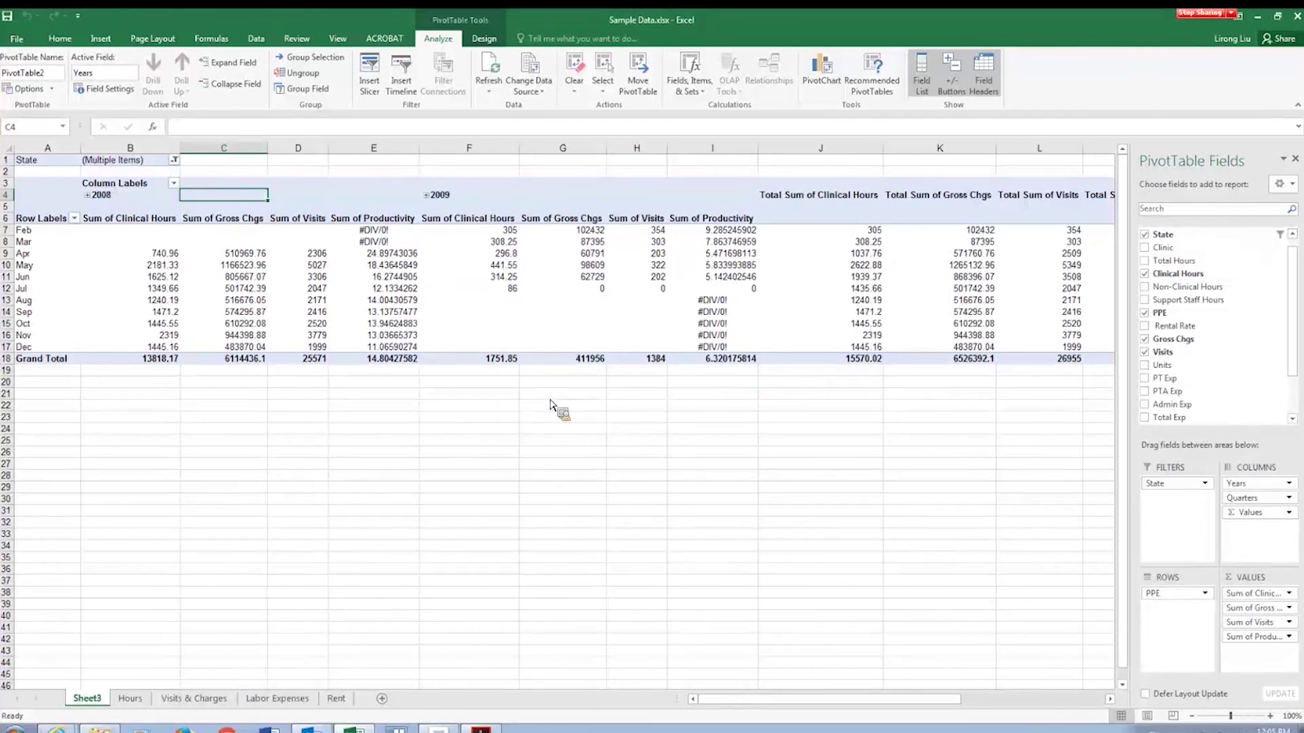
# Step: Try to clear the #DIV/0! cells for Feb and Mar in the 2008 Sum of Productivity column
pyautogui.moveTo(385, 233); pyautogui.dragTo(438, 279)
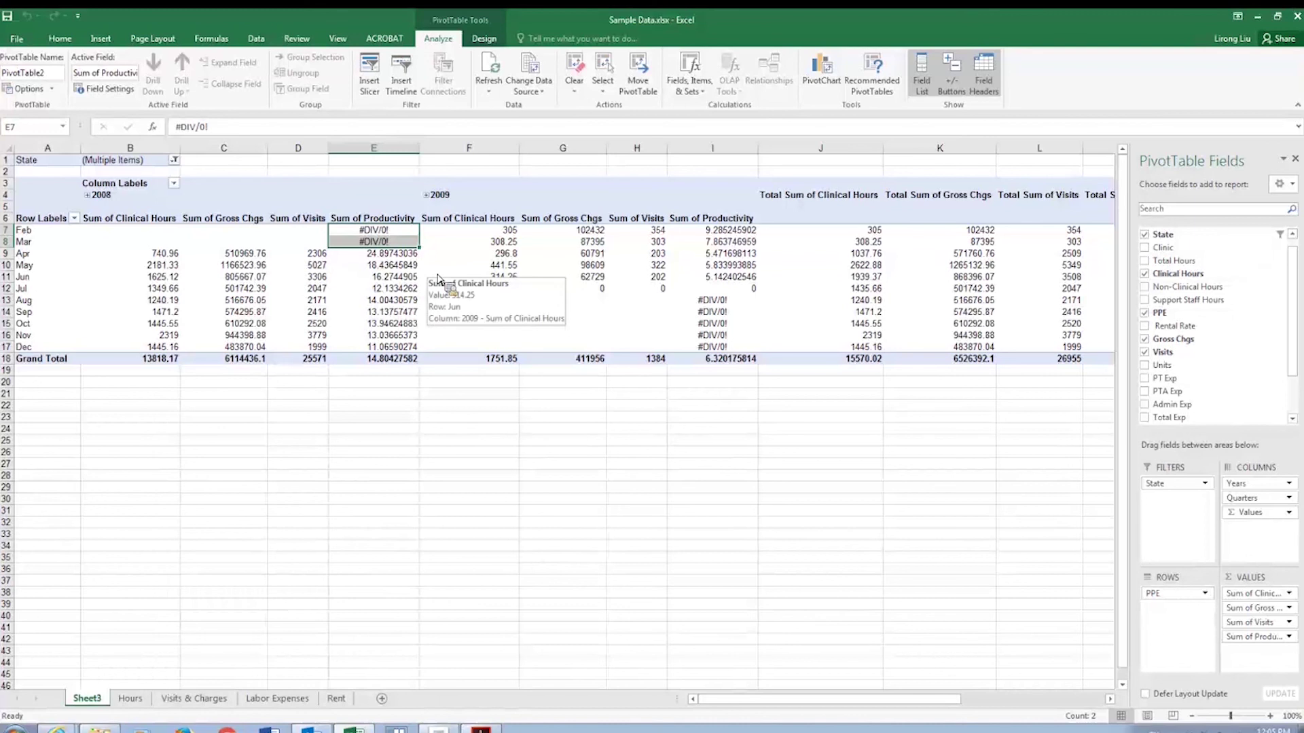
pyautogui.moveTo(438, 278); pyautogui.dragTo(438, 279)
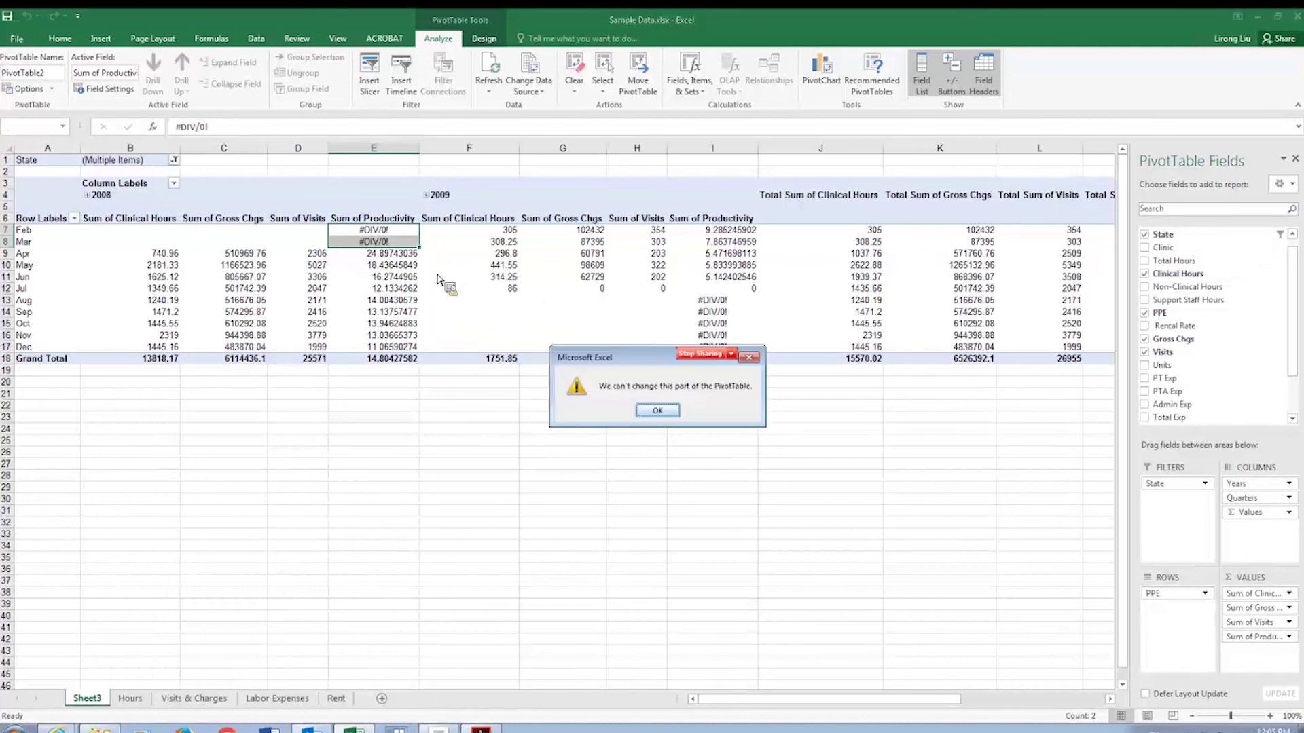
pyautogui.click(658, 410)
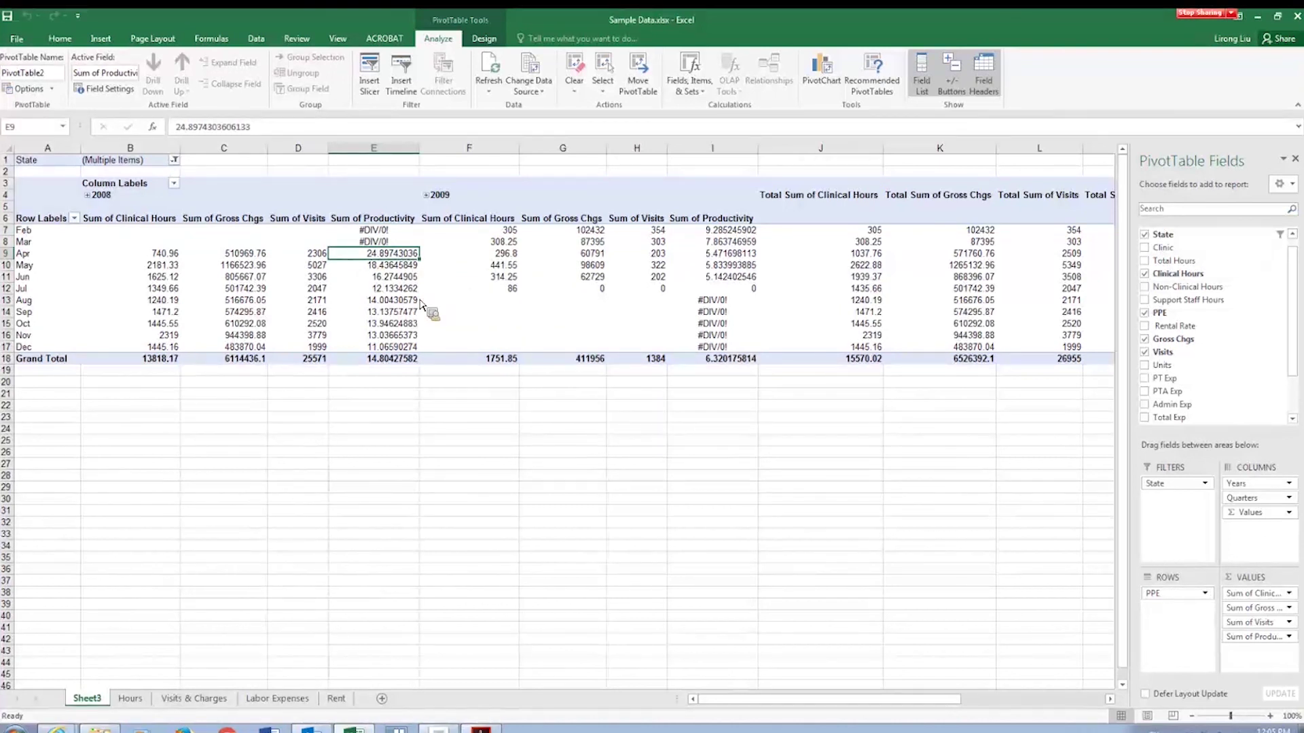
# Step: Close the Sample Data.xlsx workbook without saving the changes
pyautogui.moveTo(420, 303)
pyautogui.click(1297, 16)
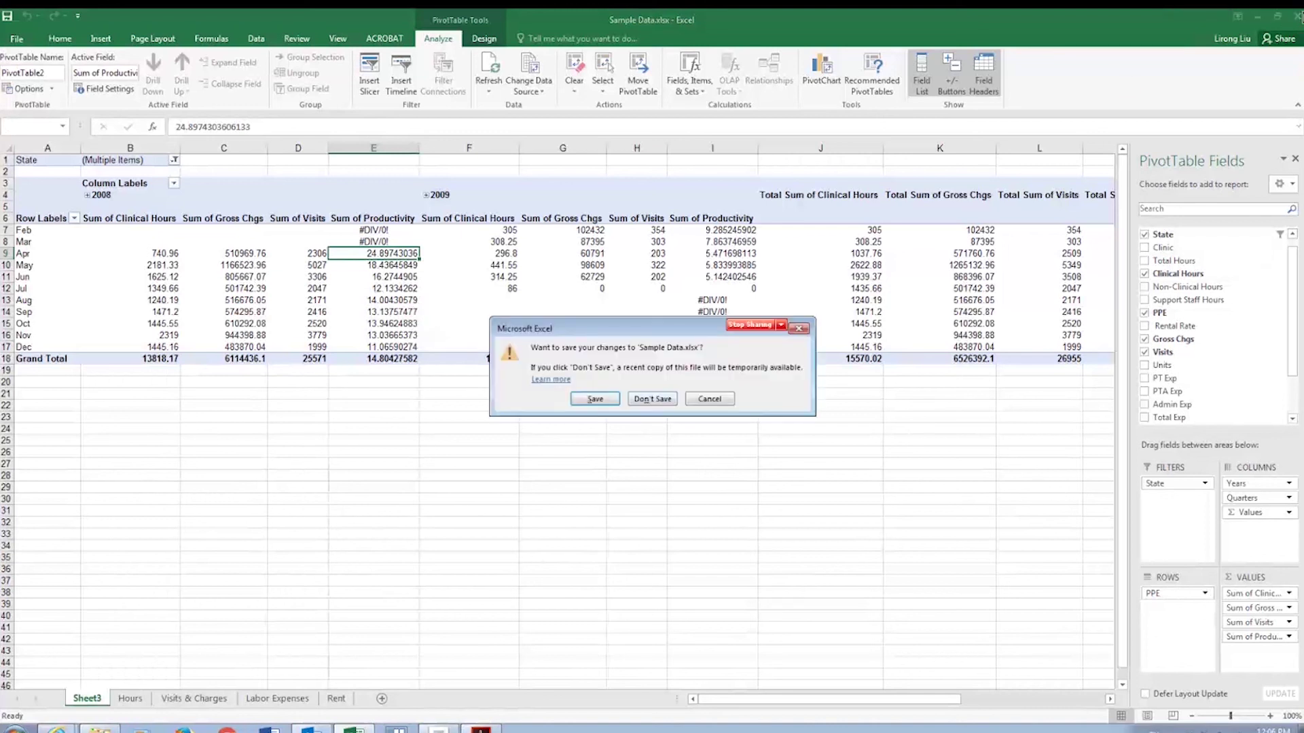
pyautogui.click(635, 405)
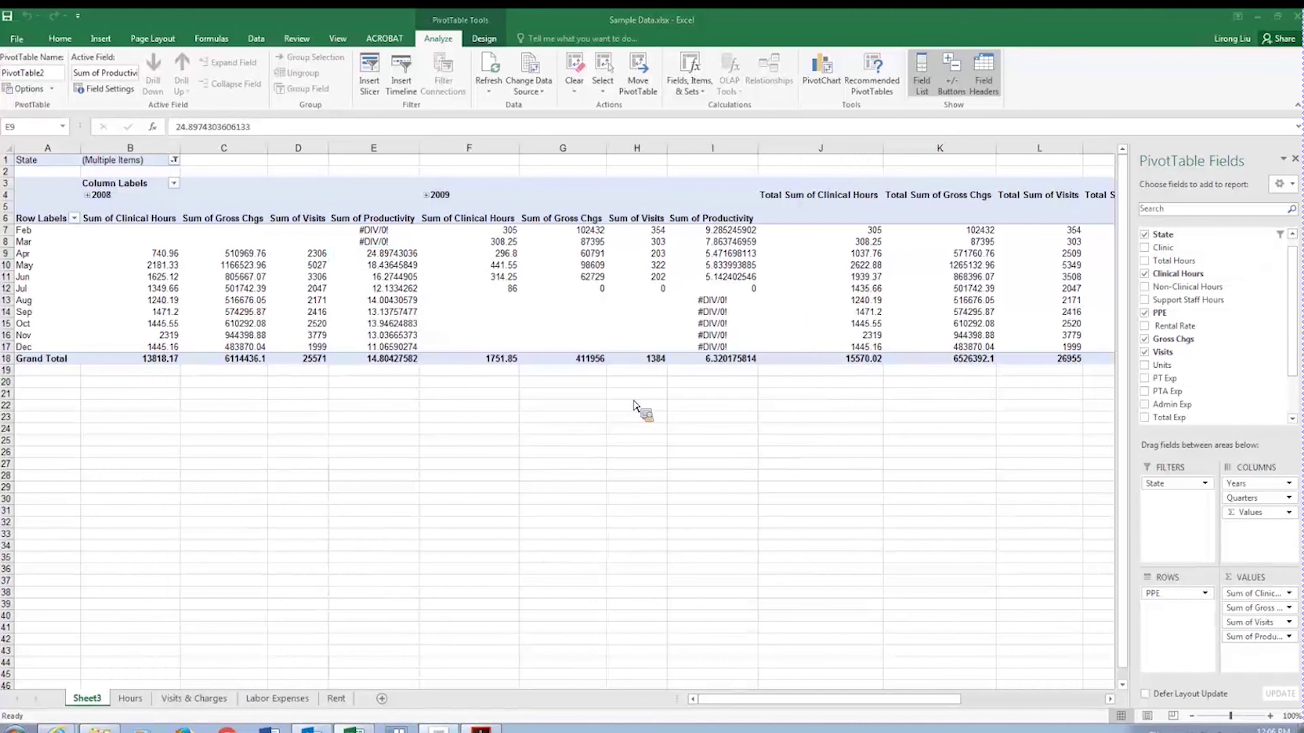